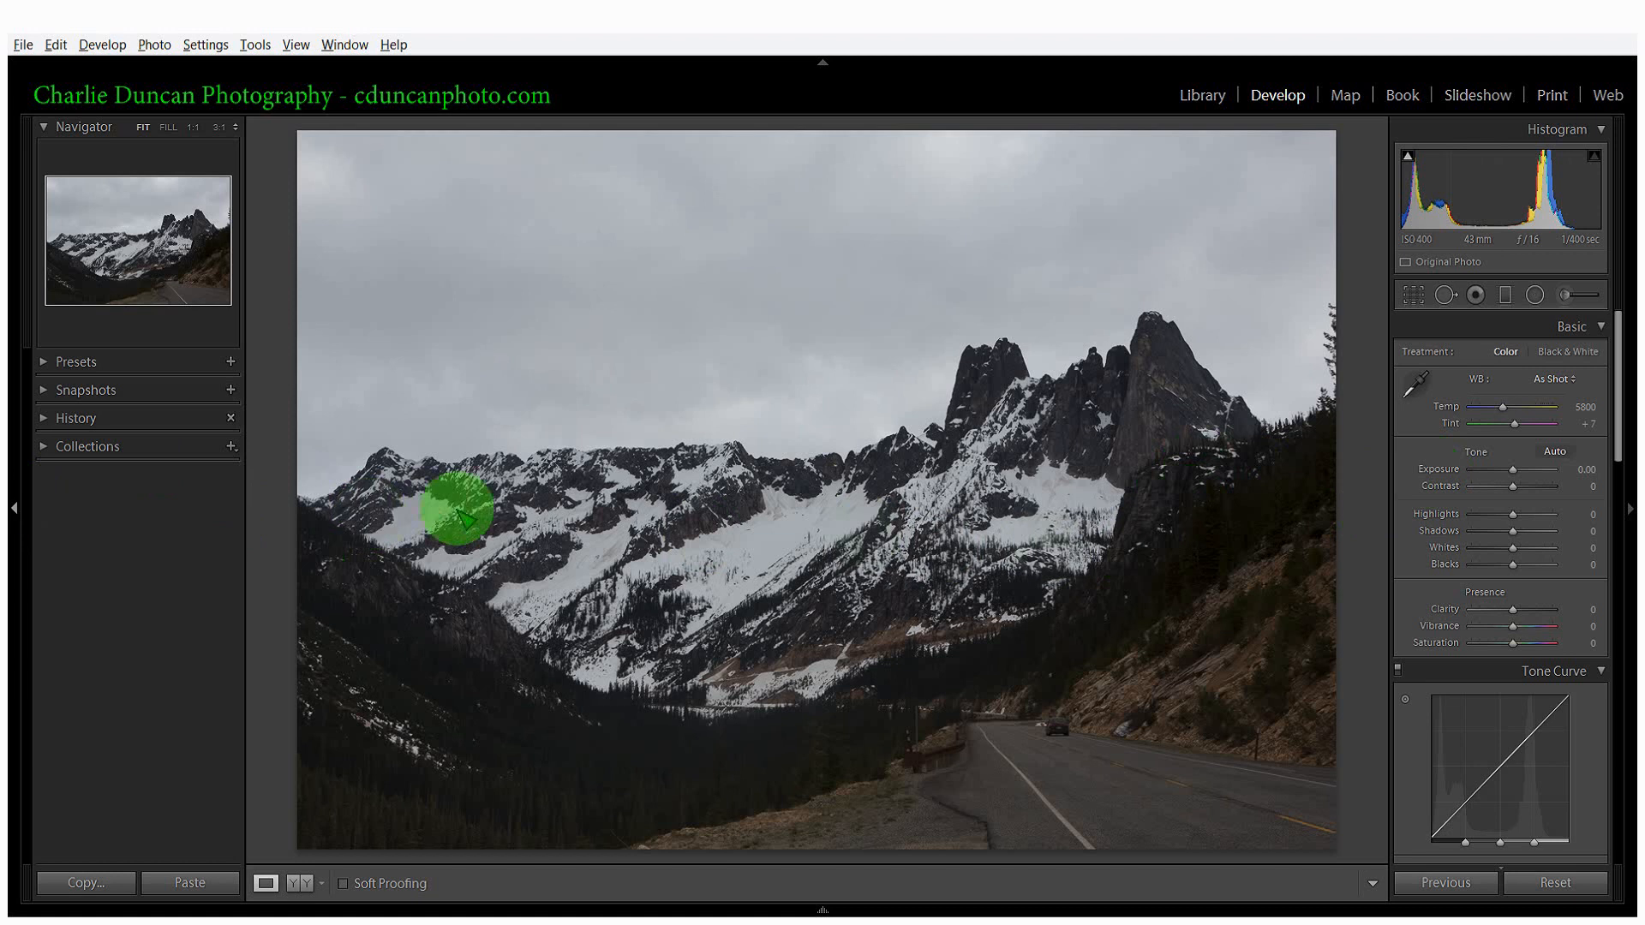
Hide the side panel holding Navigator and Presets, and look through the photo adjustments from Basic to Camera Calibration
click(15, 508)
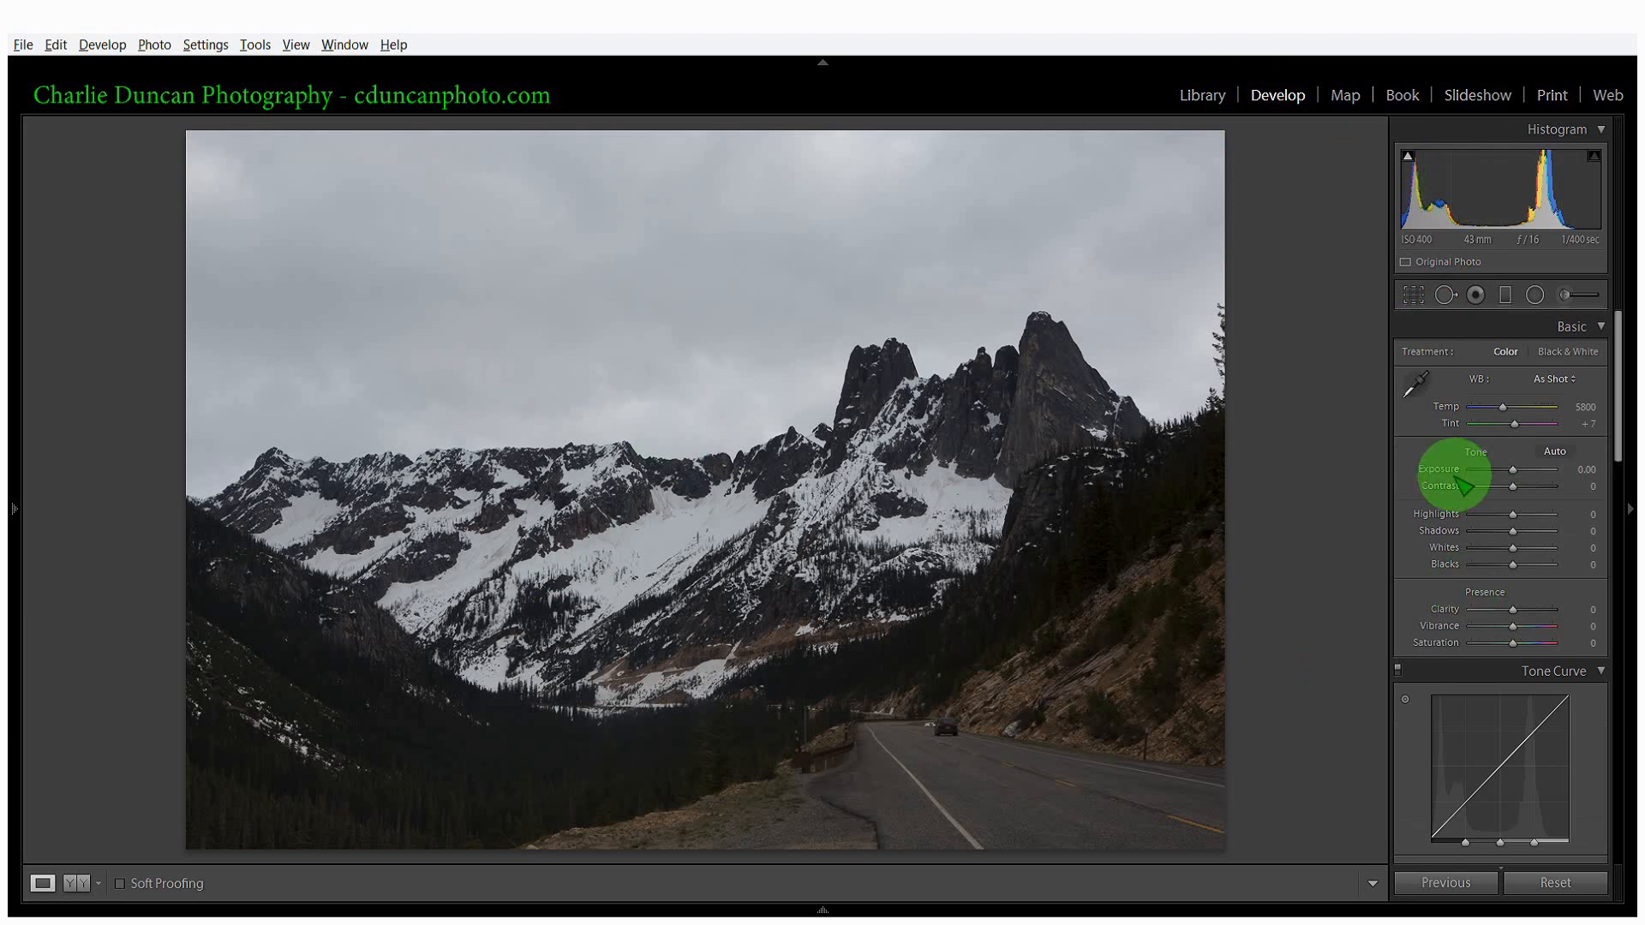
scroll(1495, 448, down, 5)
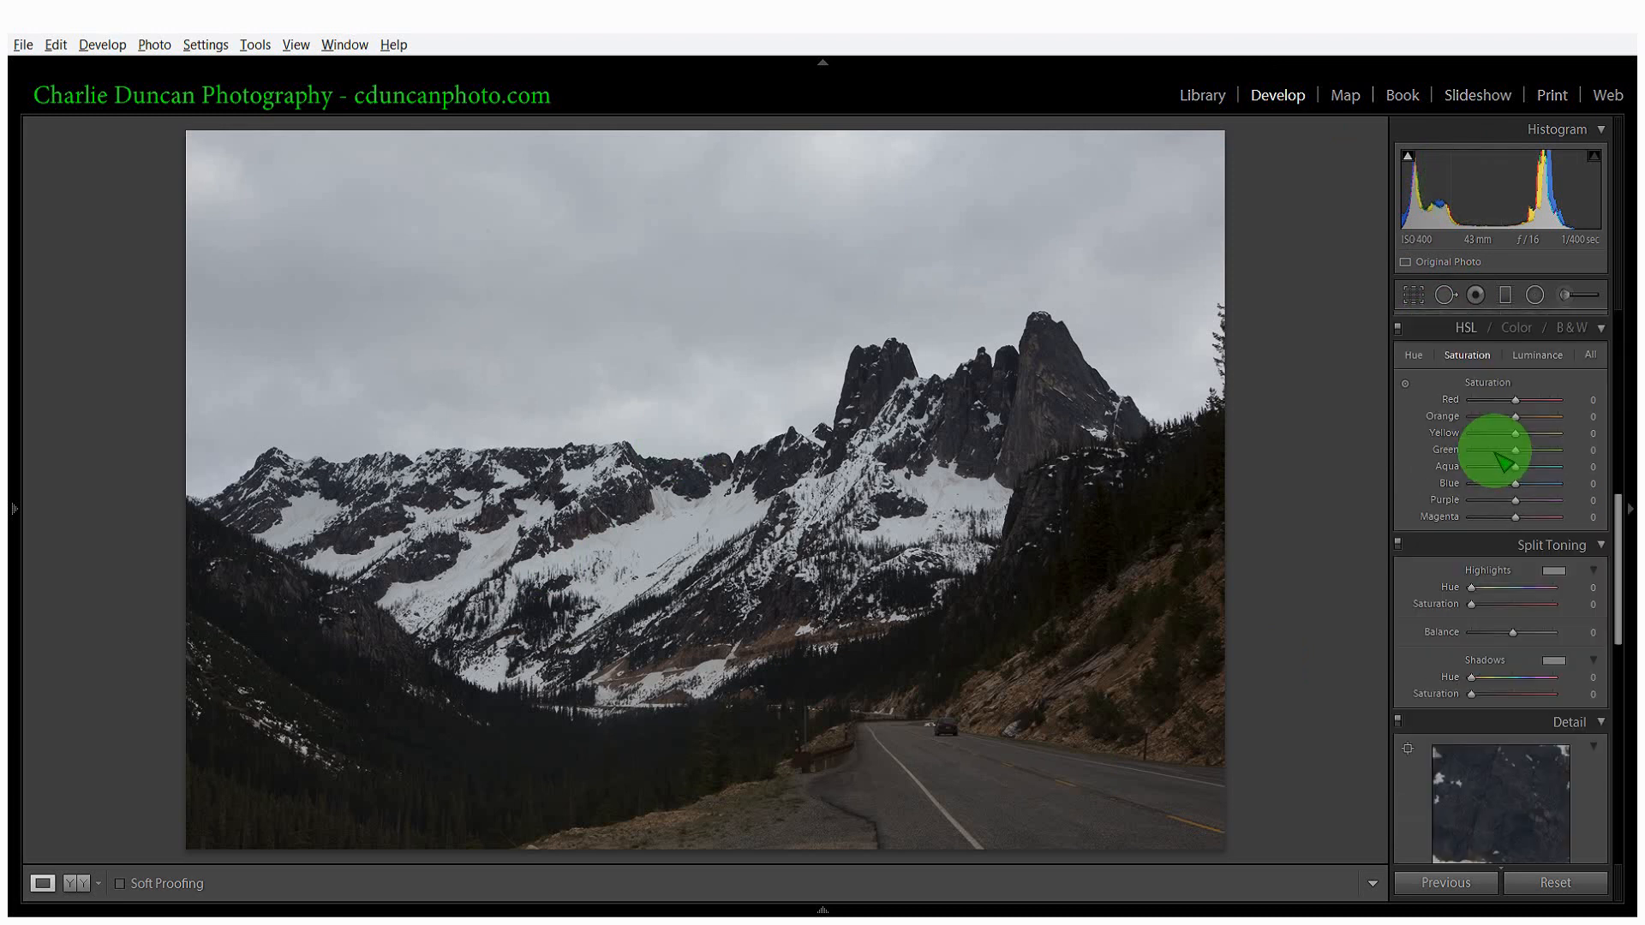
scroll(1499, 461, down, 5)
scroll(1495, 480, up, 10)
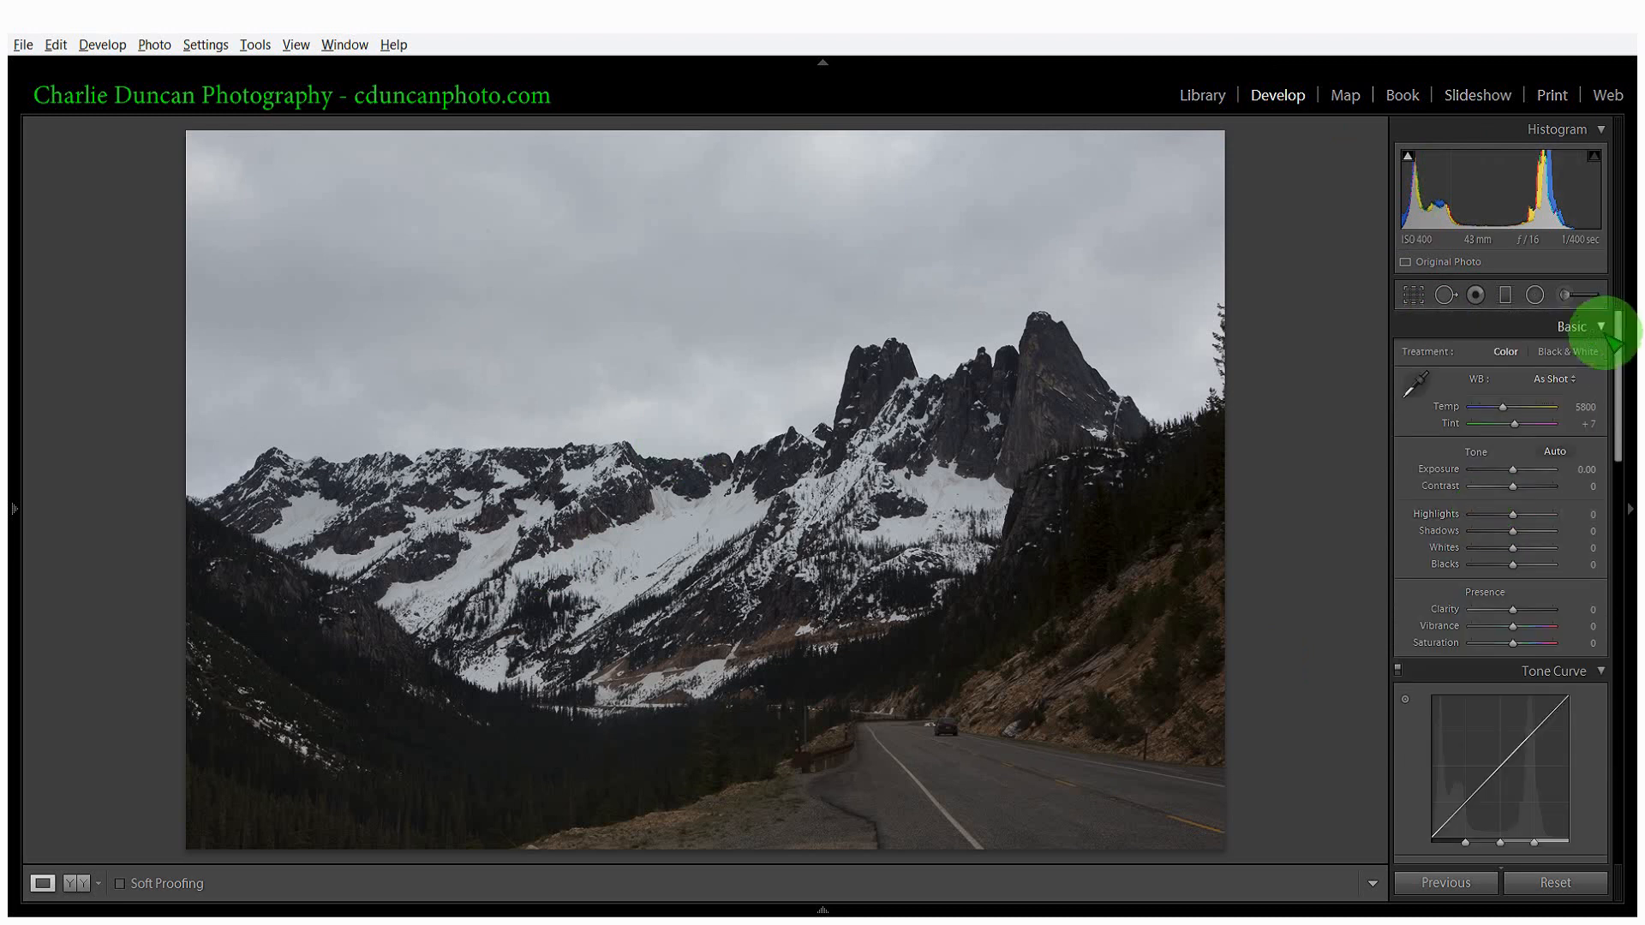
scroll(1572, 677, down, 3)
scroll(1571, 677, down, 5)
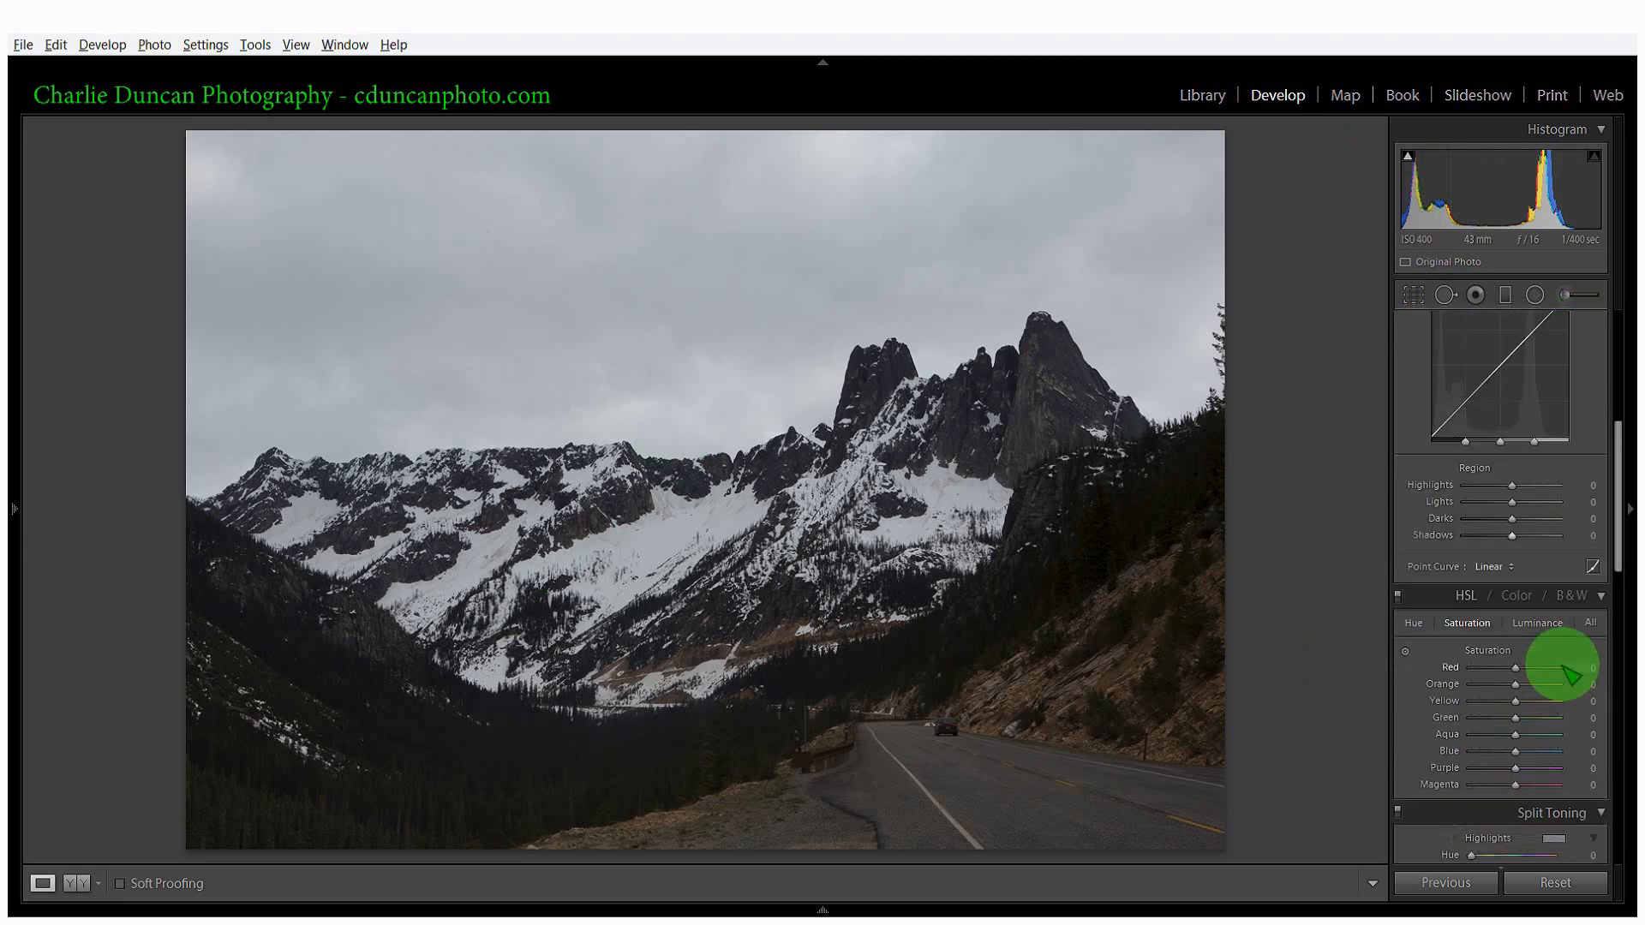
scroll(1508, 429, up, 2)
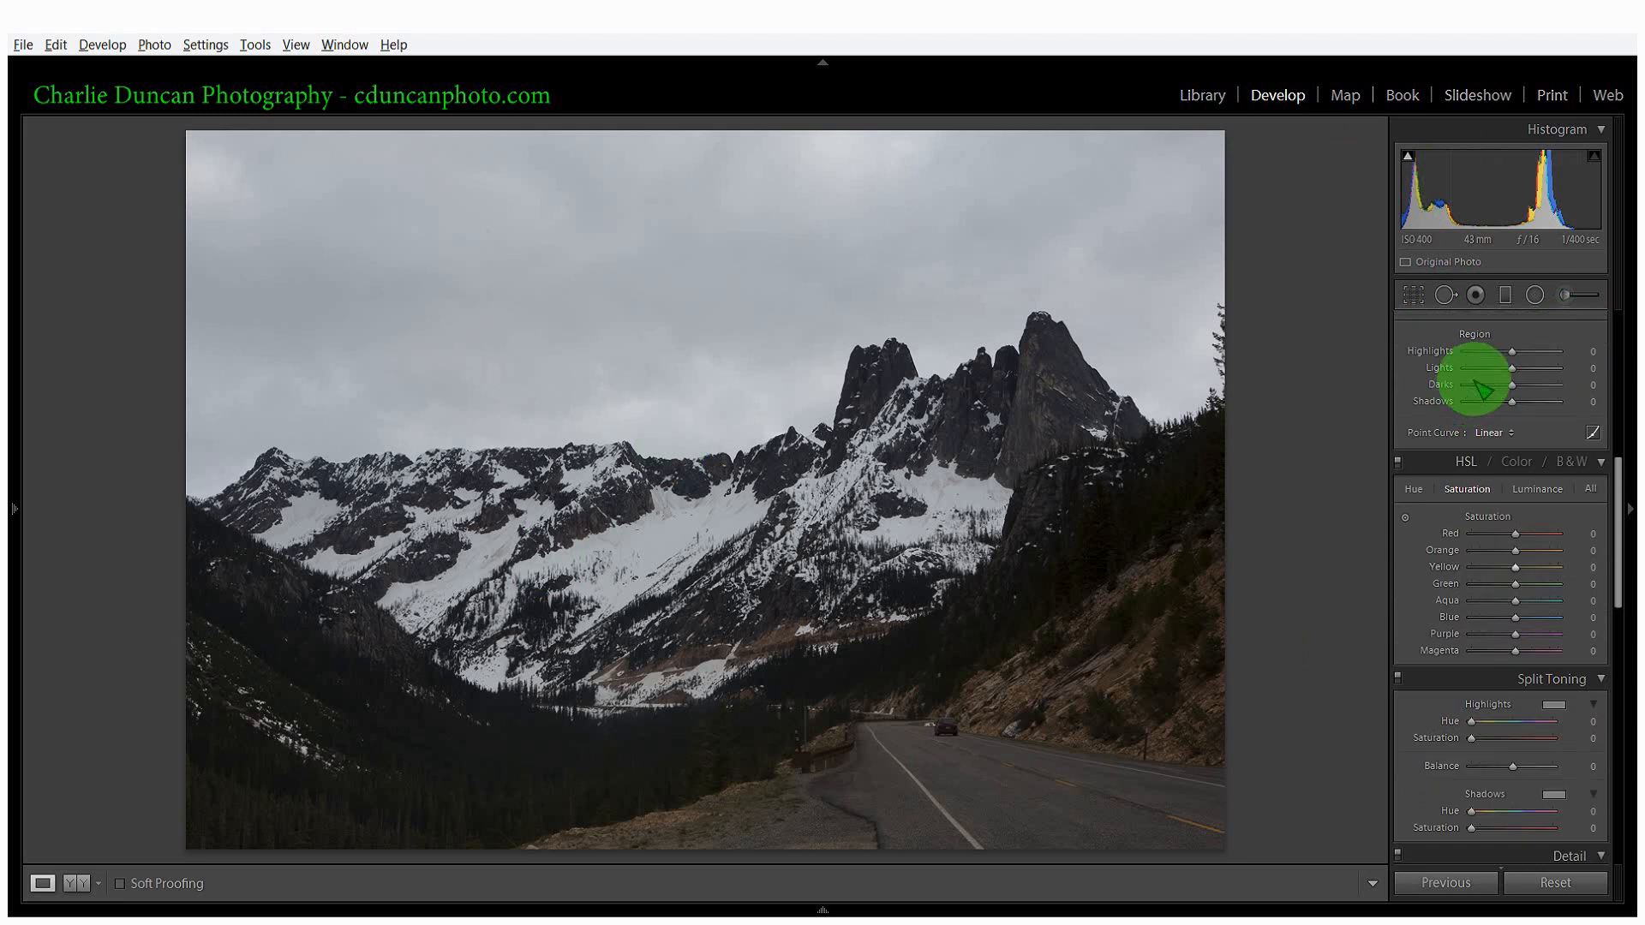
scroll(1513, 634, down, 6)
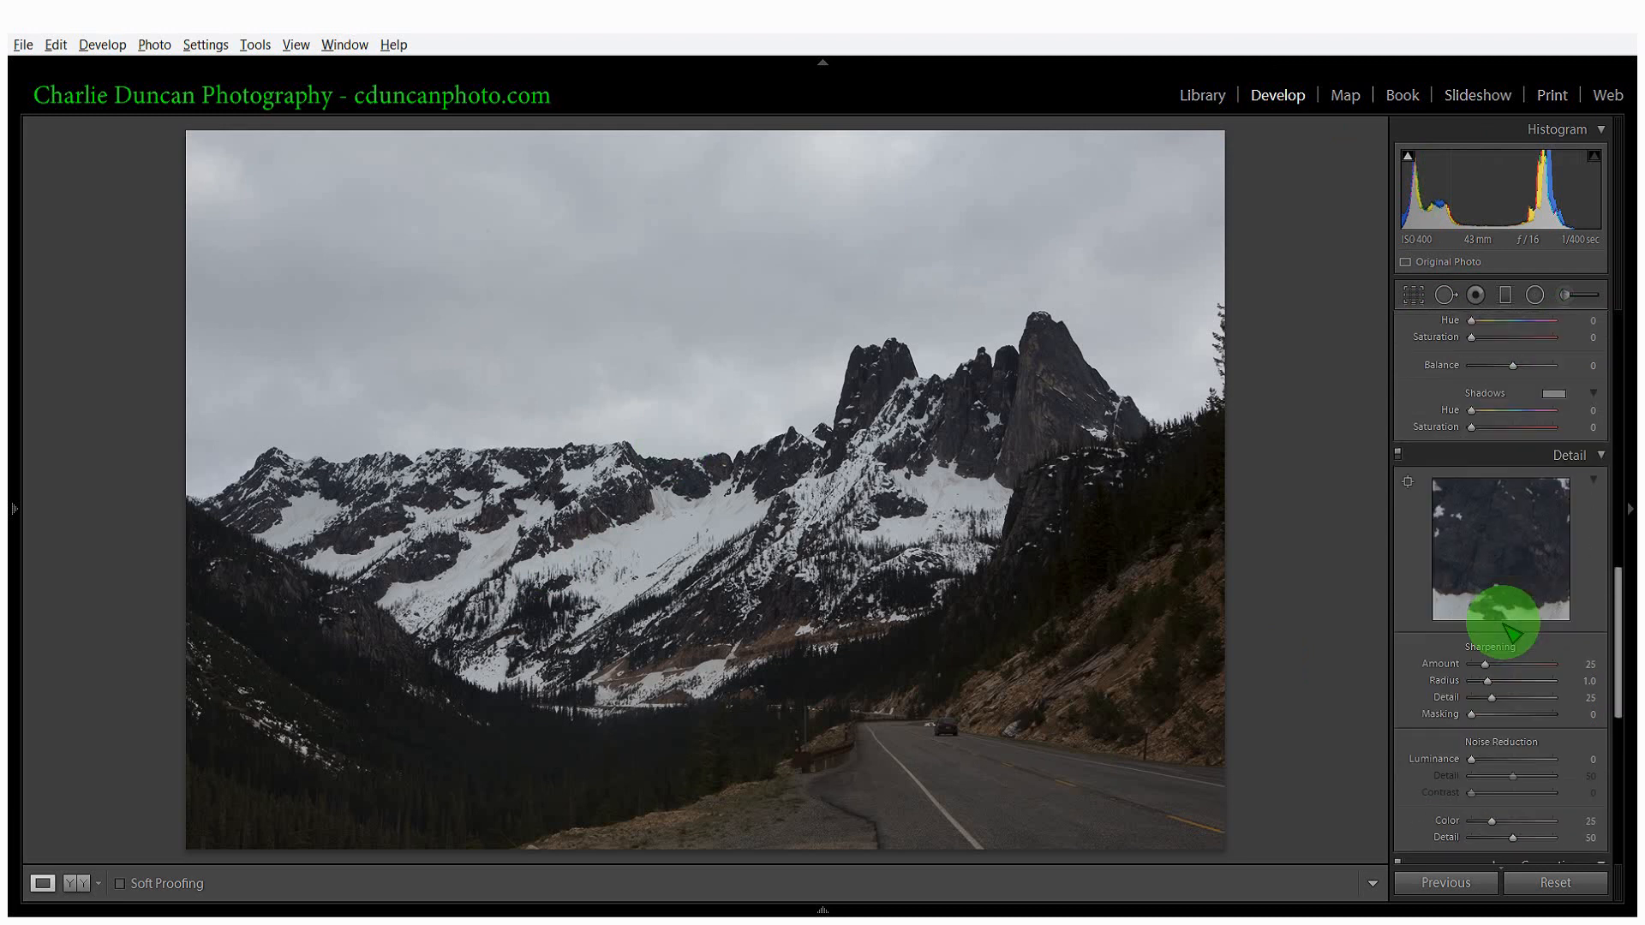
scroll(1529, 518, down, 8)
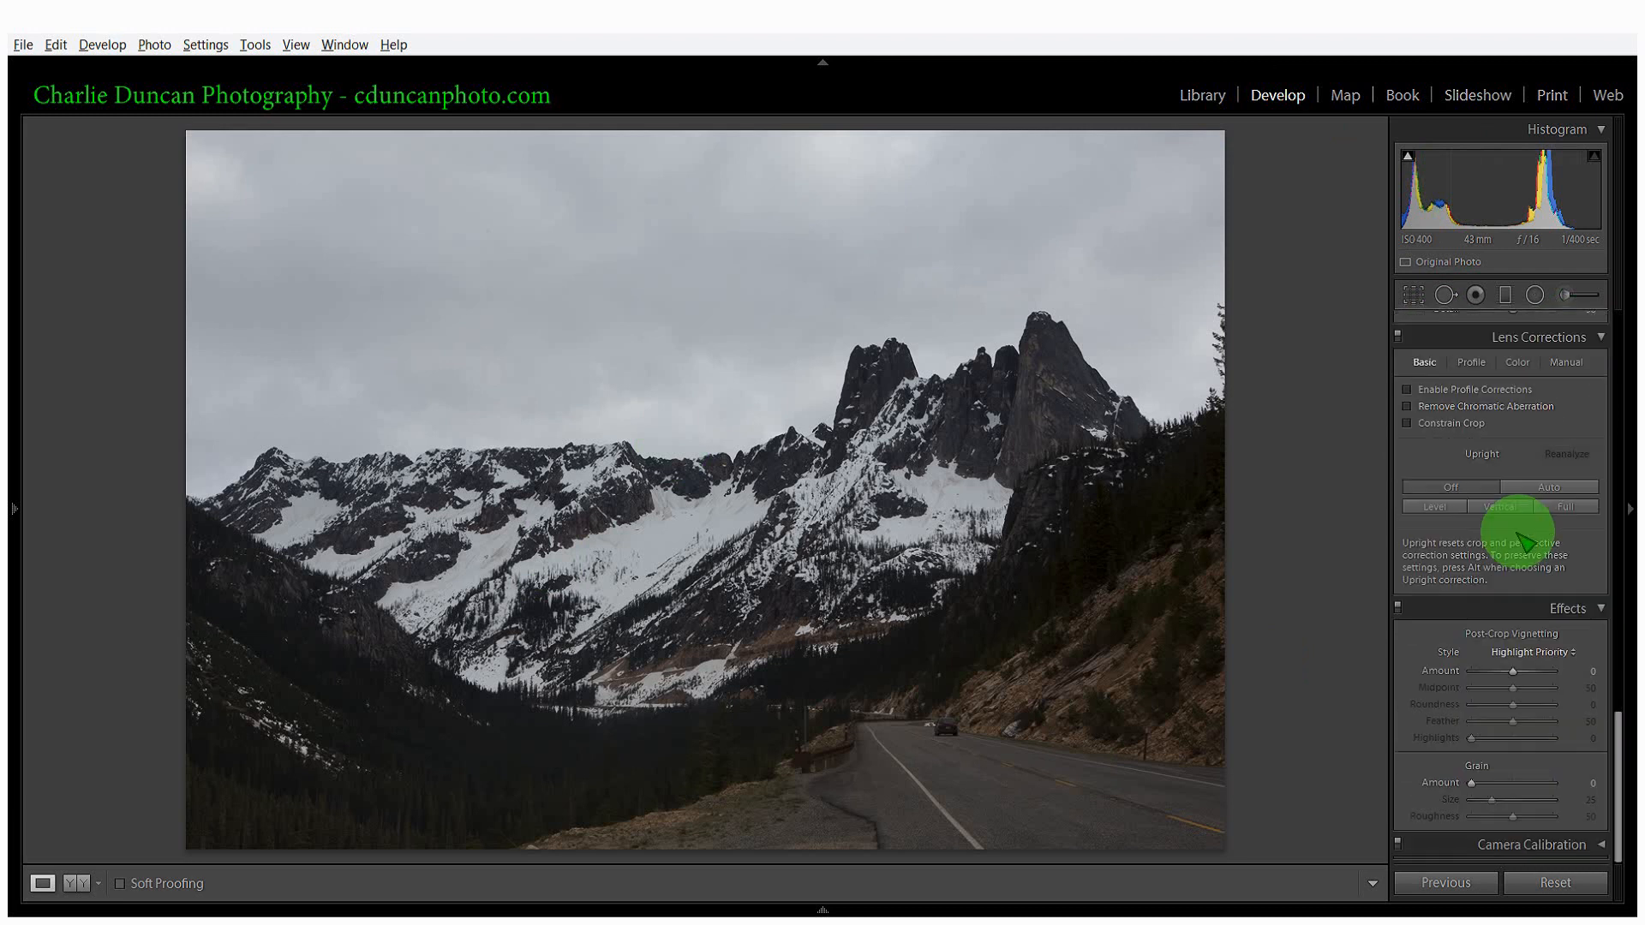
scroll(1519, 540, up, 20)
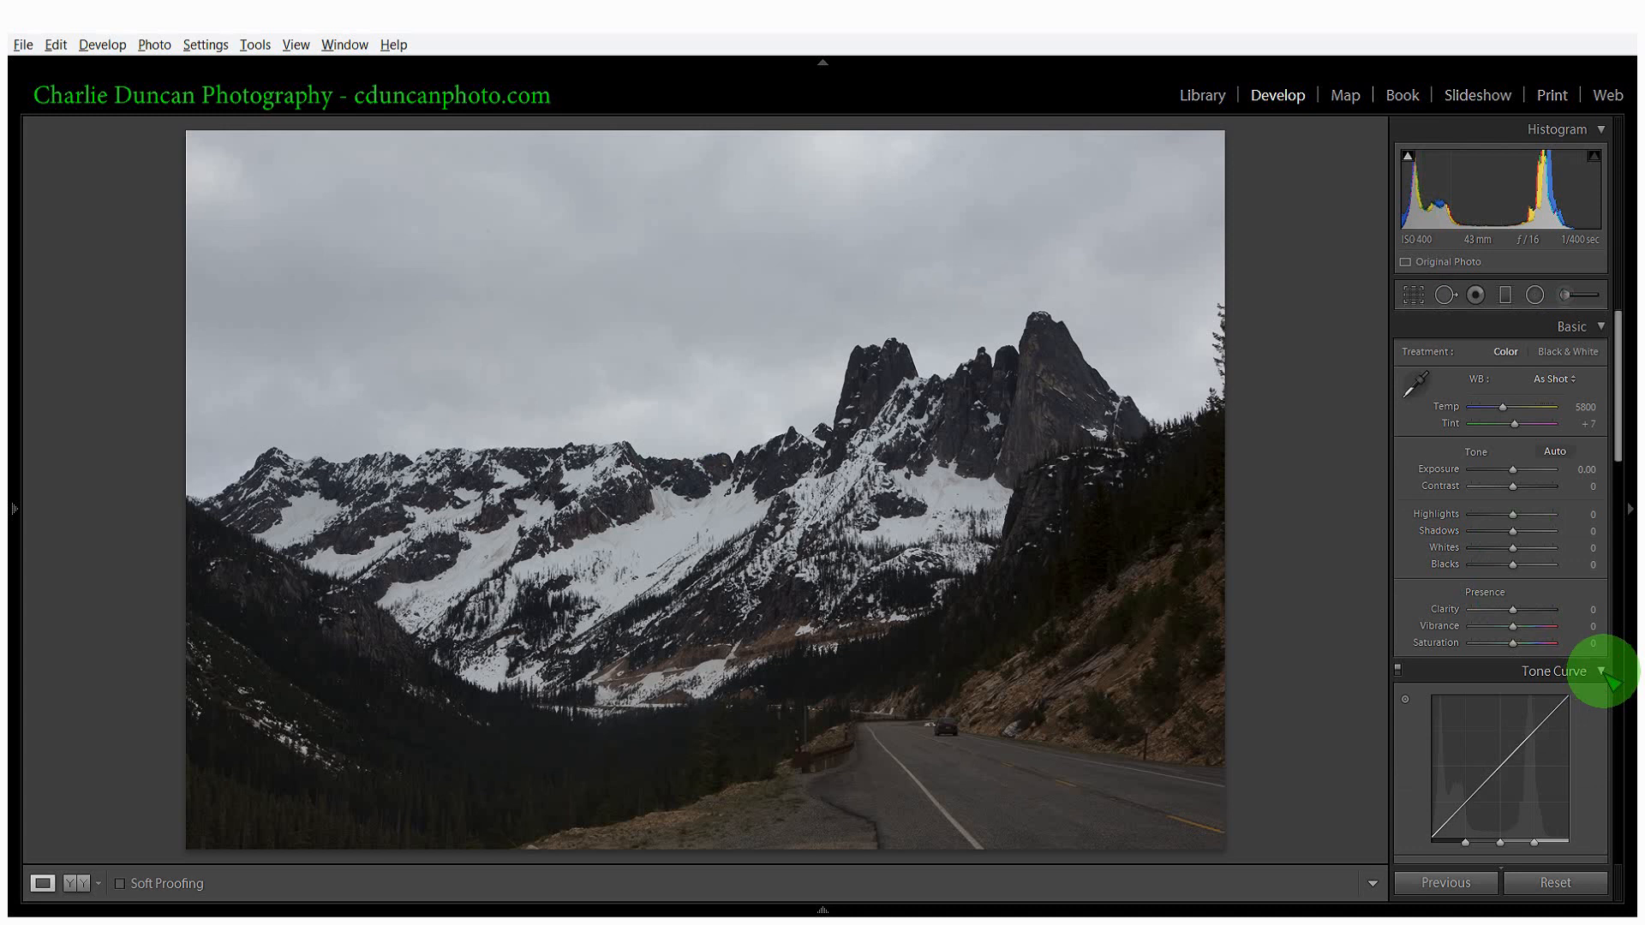
Collapse the Tone Curve and Split Toning sections
click(1601, 672)
scroll(1611, 691, down, 4)
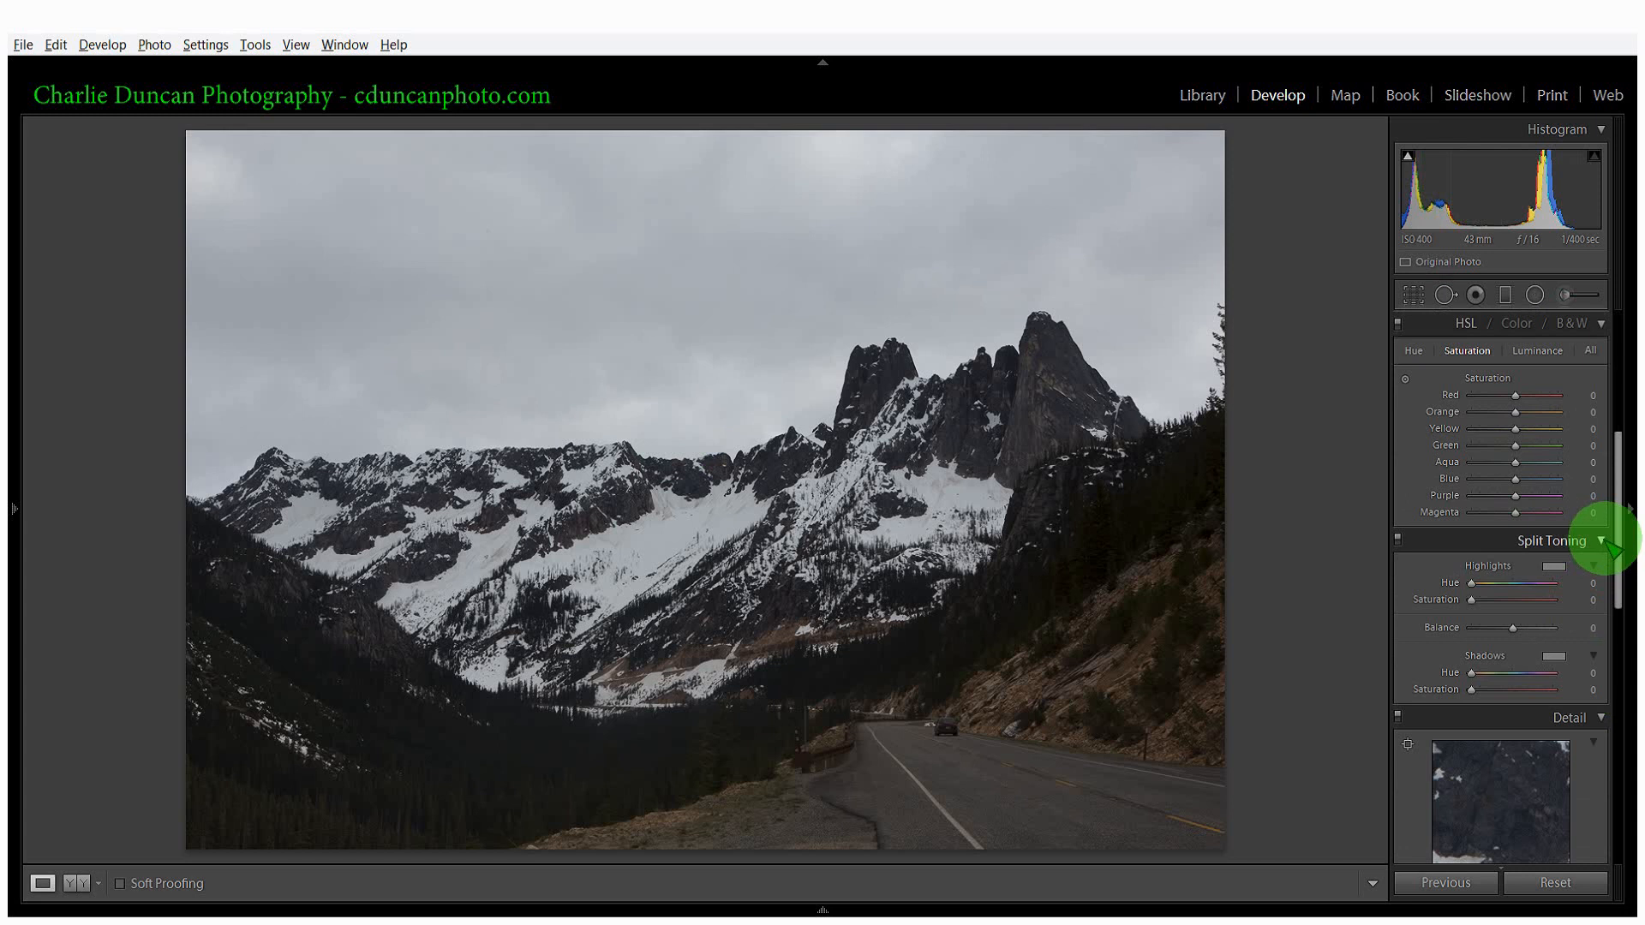
click(1603, 542)
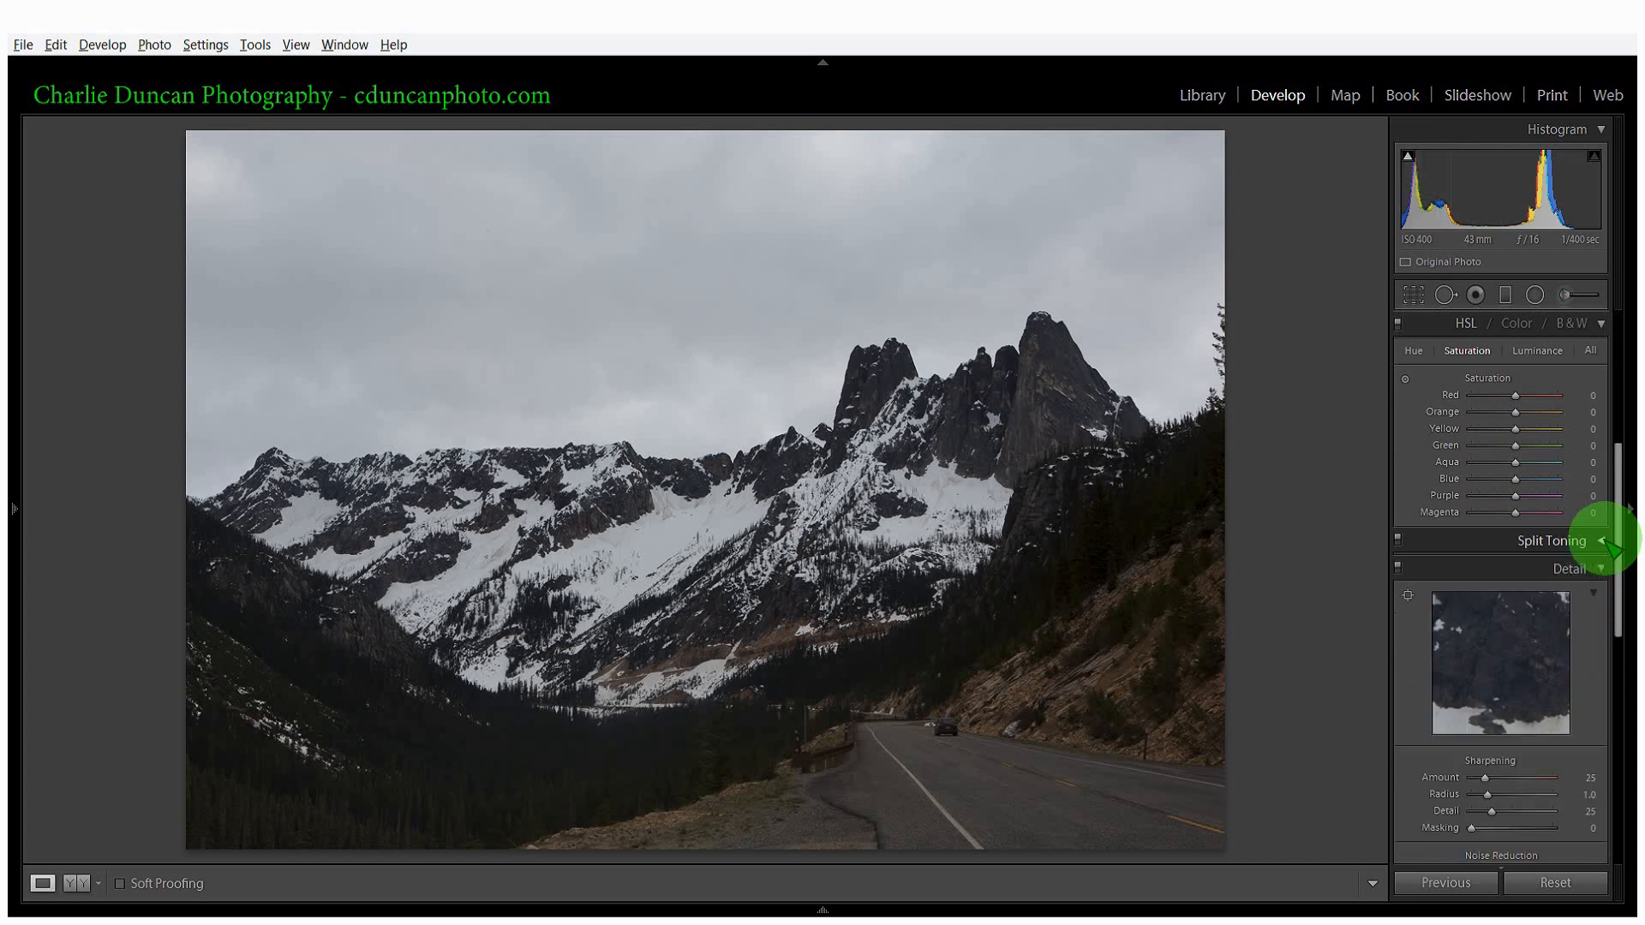
scroll(1566, 581, down, 5)
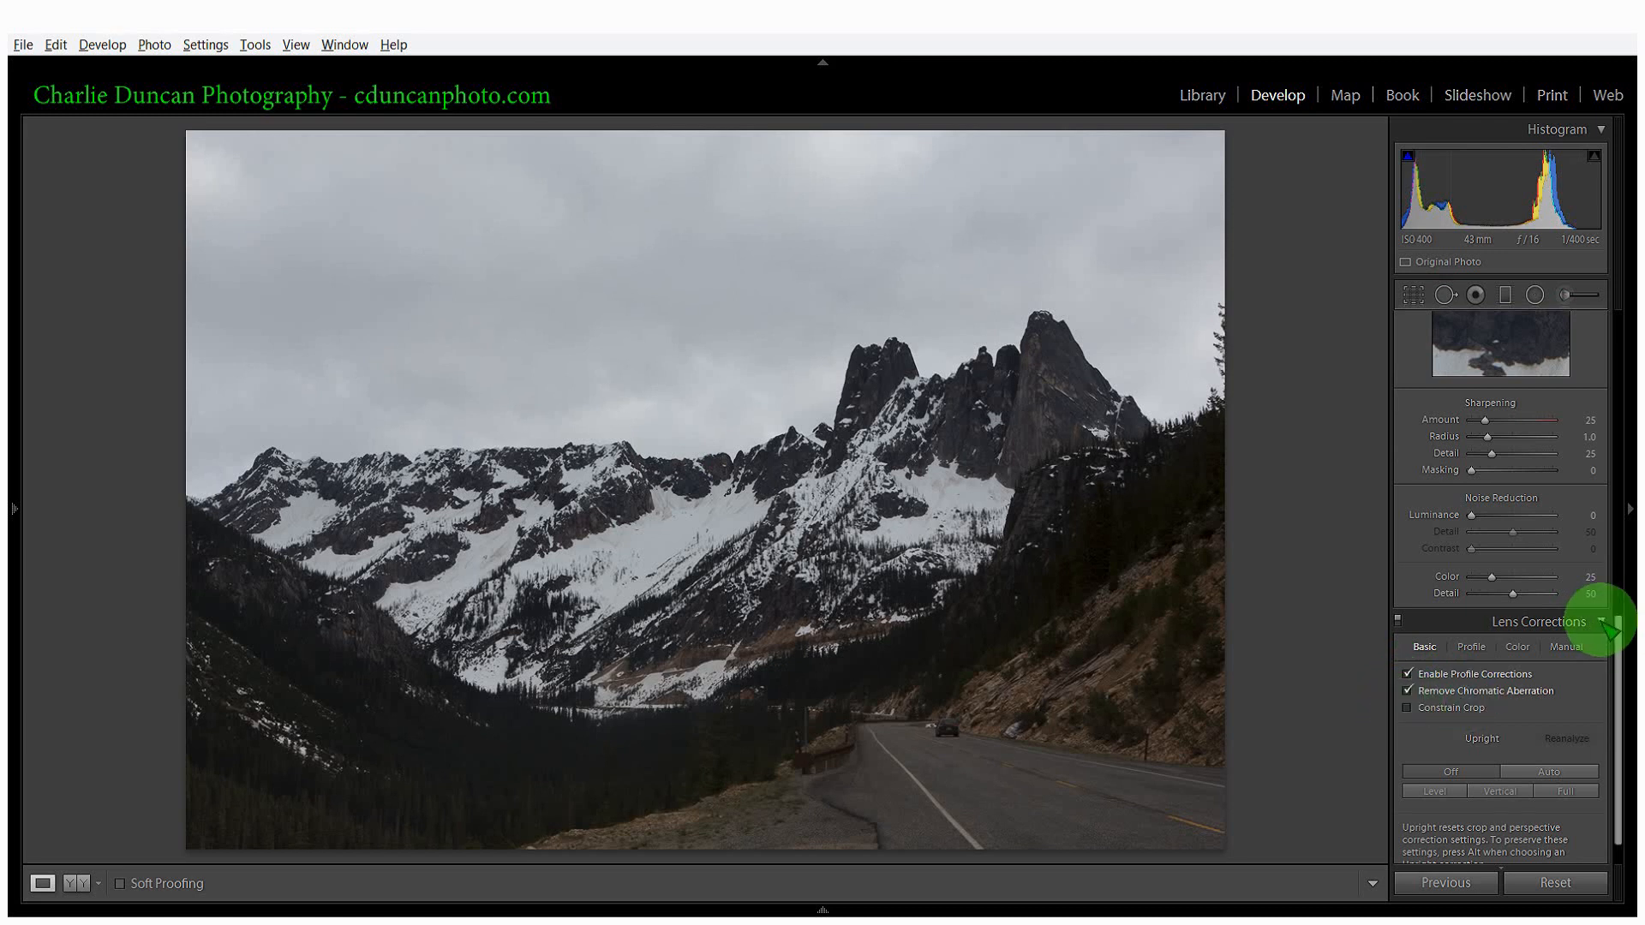
Turn off Enable Profile Corrections and Remove Chromatic Aberration in the basic lens corrections
scroll(1597, 625, down, 1)
click(1407, 654)
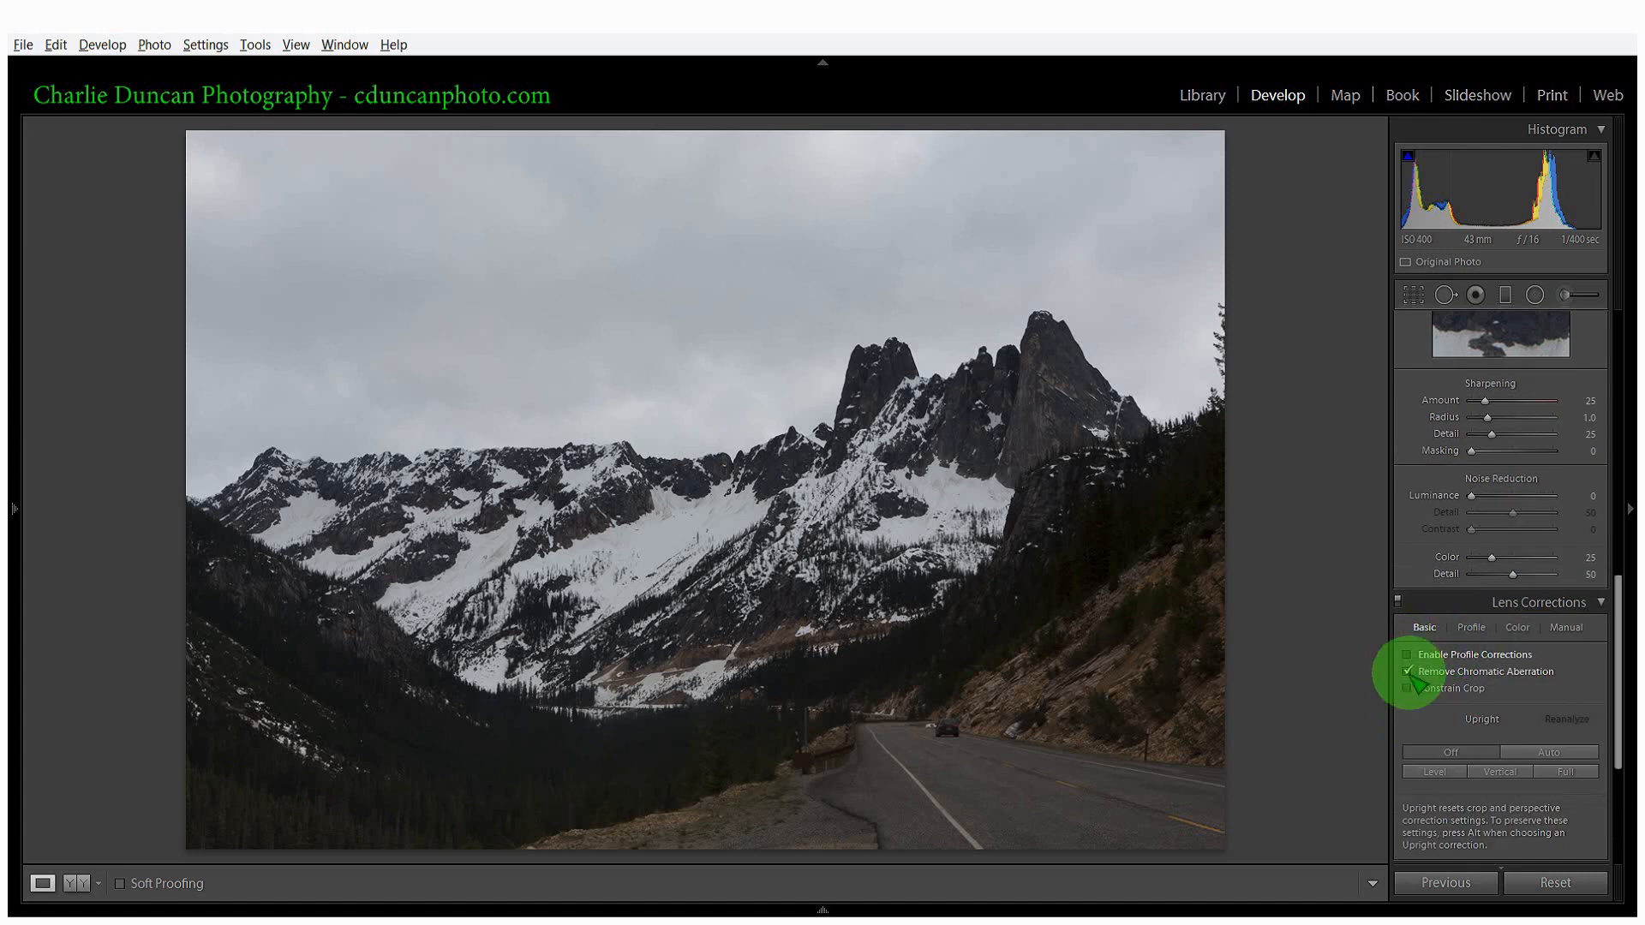
click(1407, 672)
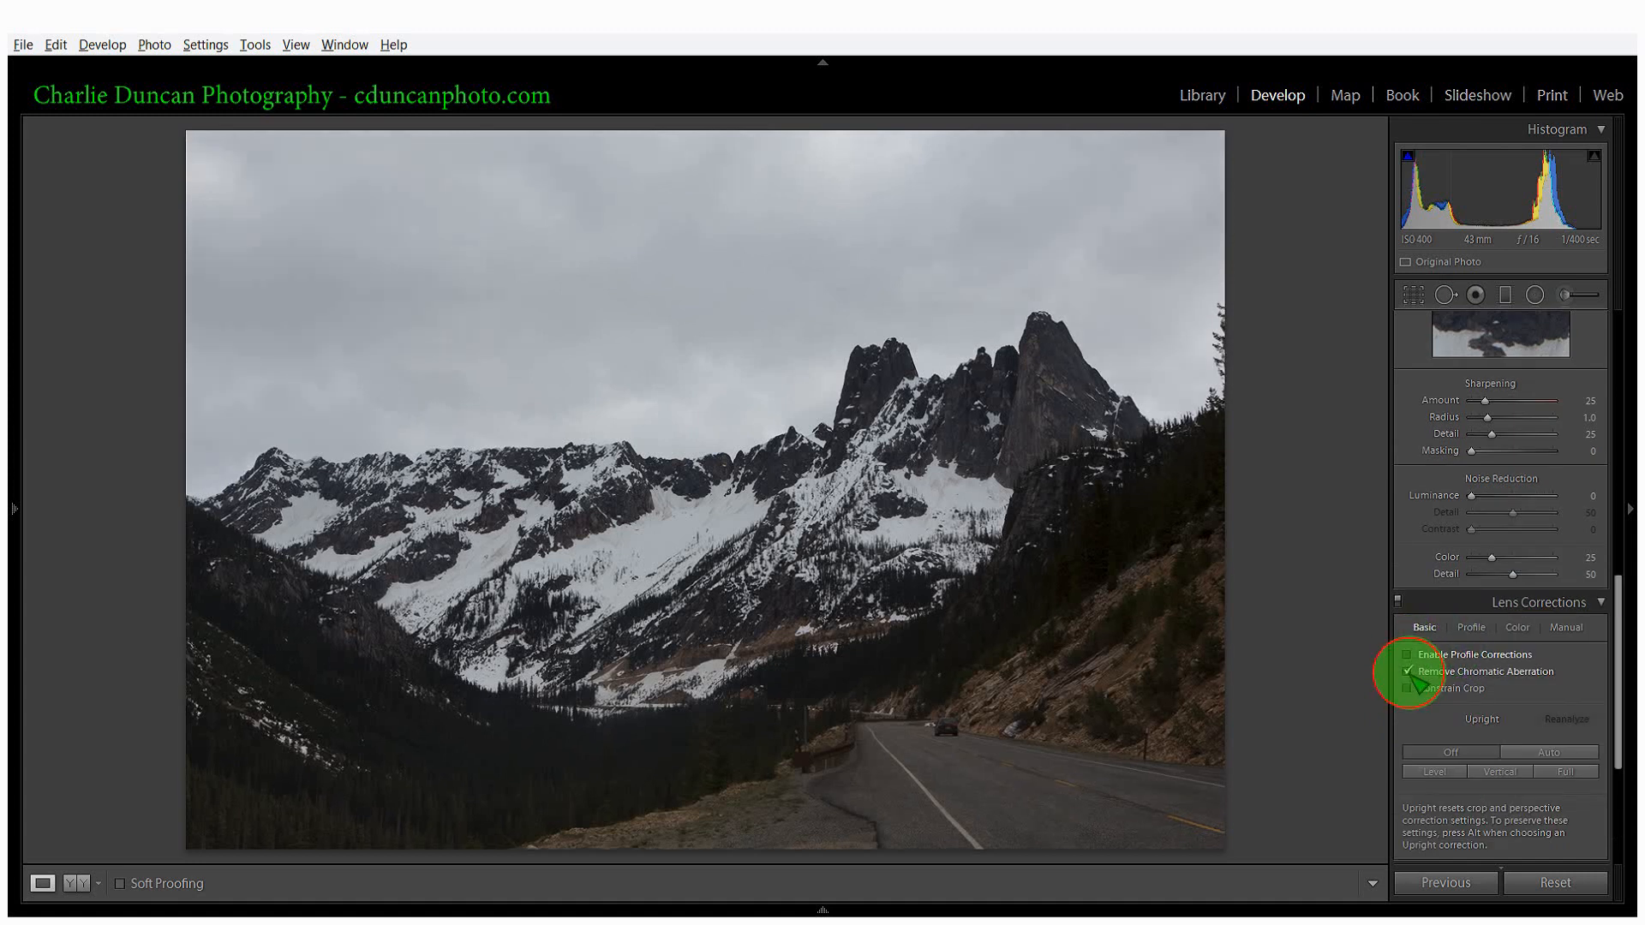
Collapse the Lens Corrections and Effects sections and return to the Basic adjustments
click(1601, 603)
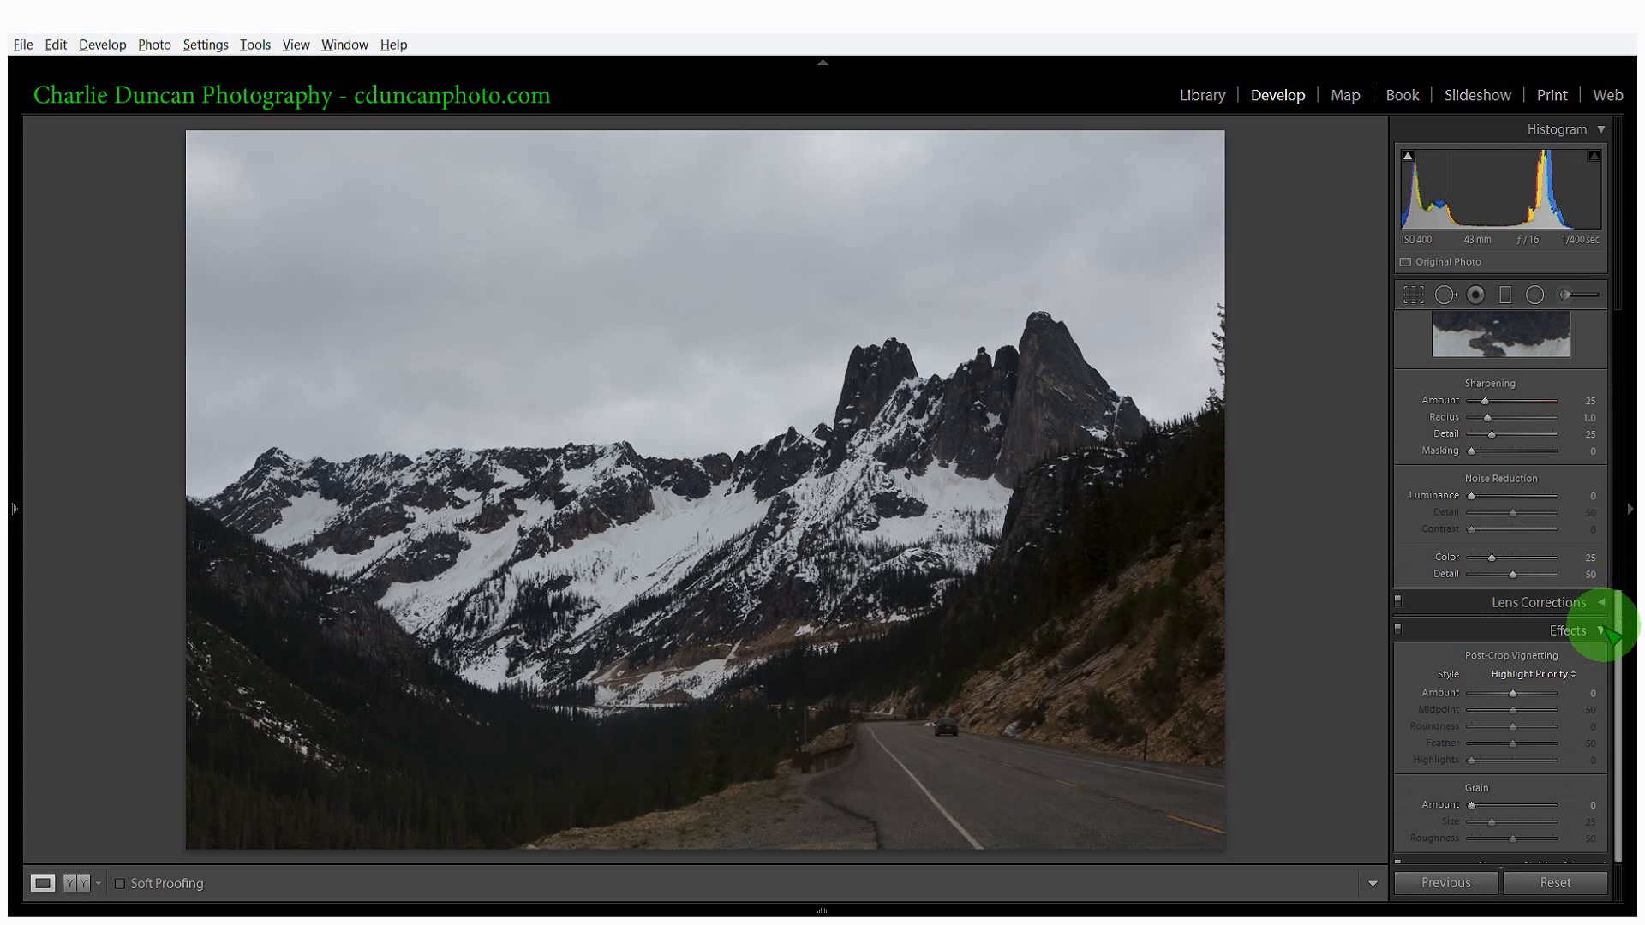
click(1601, 631)
scroll(1553, 638, up, 5)
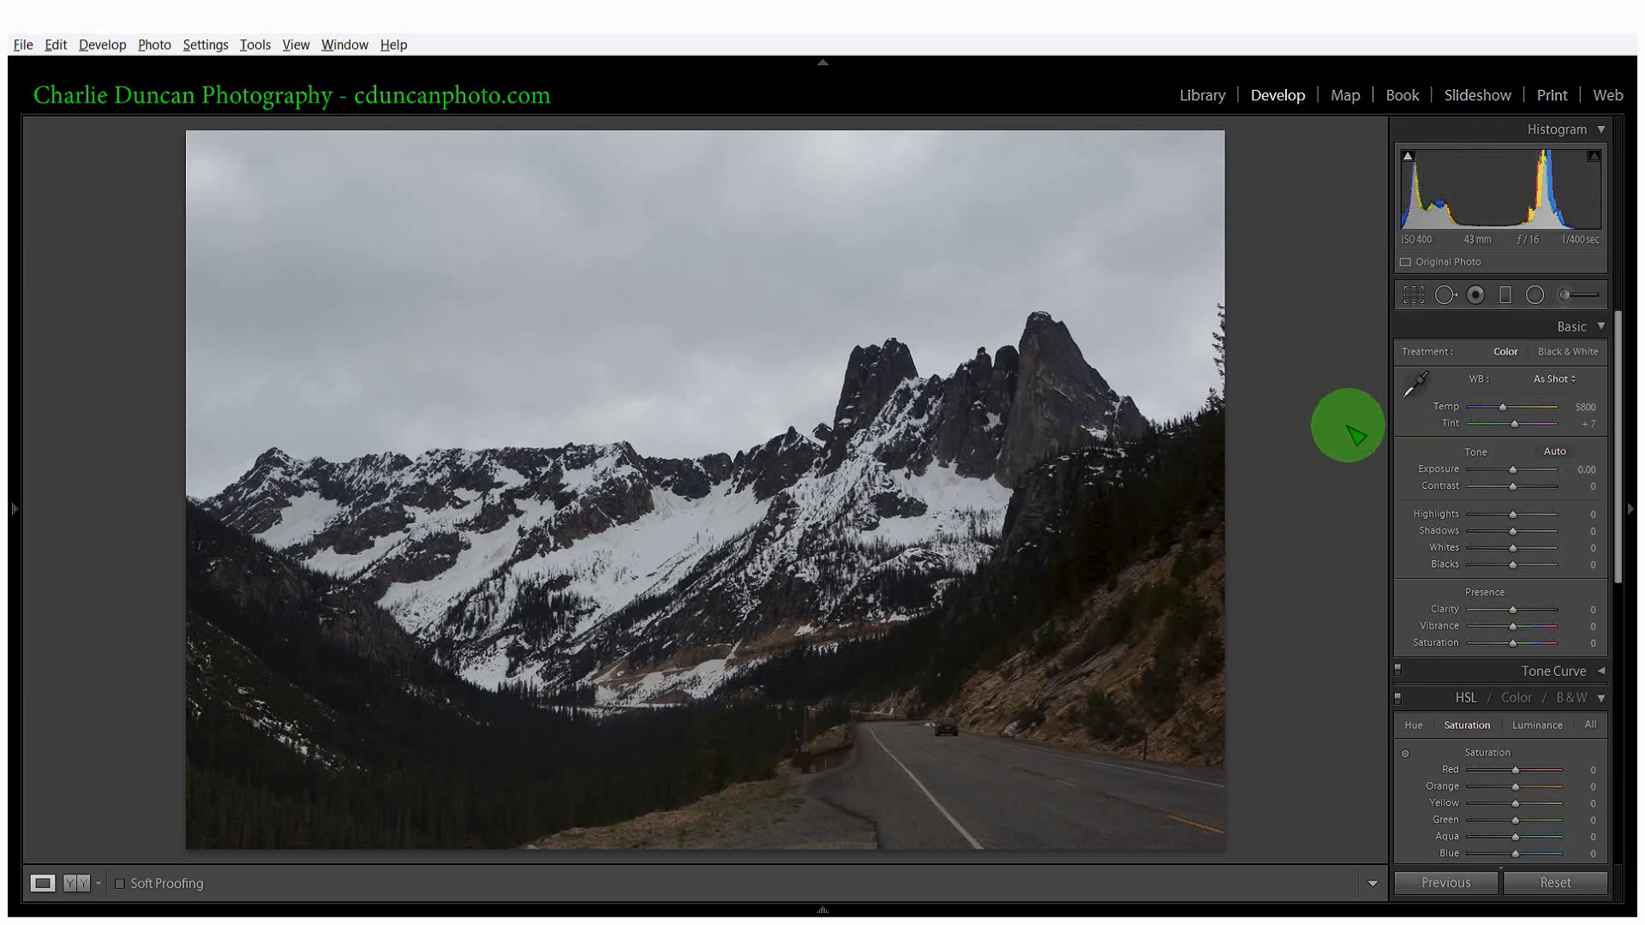
Try out a much brighter Exposure on the mountain photo and reset it to 0
drag(1492, 478, 1548, 471)
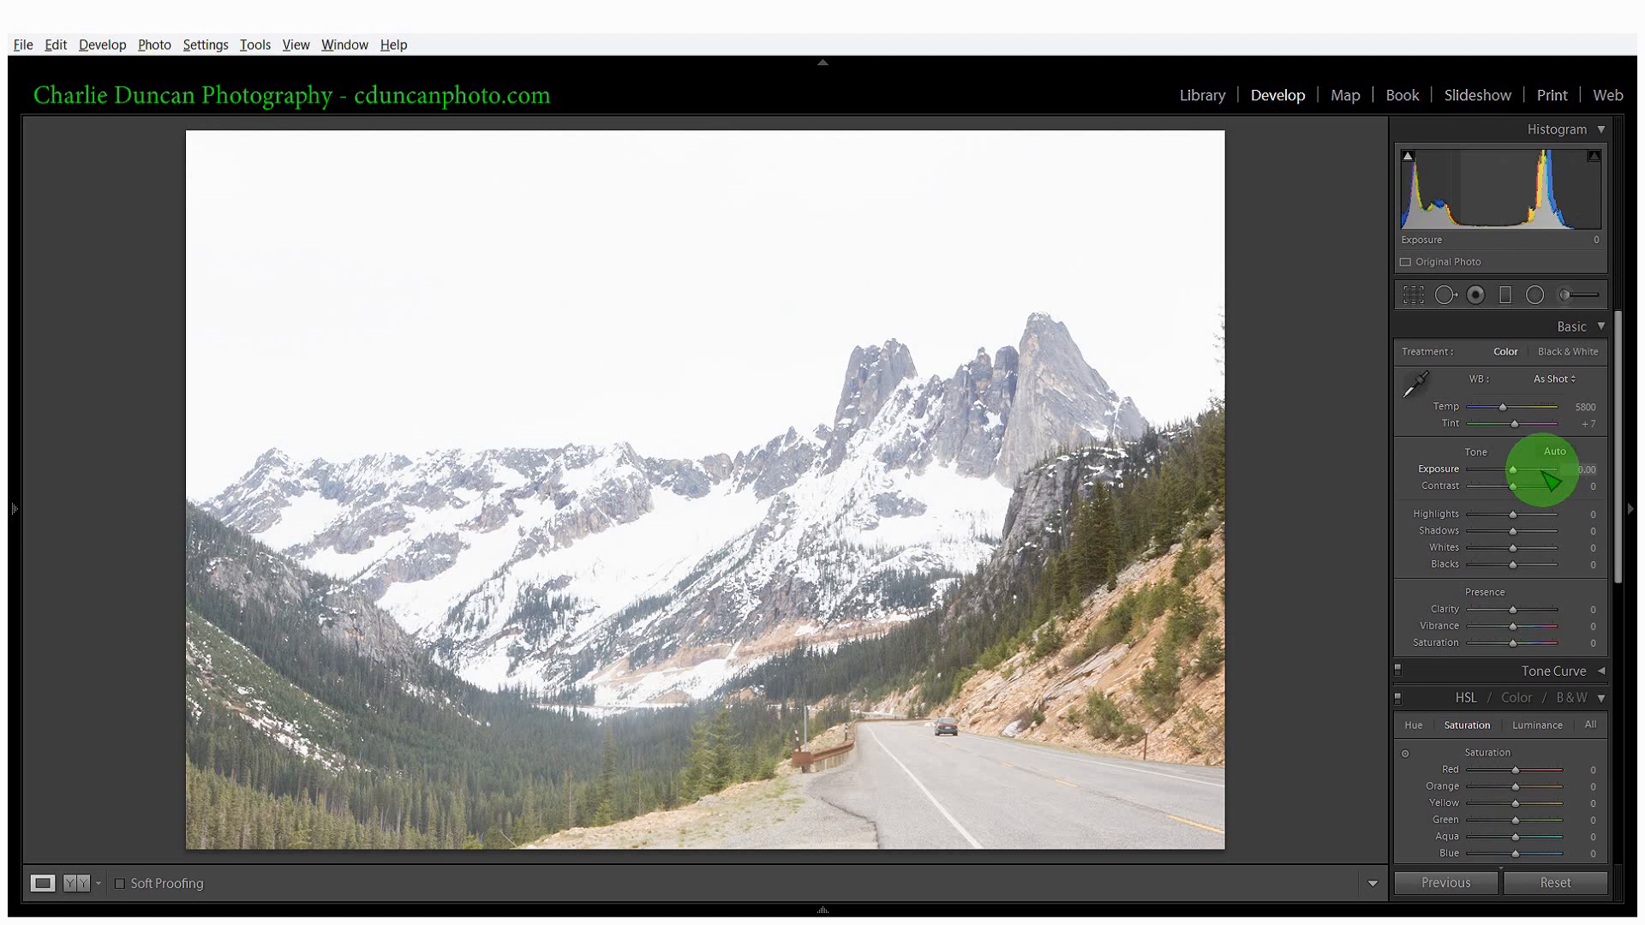
double_click(1534, 470)
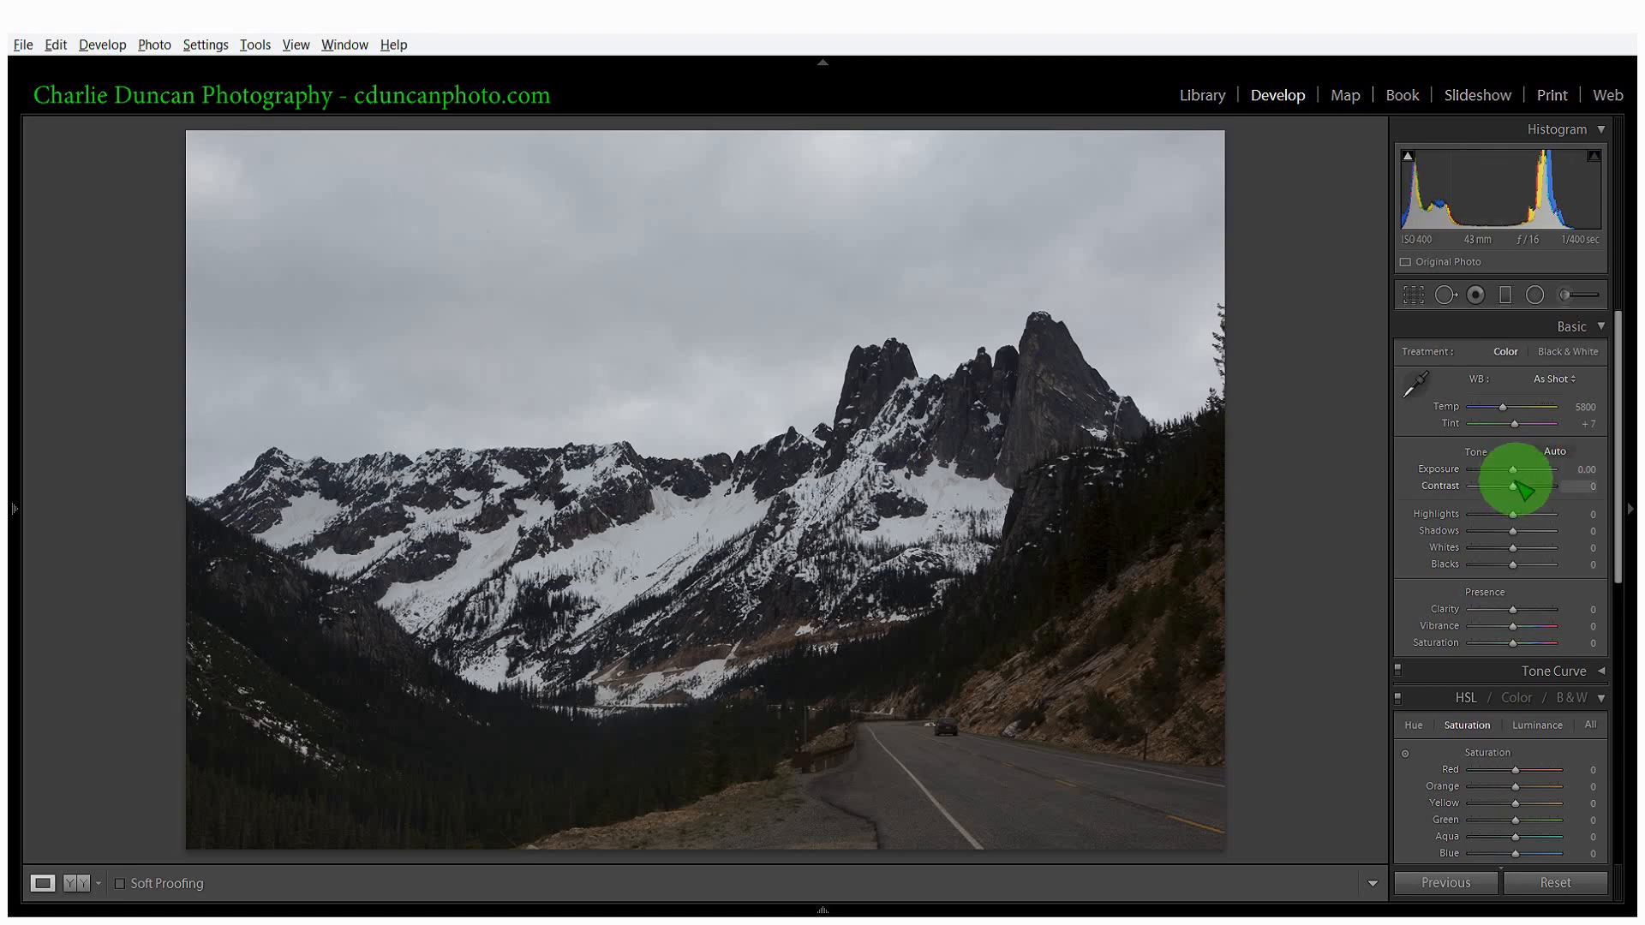
Try Contrast and Highlights at +100 each, and reset both to 0
drag(1513, 488, 1608, 494)
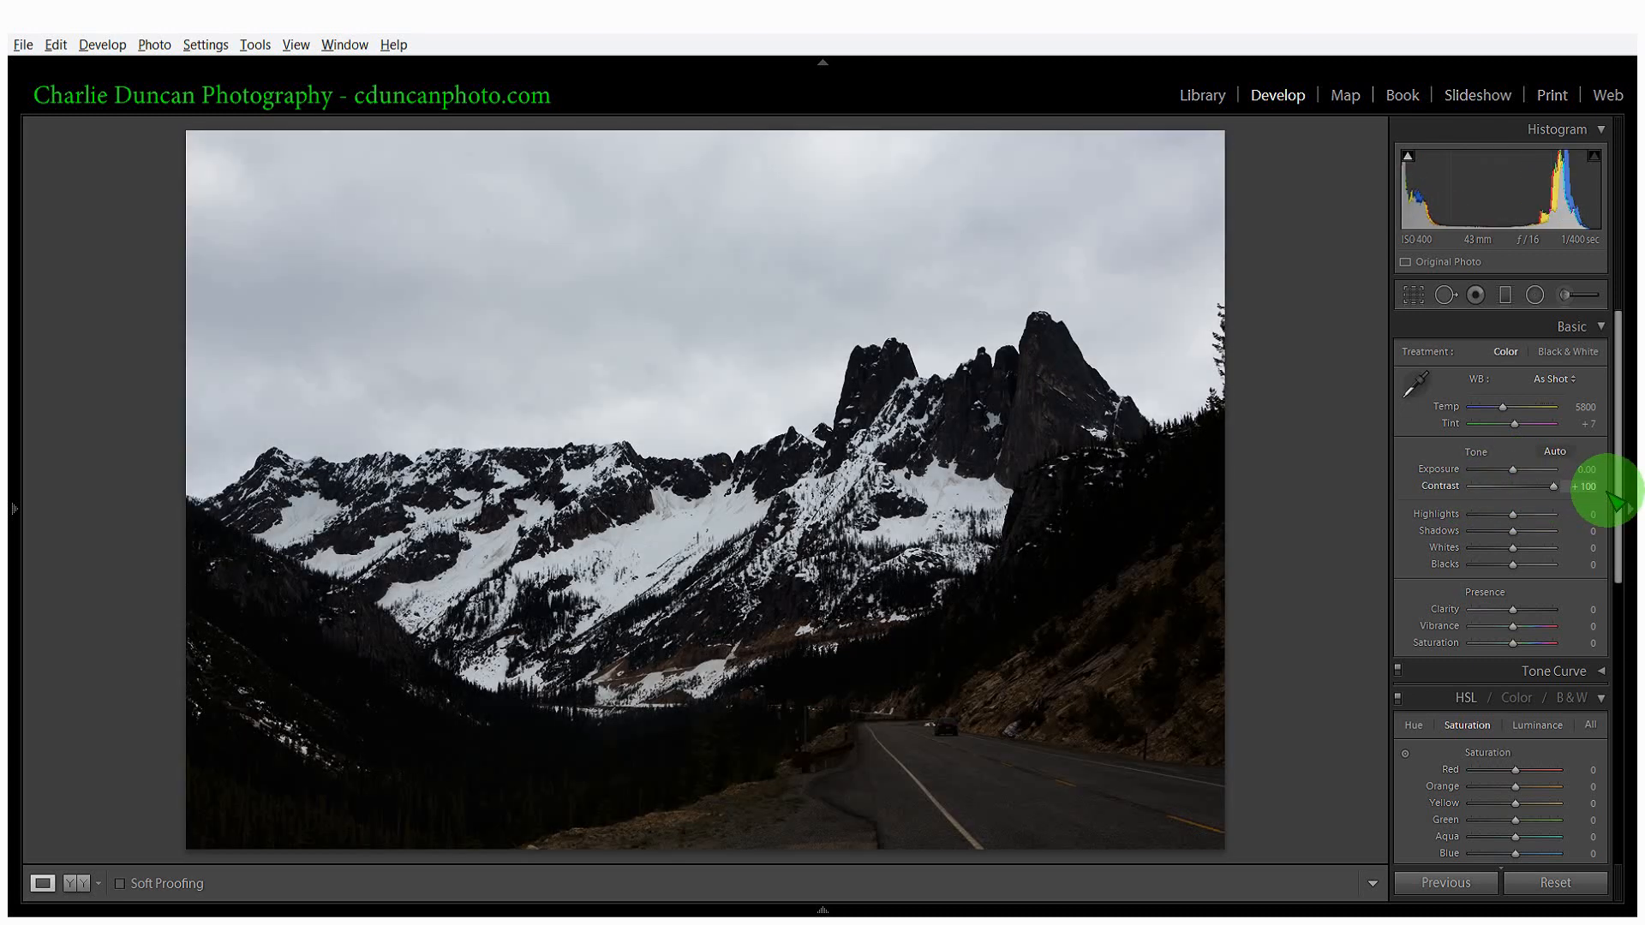
double_click(1555, 488)
click(1512, 515)
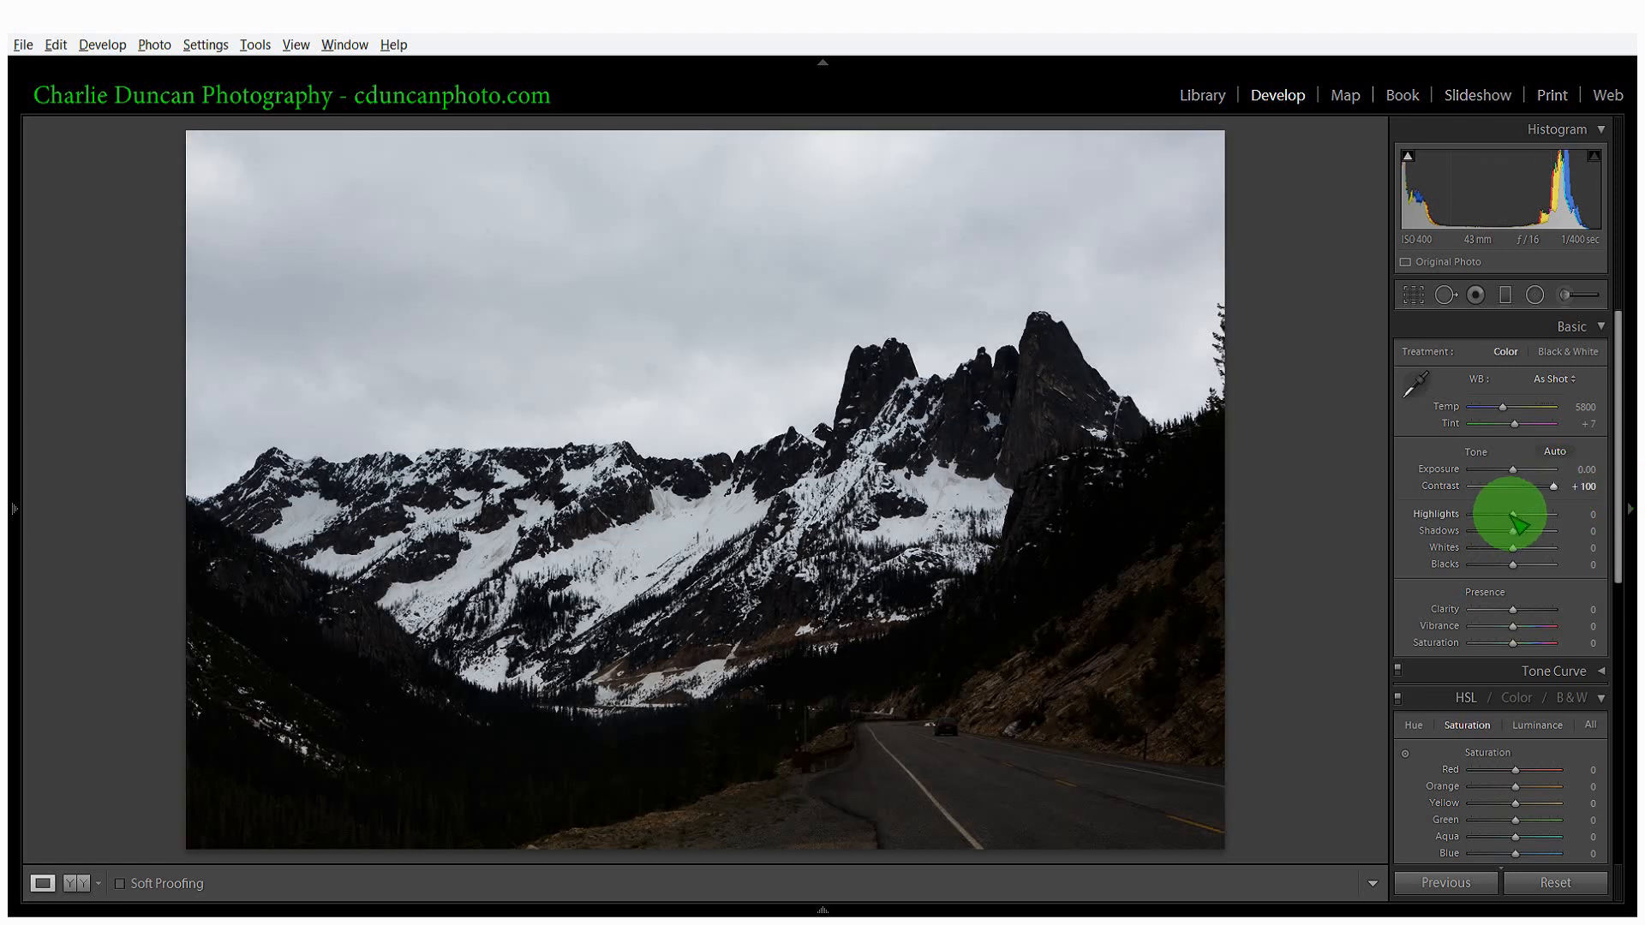
drag(1512, 515, 1555, 515)
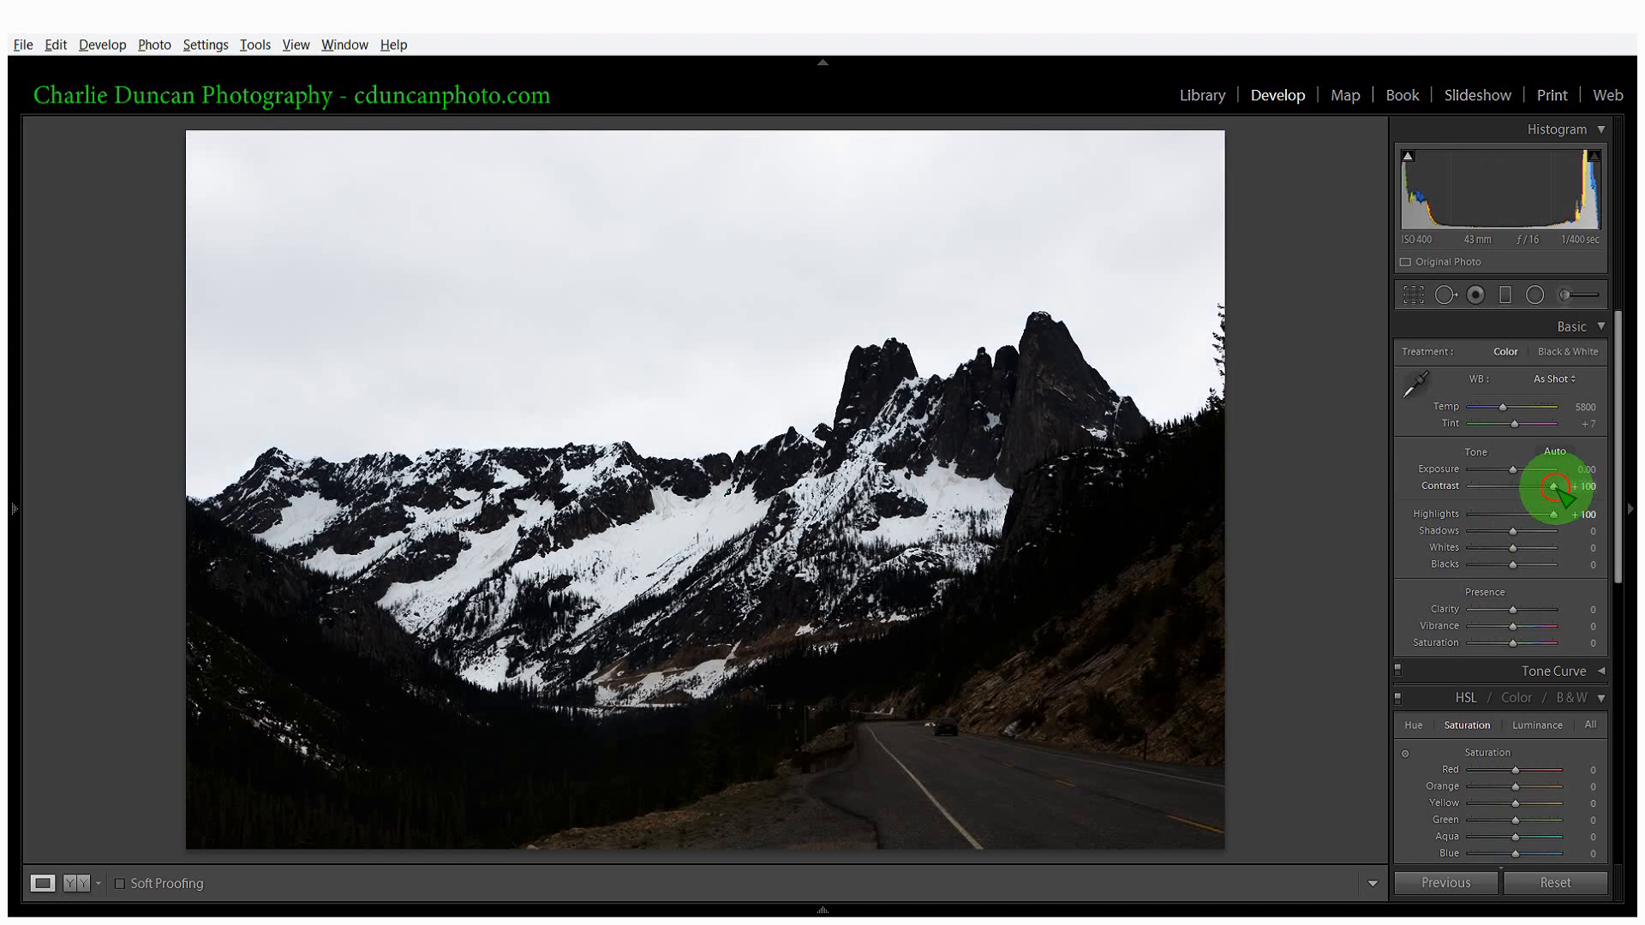
double_click(1556, 487)
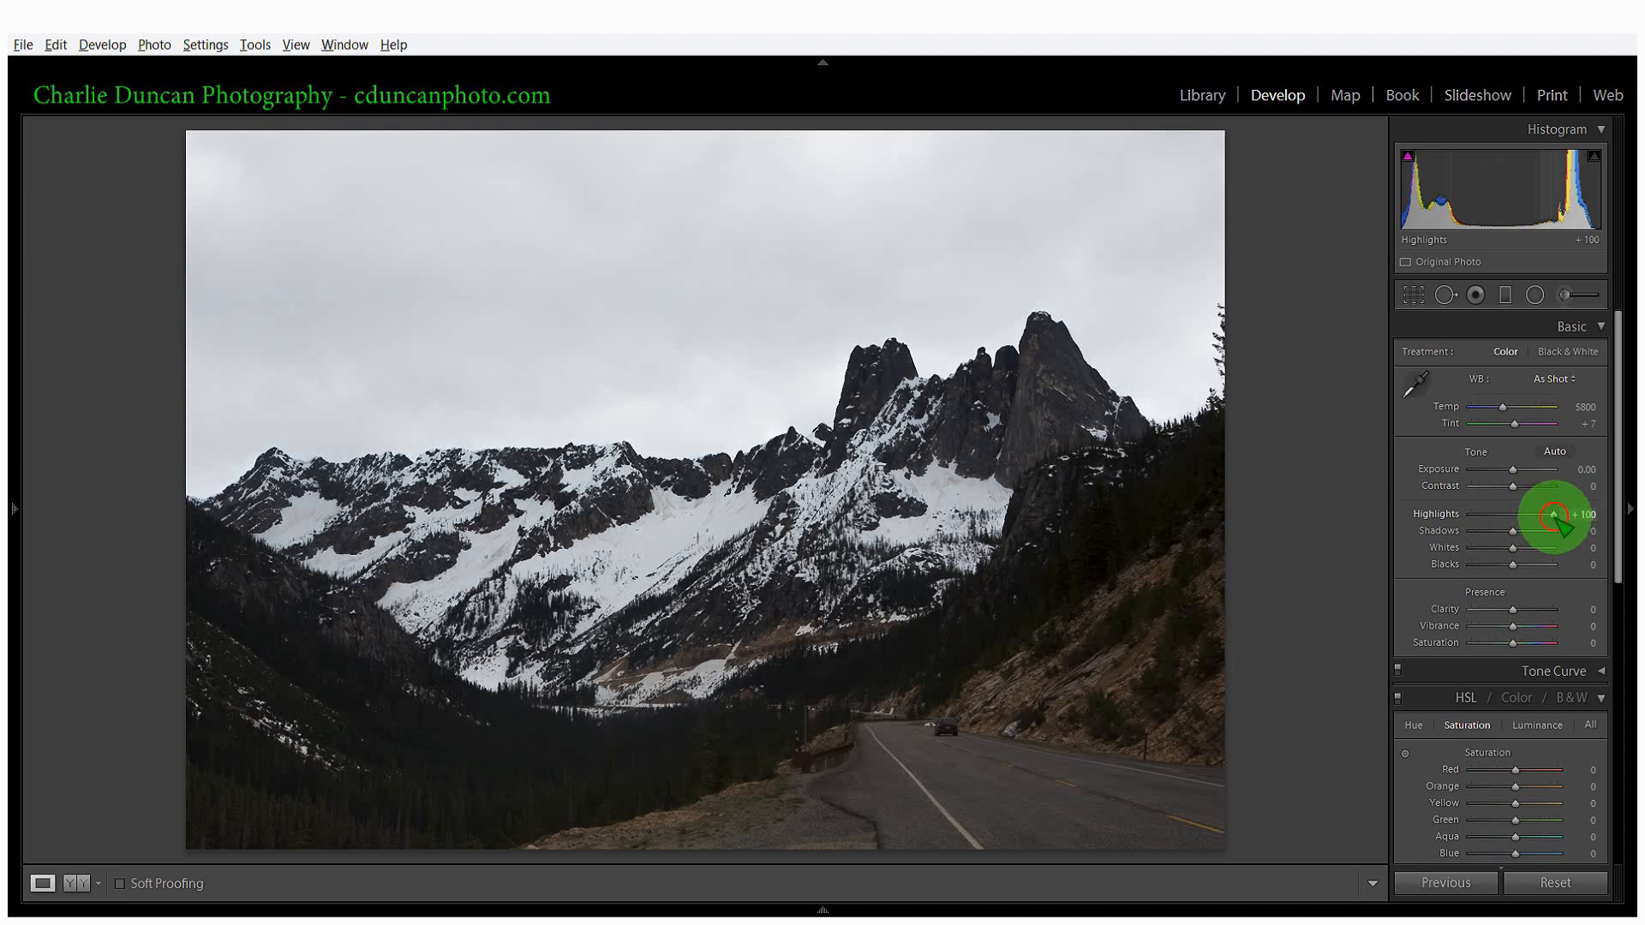
drag(1555, 515, 1519, 552)
double_click(1492, 517)
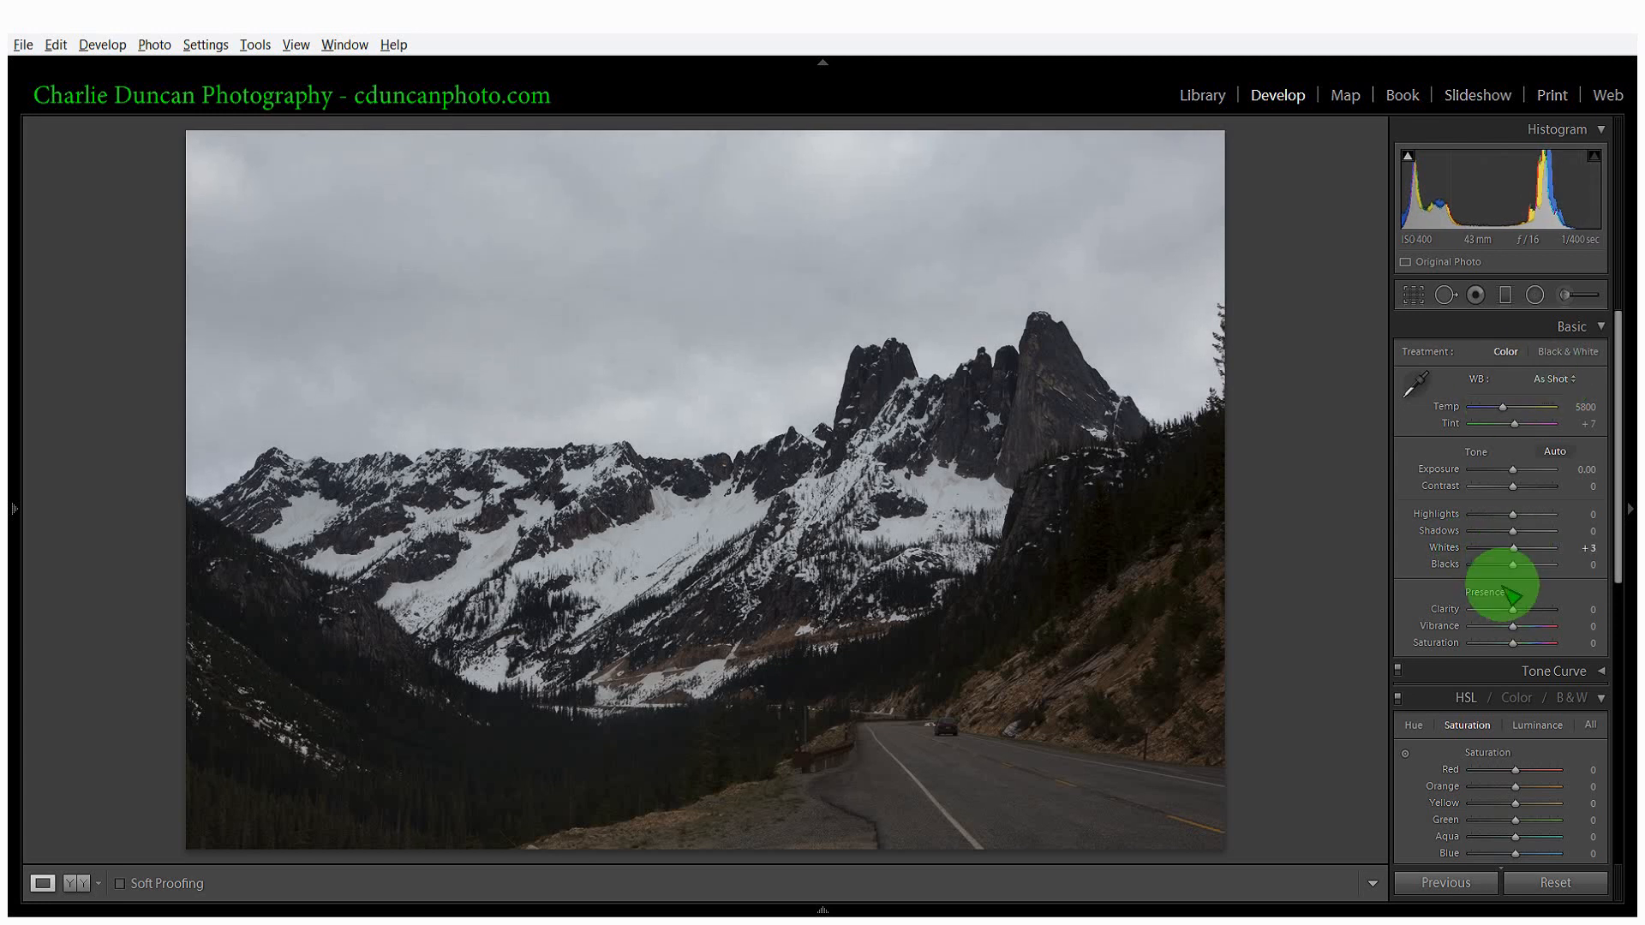
Try boosting Vibrance to +24, and reset all of the photo's adjustments
drag(1515, 567, 1527, 636)
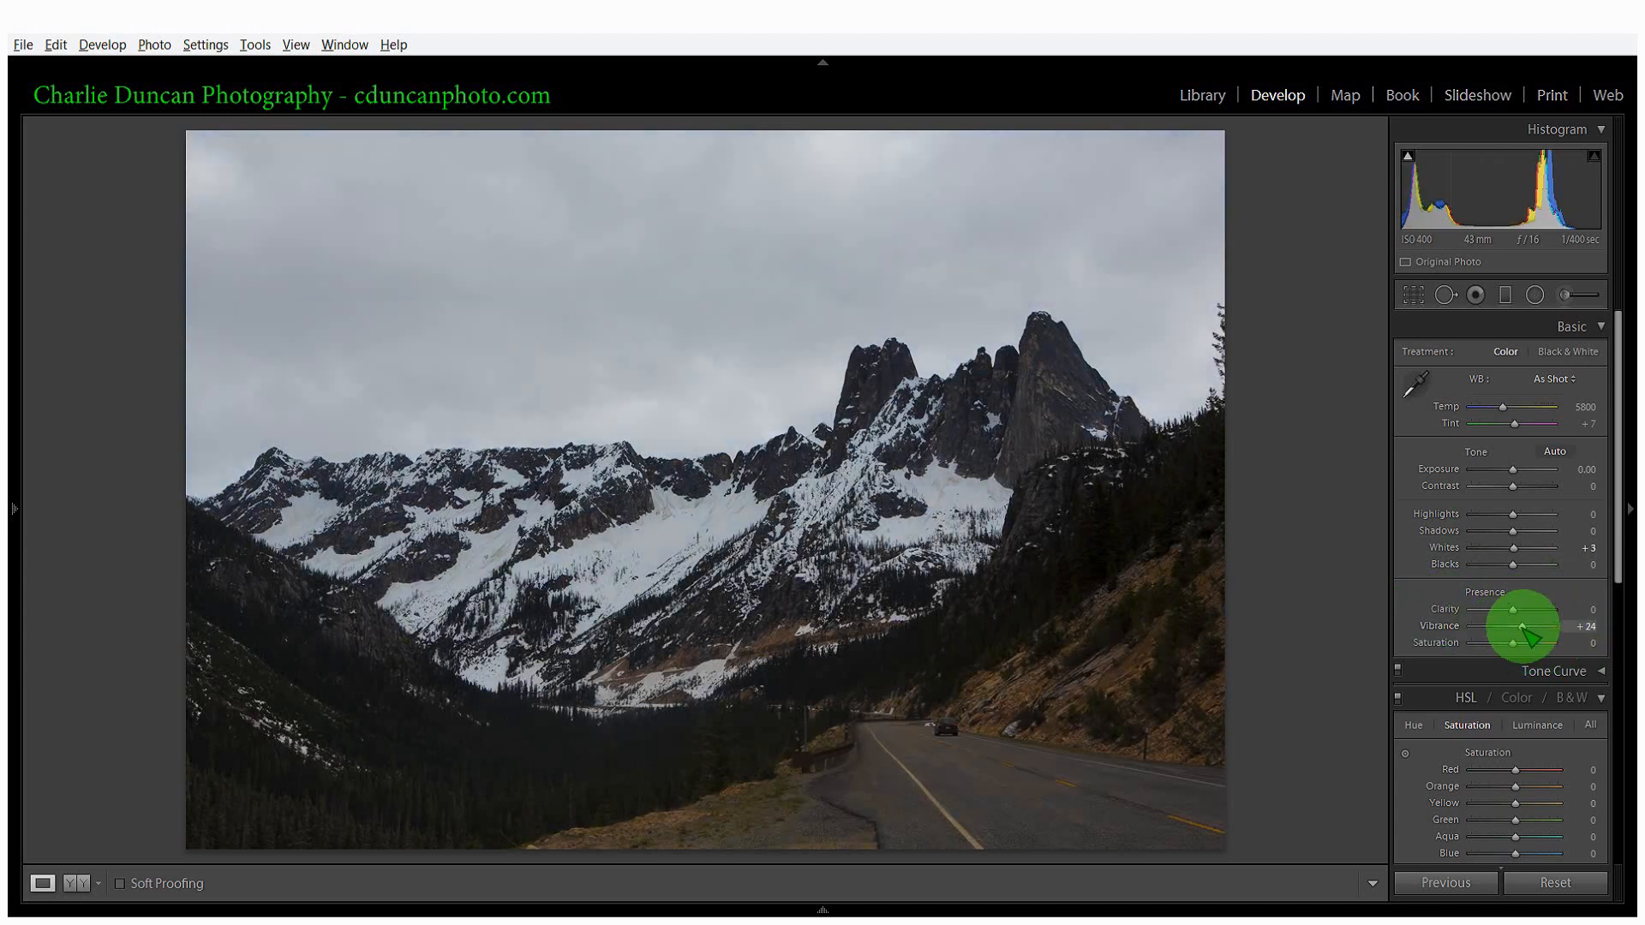
double_click(1523, 628)
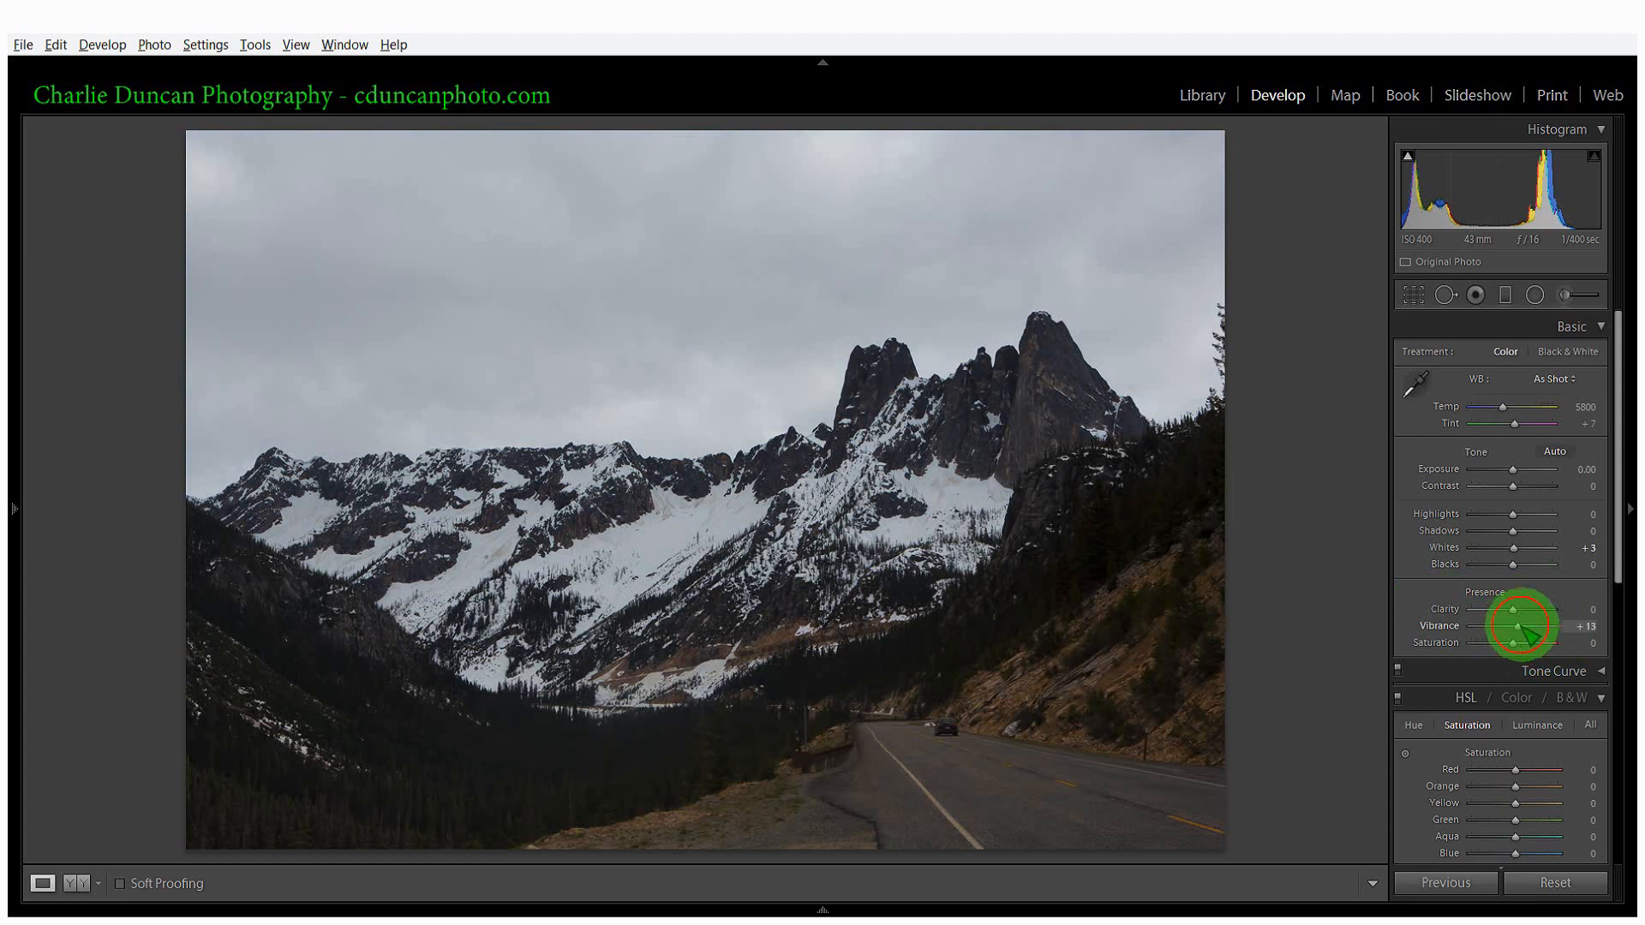
mouse_move(1521, 626)
mouse_down()
mouse_move(1549, 628)
mouse_move(1458, 635)
mouse_move(1577, 653)
mouse_move(1411, 646)
mouse_move(1599, 656)
mouse_move(1531, 656)
mouse_up()
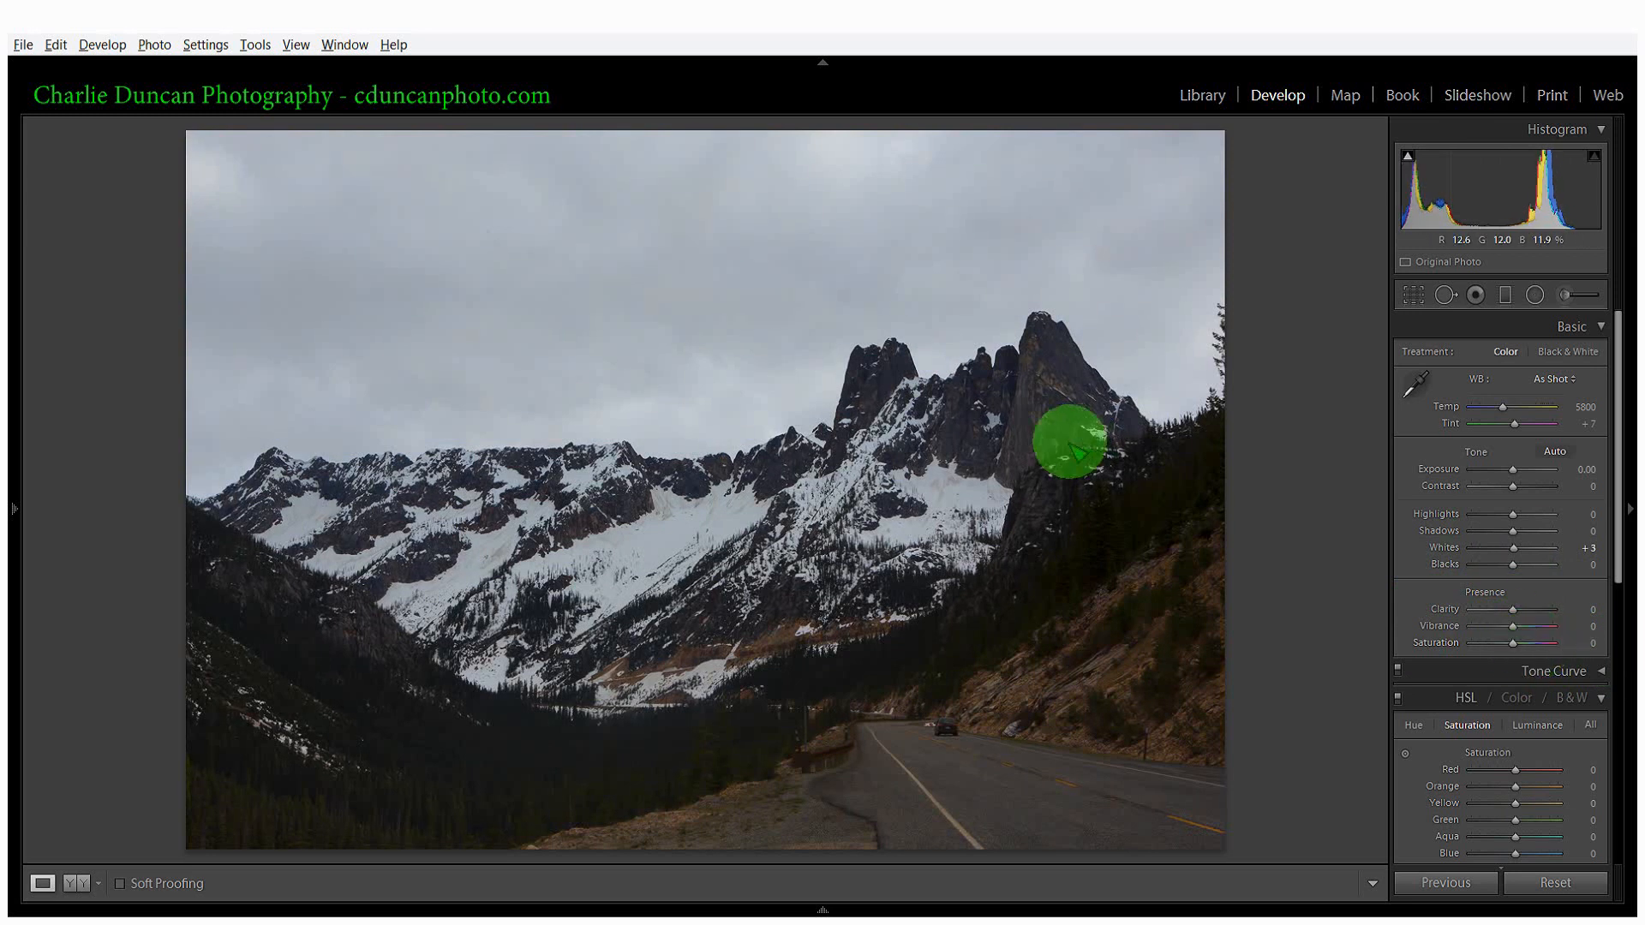
click(1576, 888)
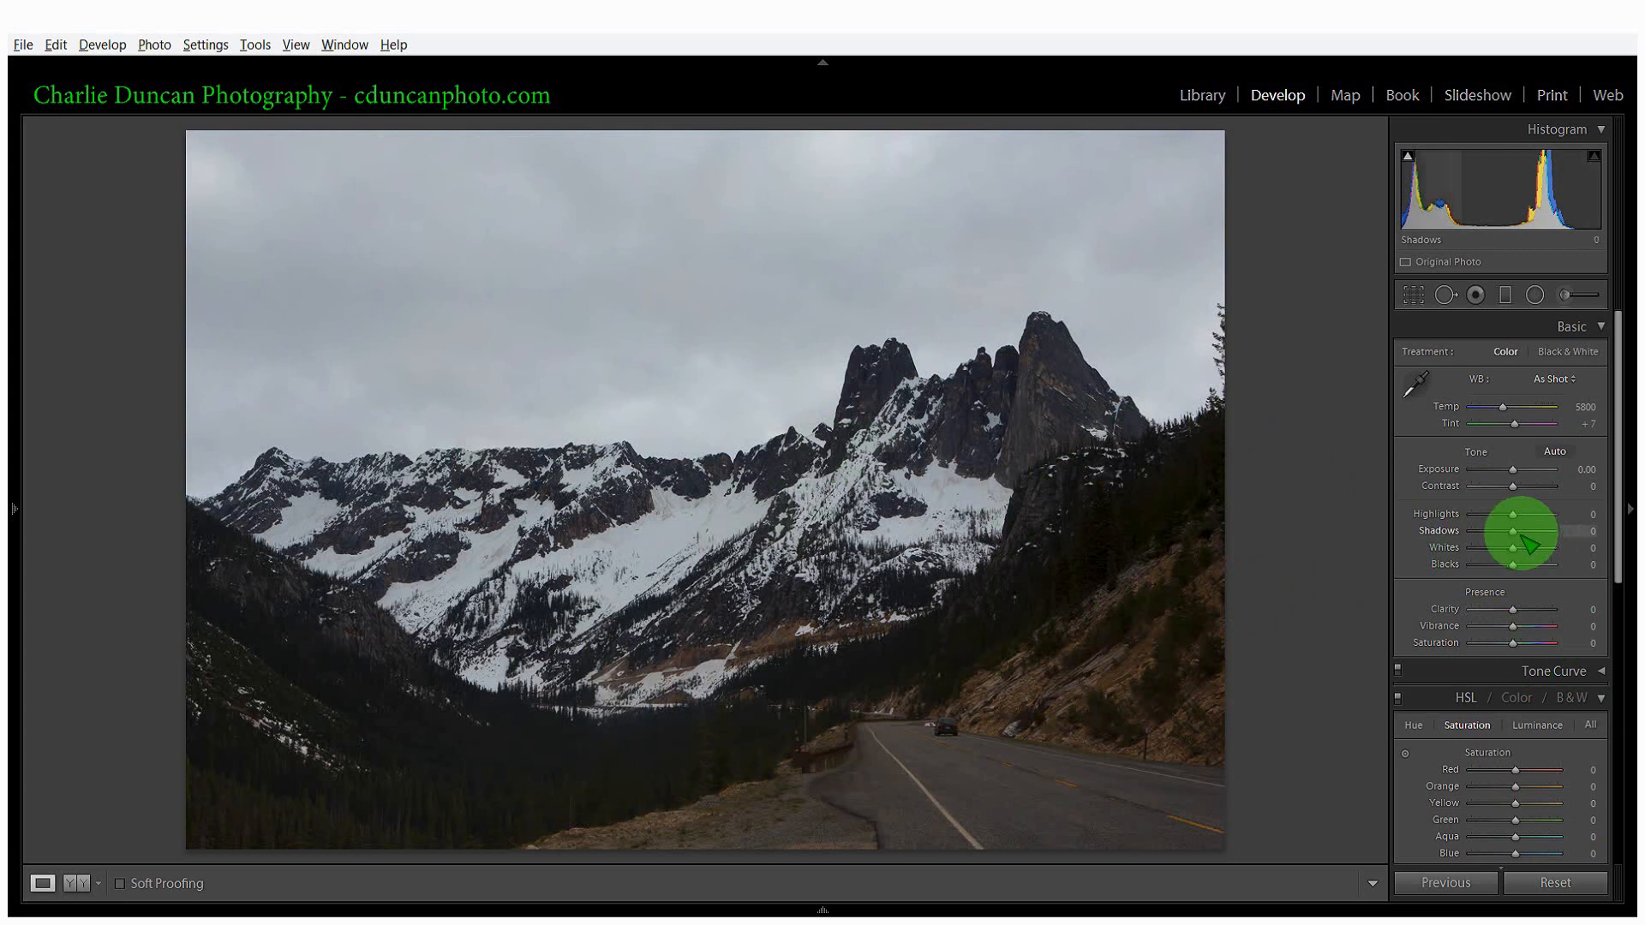
Set Shadows to +100, checking the rocky peak up close, and raise Highlights to +63
mouse_move(1525, 538)
mouse_down()
mouse_move(1571, 540)
mouse_move(1557, 531)
mouse_up()
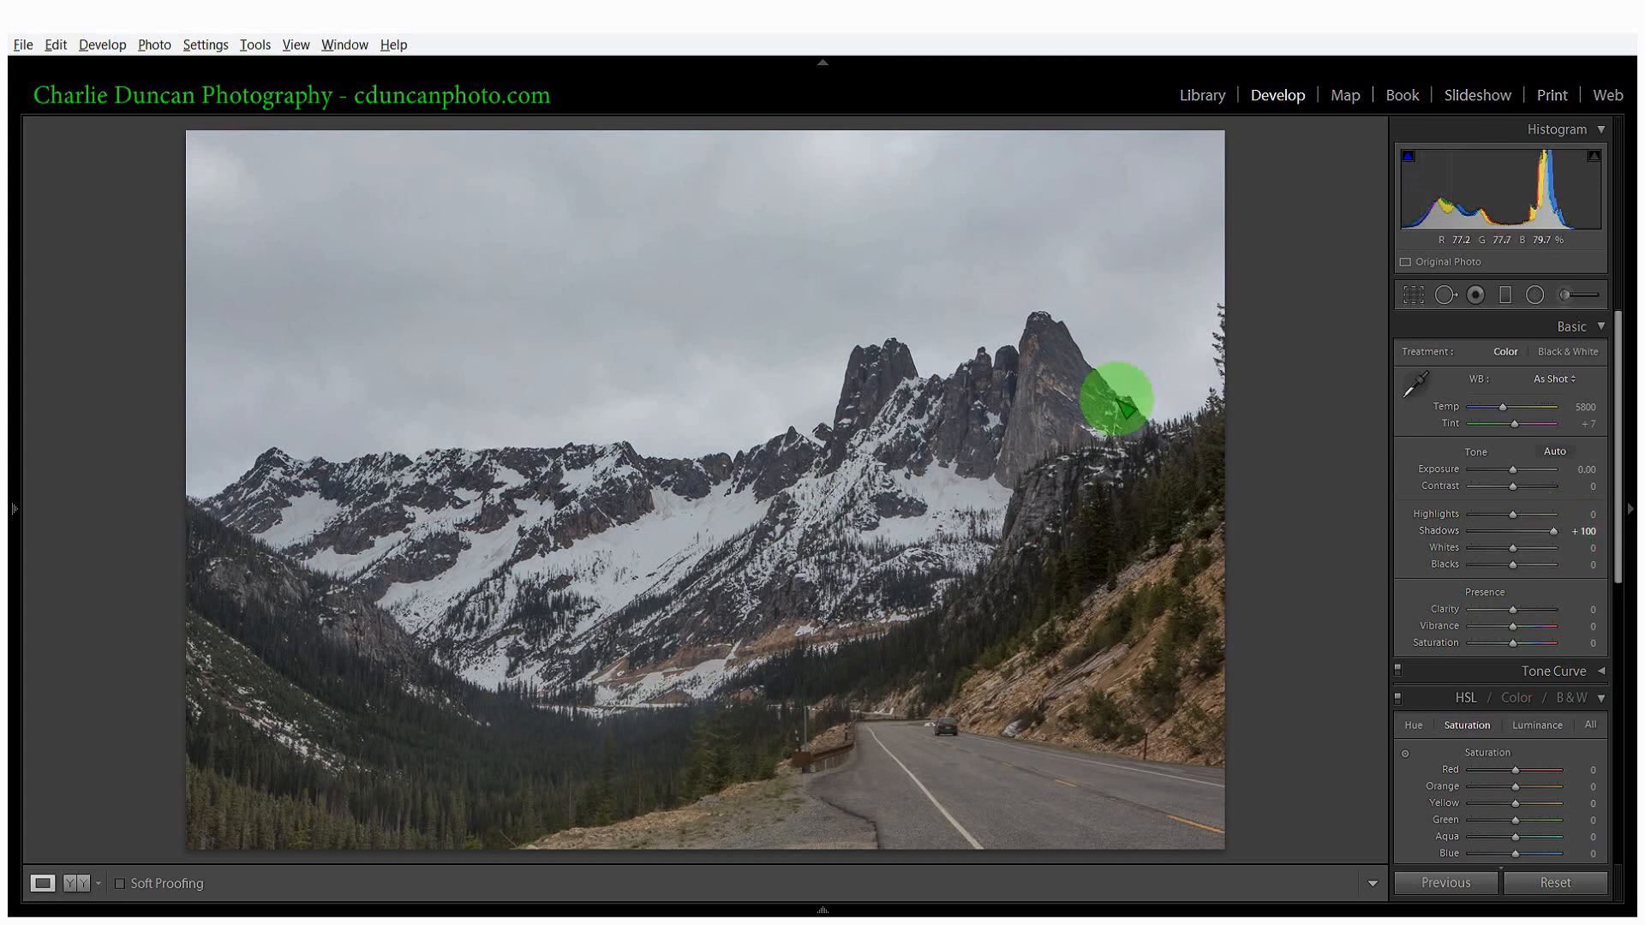
click(1084, 394)
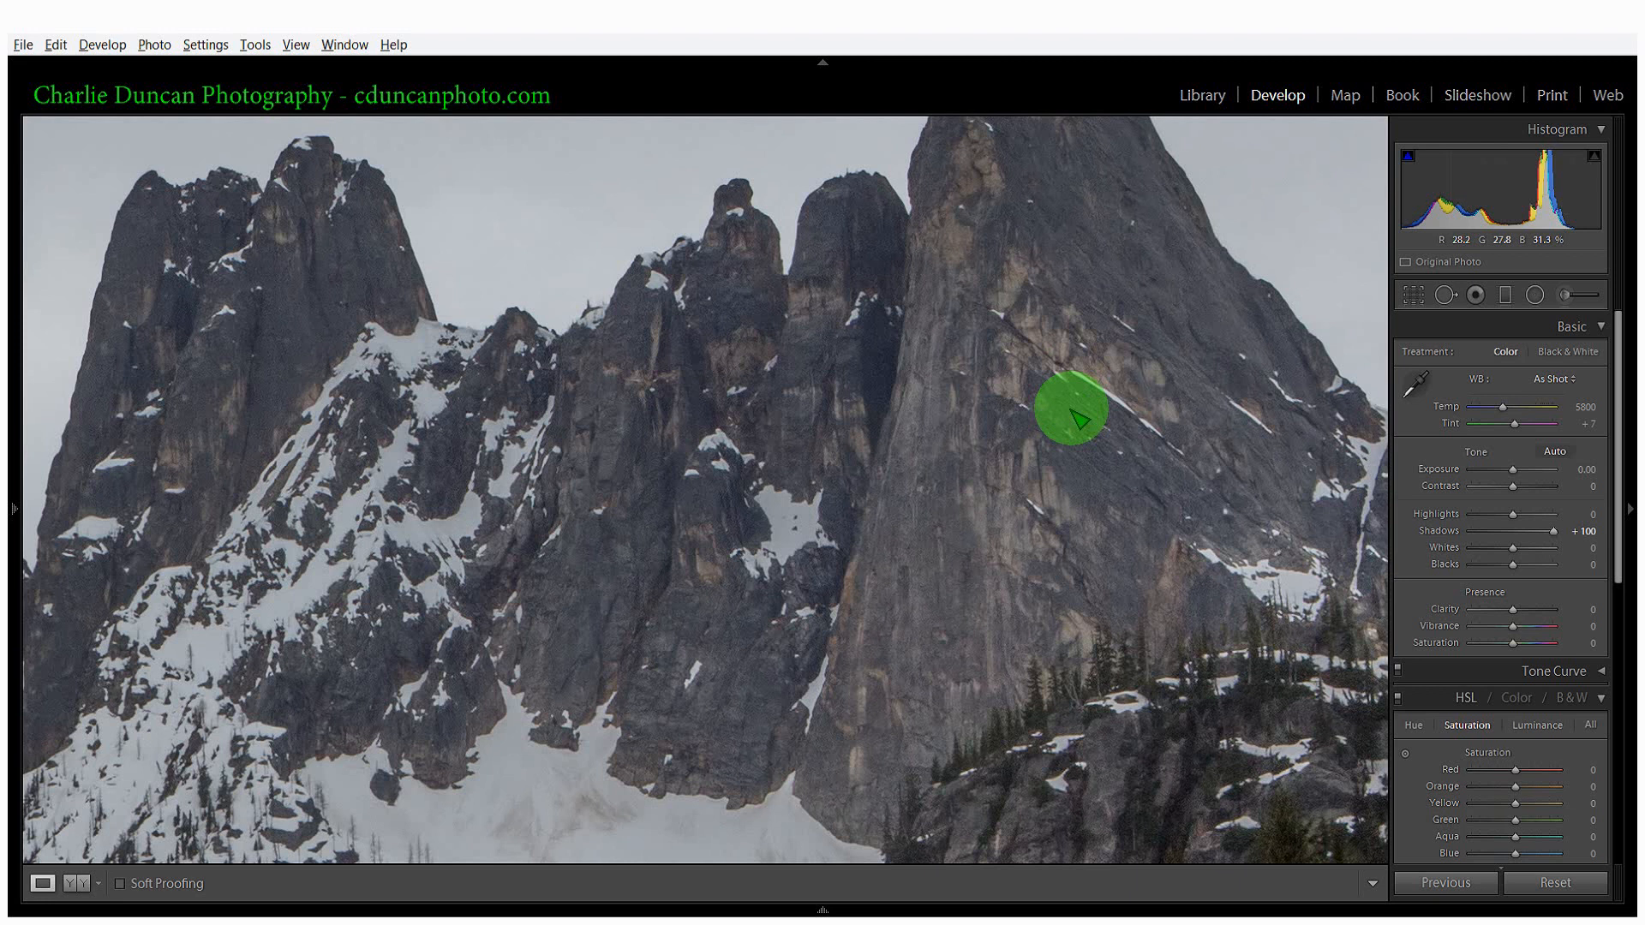
click(1160, 425)
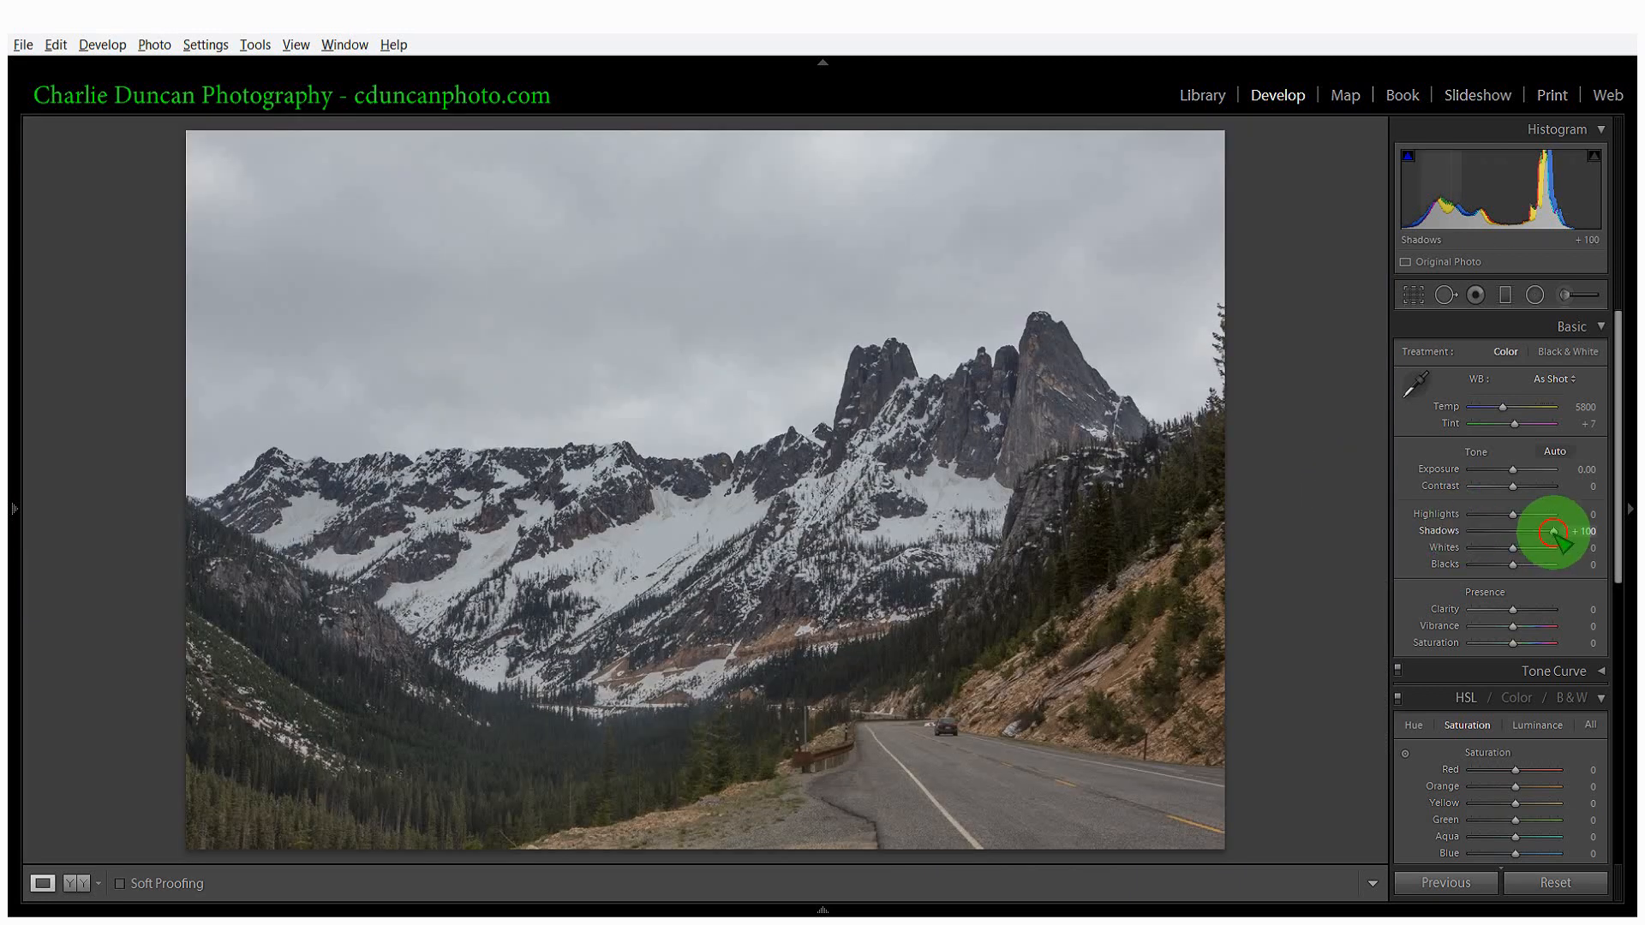
drag(1554, 535, 1545, 536)
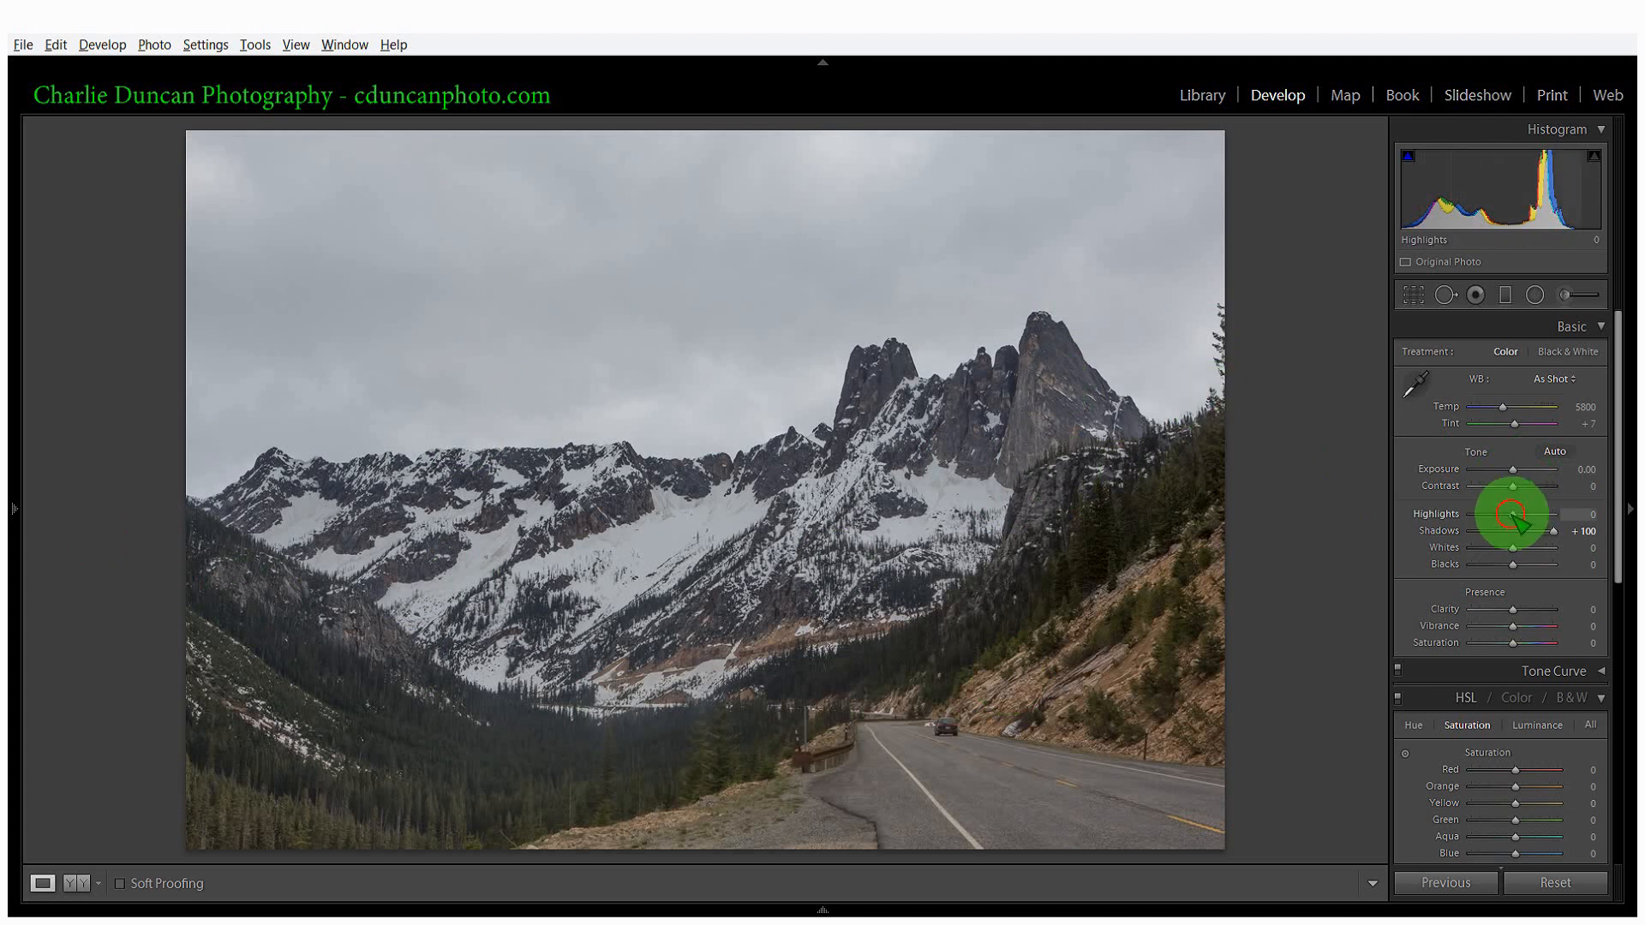
drag(1497, 514, 1542, 523)
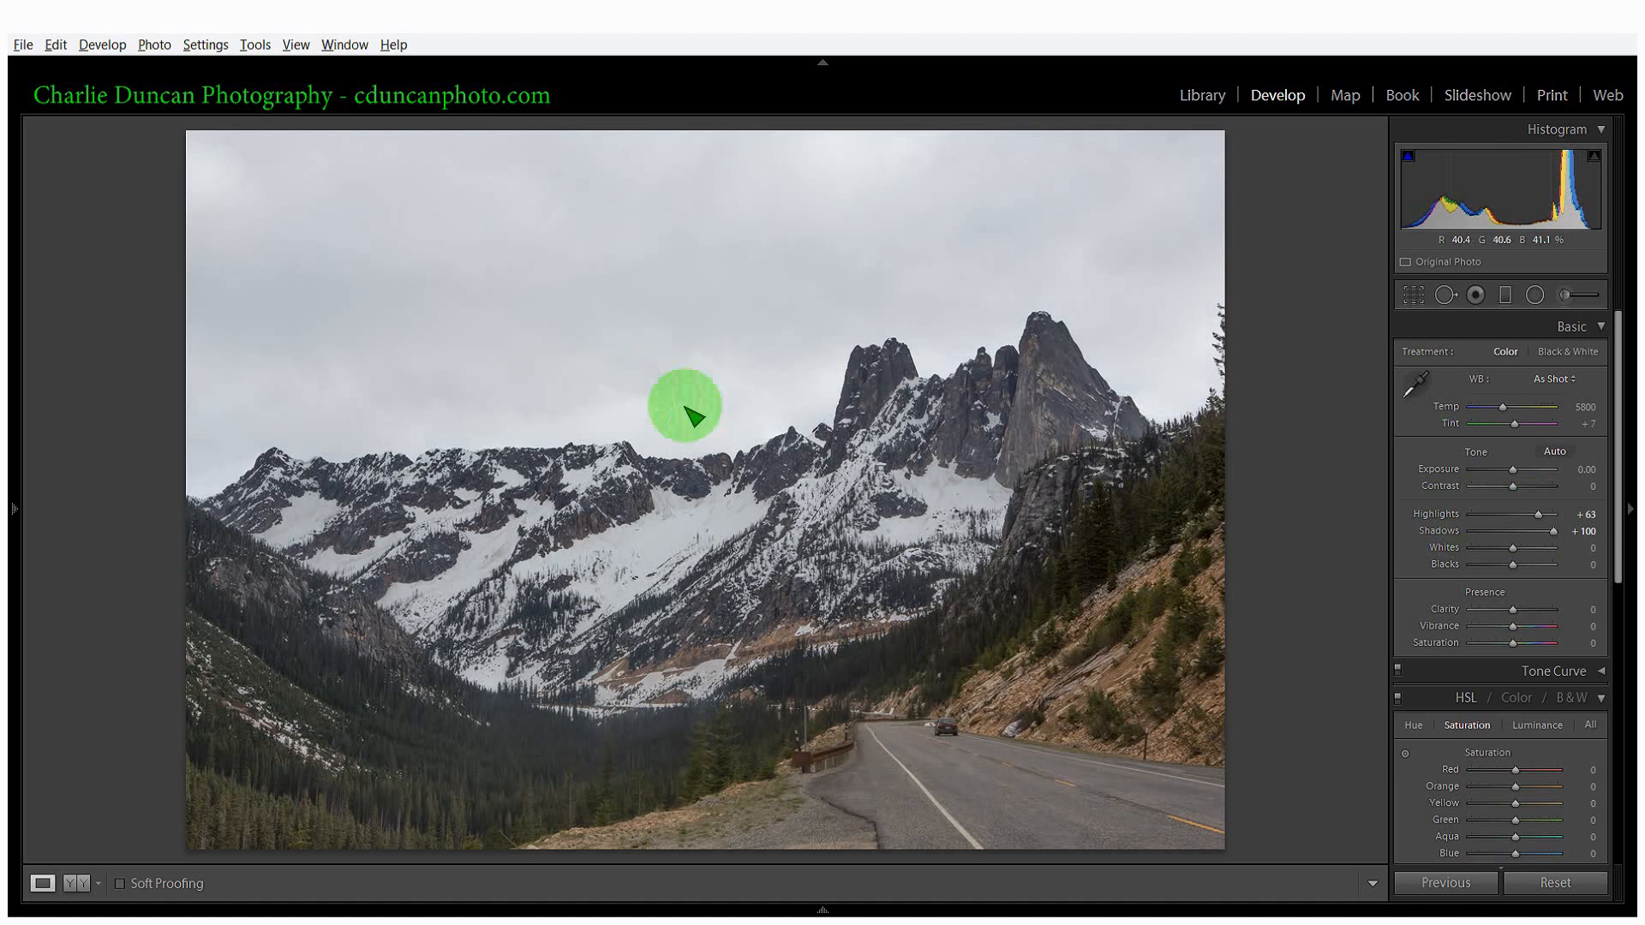
Add a graduated filter from the top of the sky down to the snowy ridge, with Saturation 0 and Exposure −1.28
click(1506, 297)
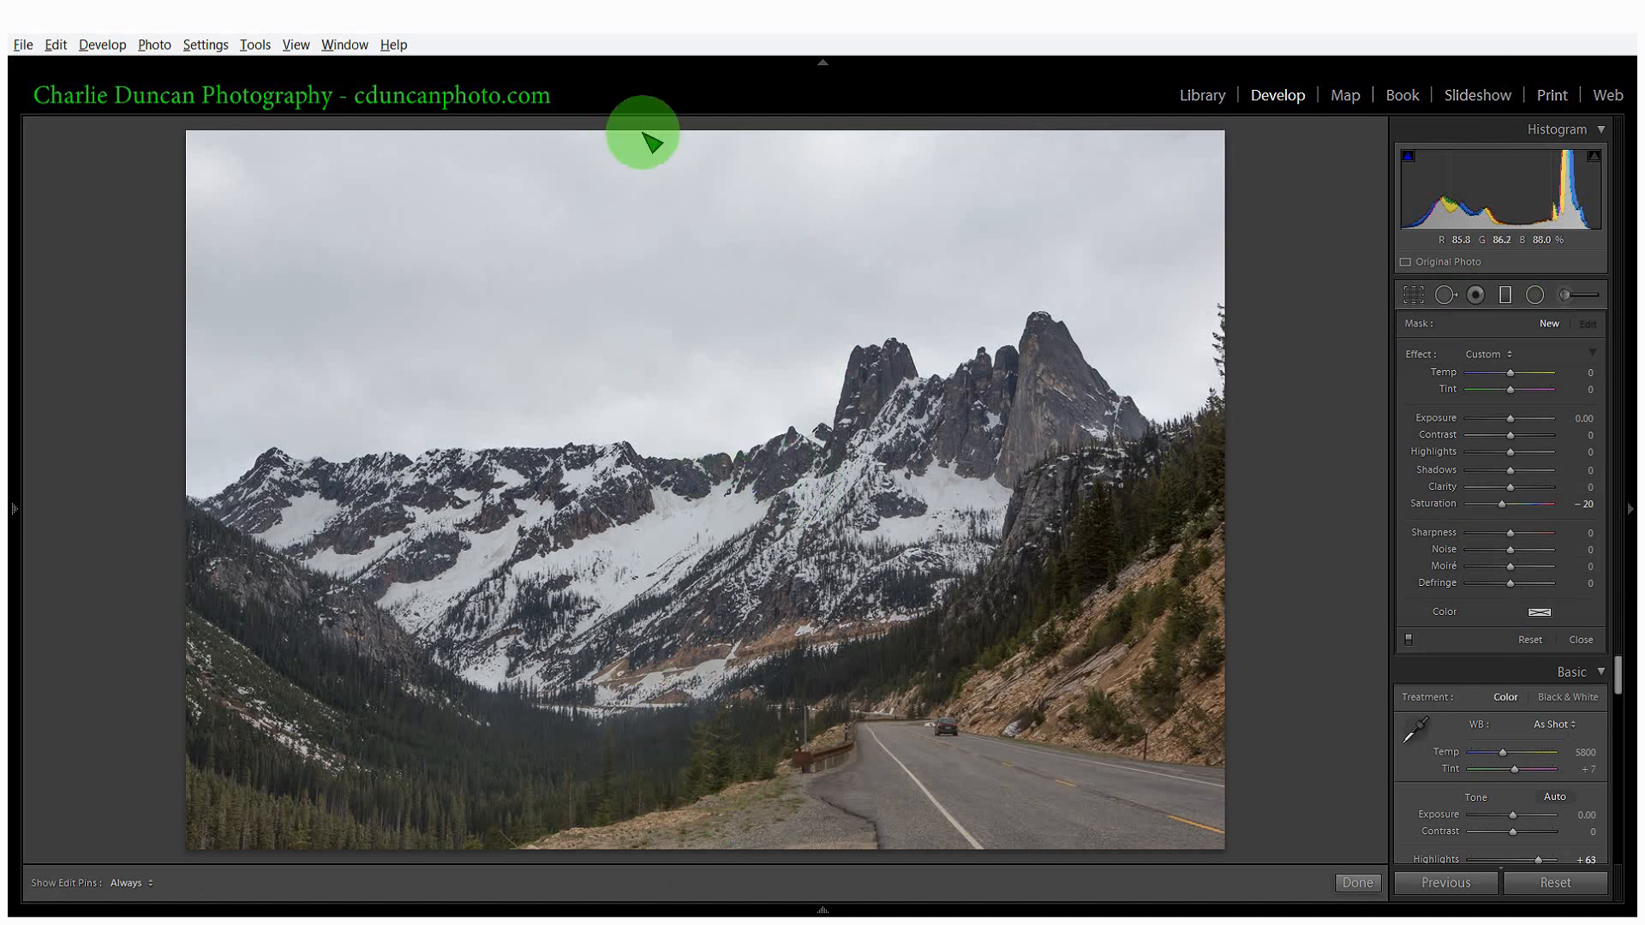
drag(662, 133, 658, 499)
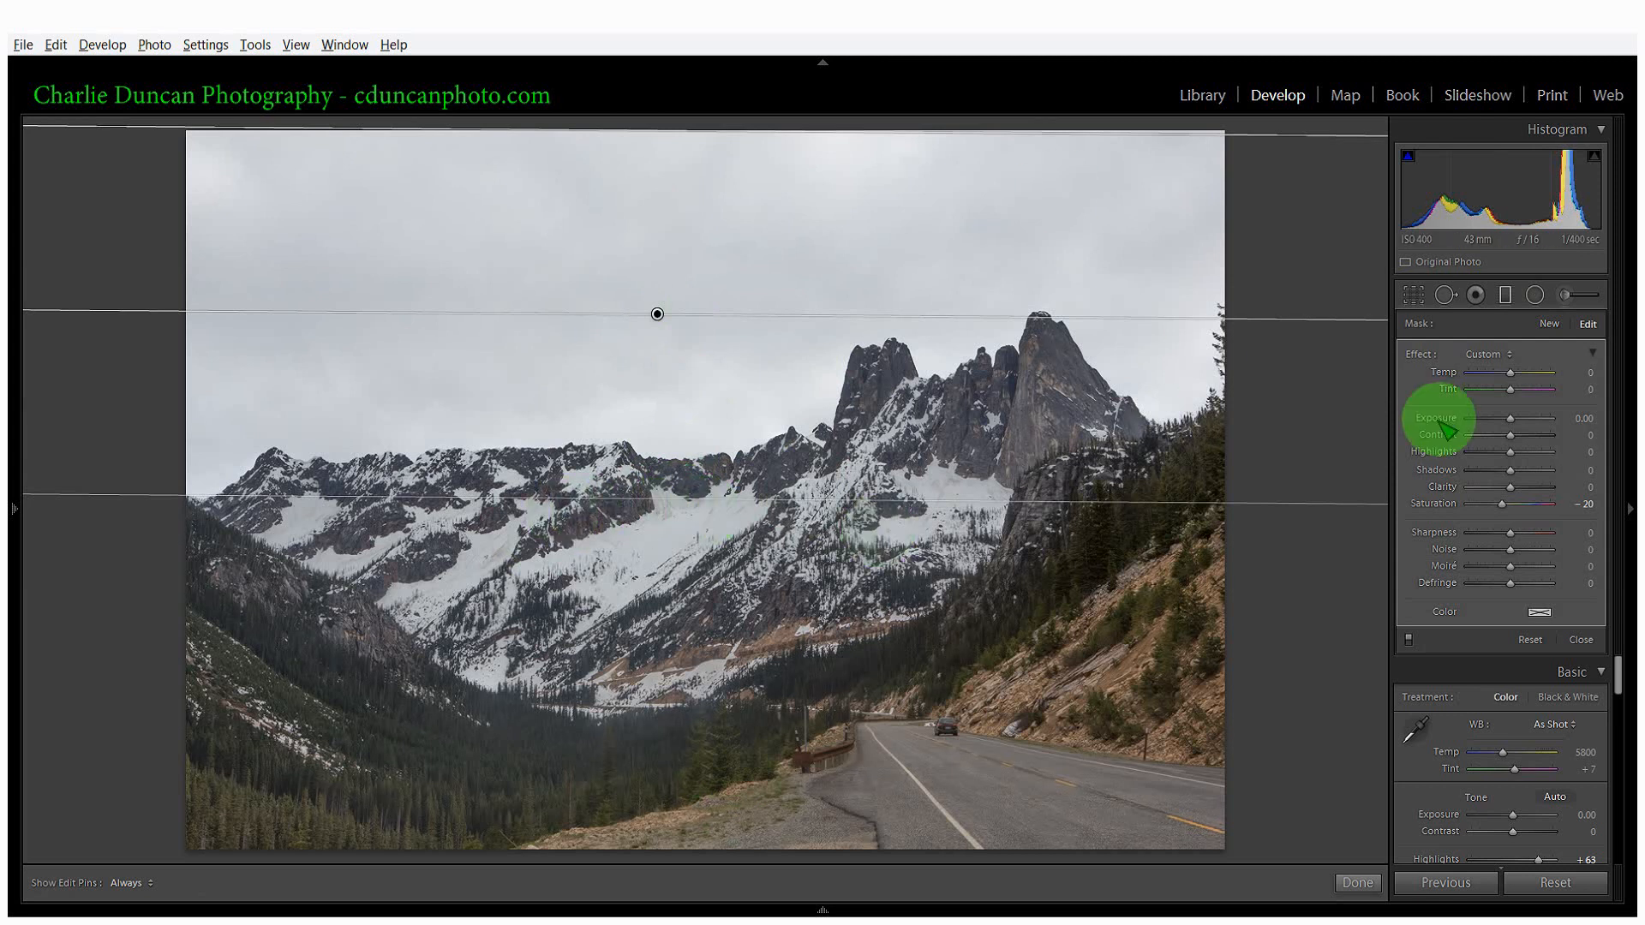
double_click(1502, 506)
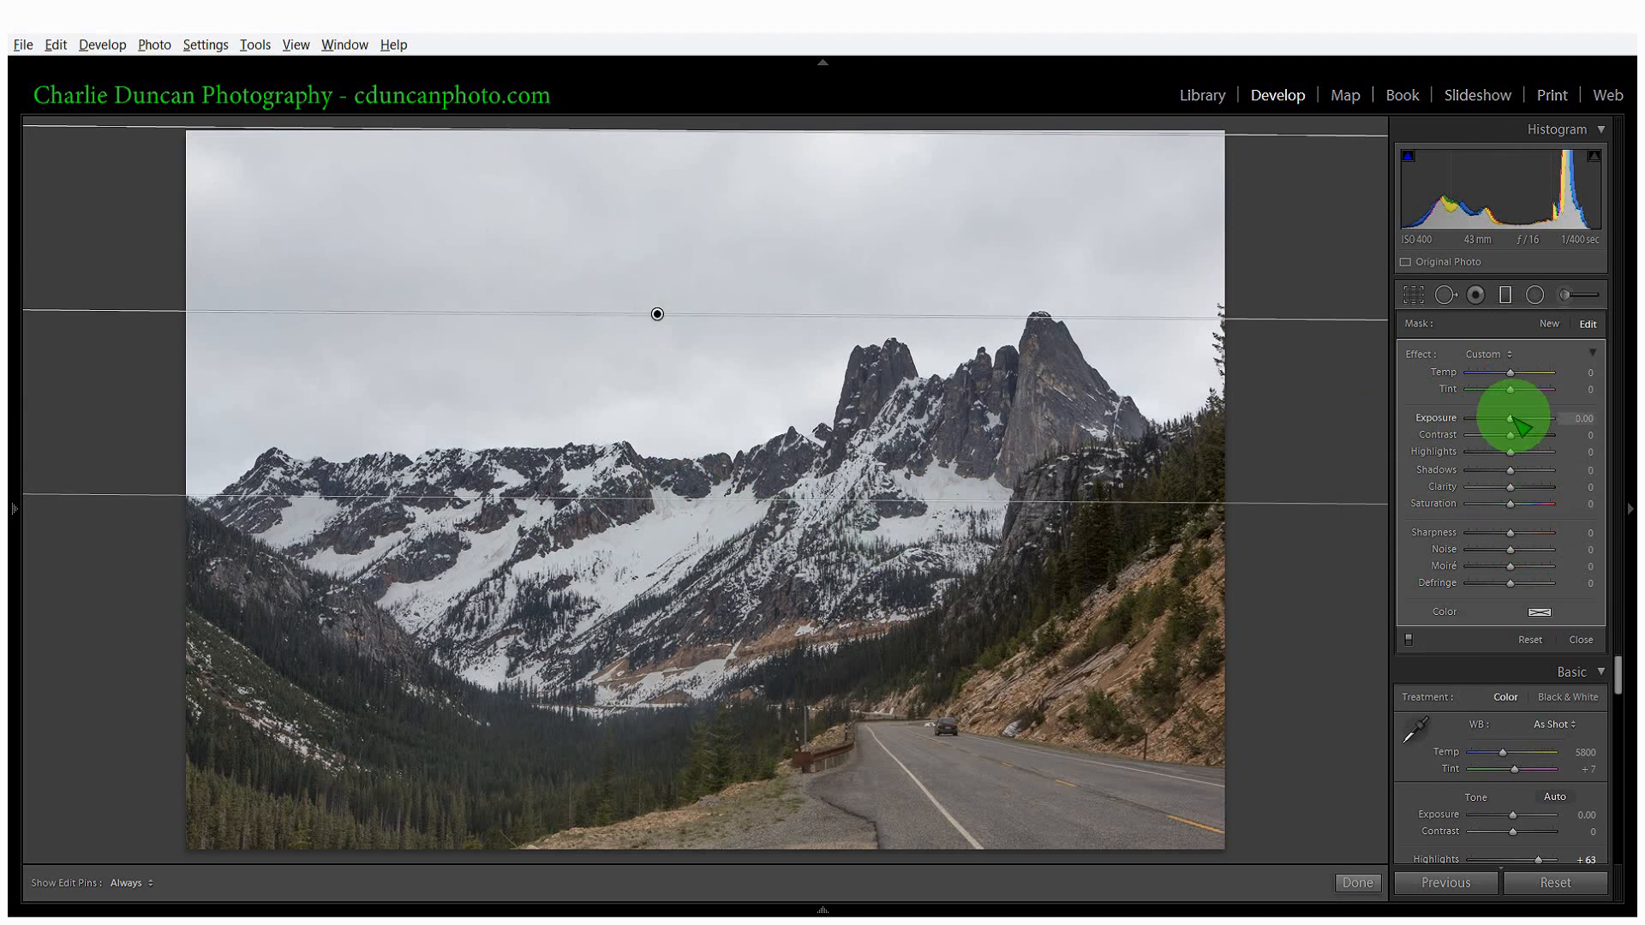
drag(1510, 420, 1499, 418)
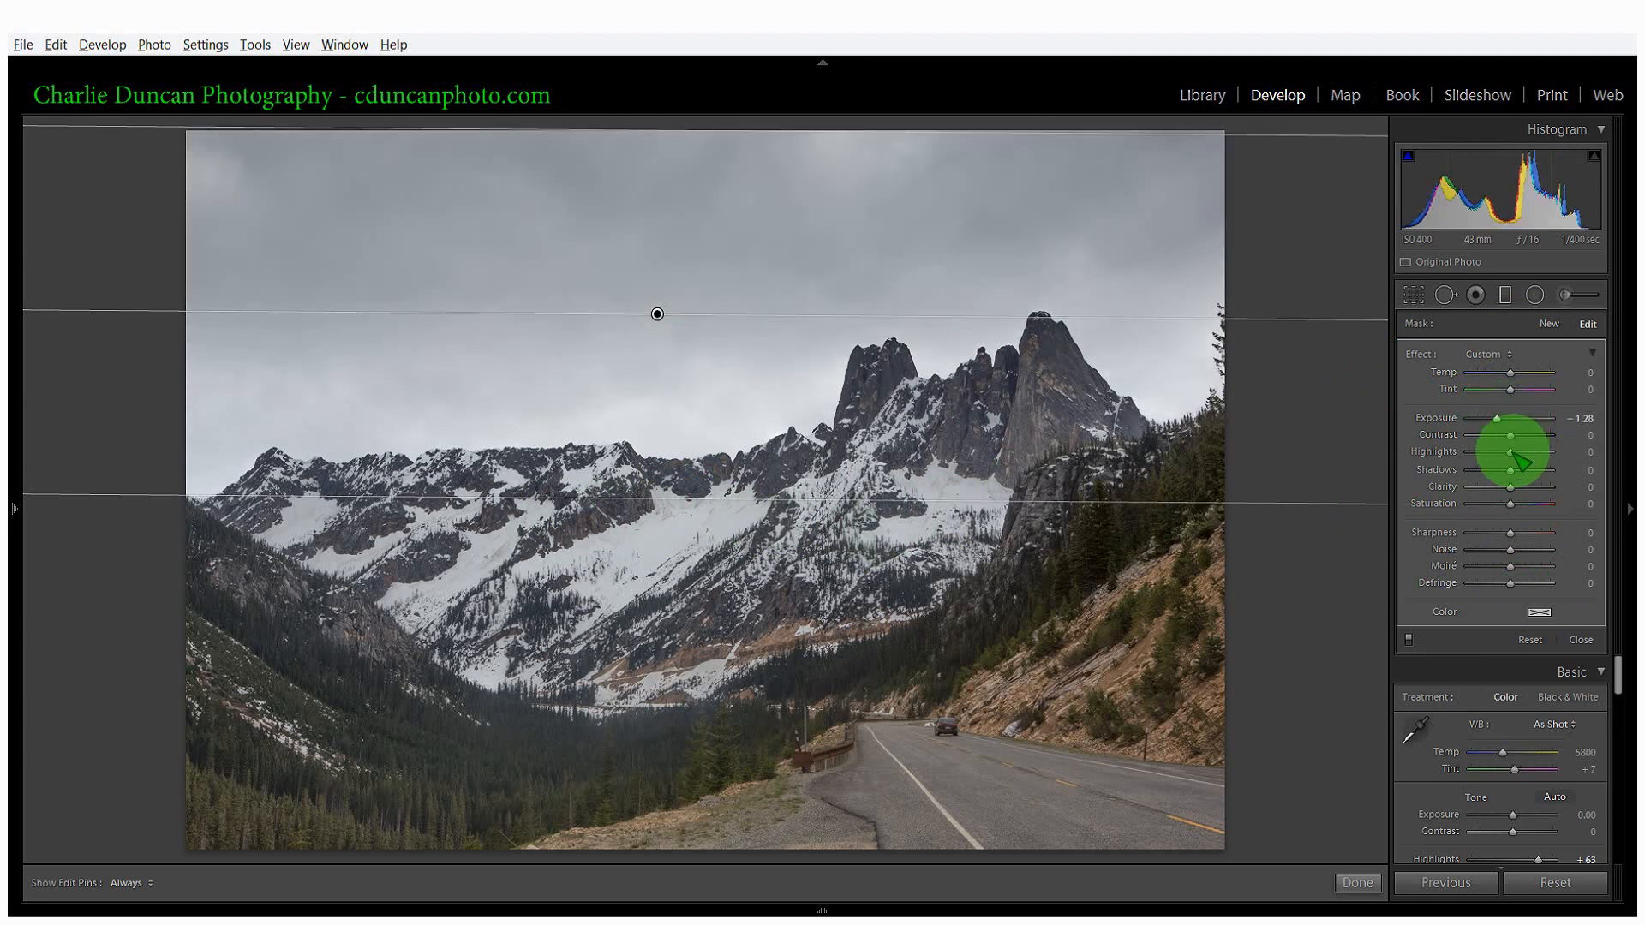
Set the graduated filter's Highlights to −13, extend its lower edge toward the valley, and tilt it to follow the slope of the terrain
drag(1510, 452, 1499, 449)
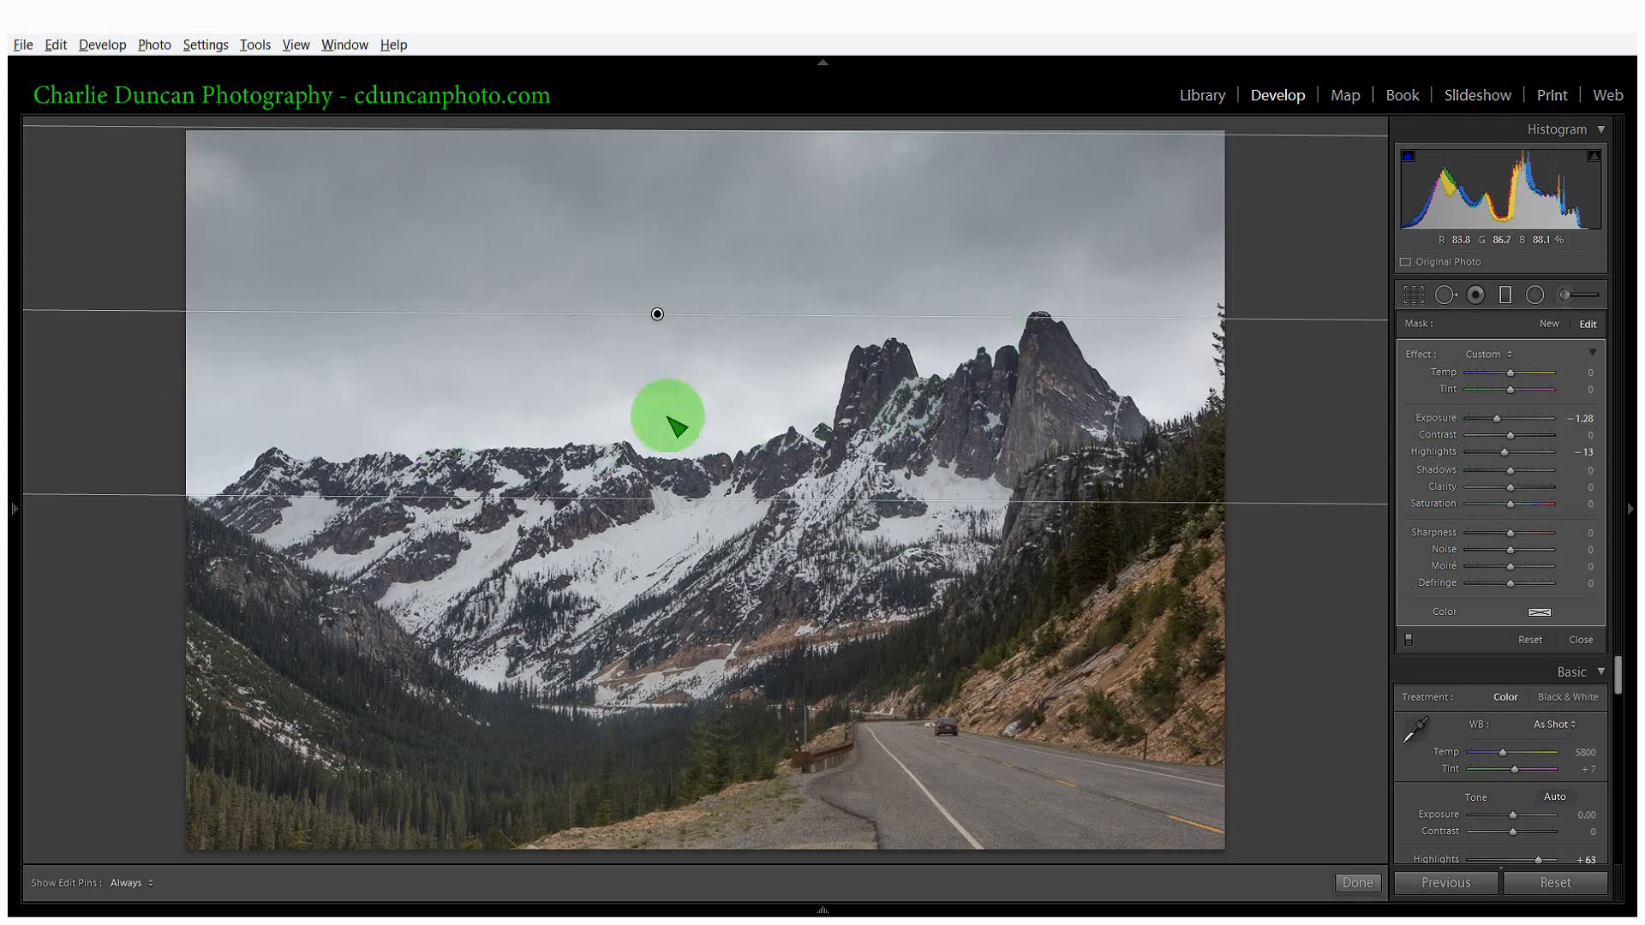
drag(670, 509, 665, 722)
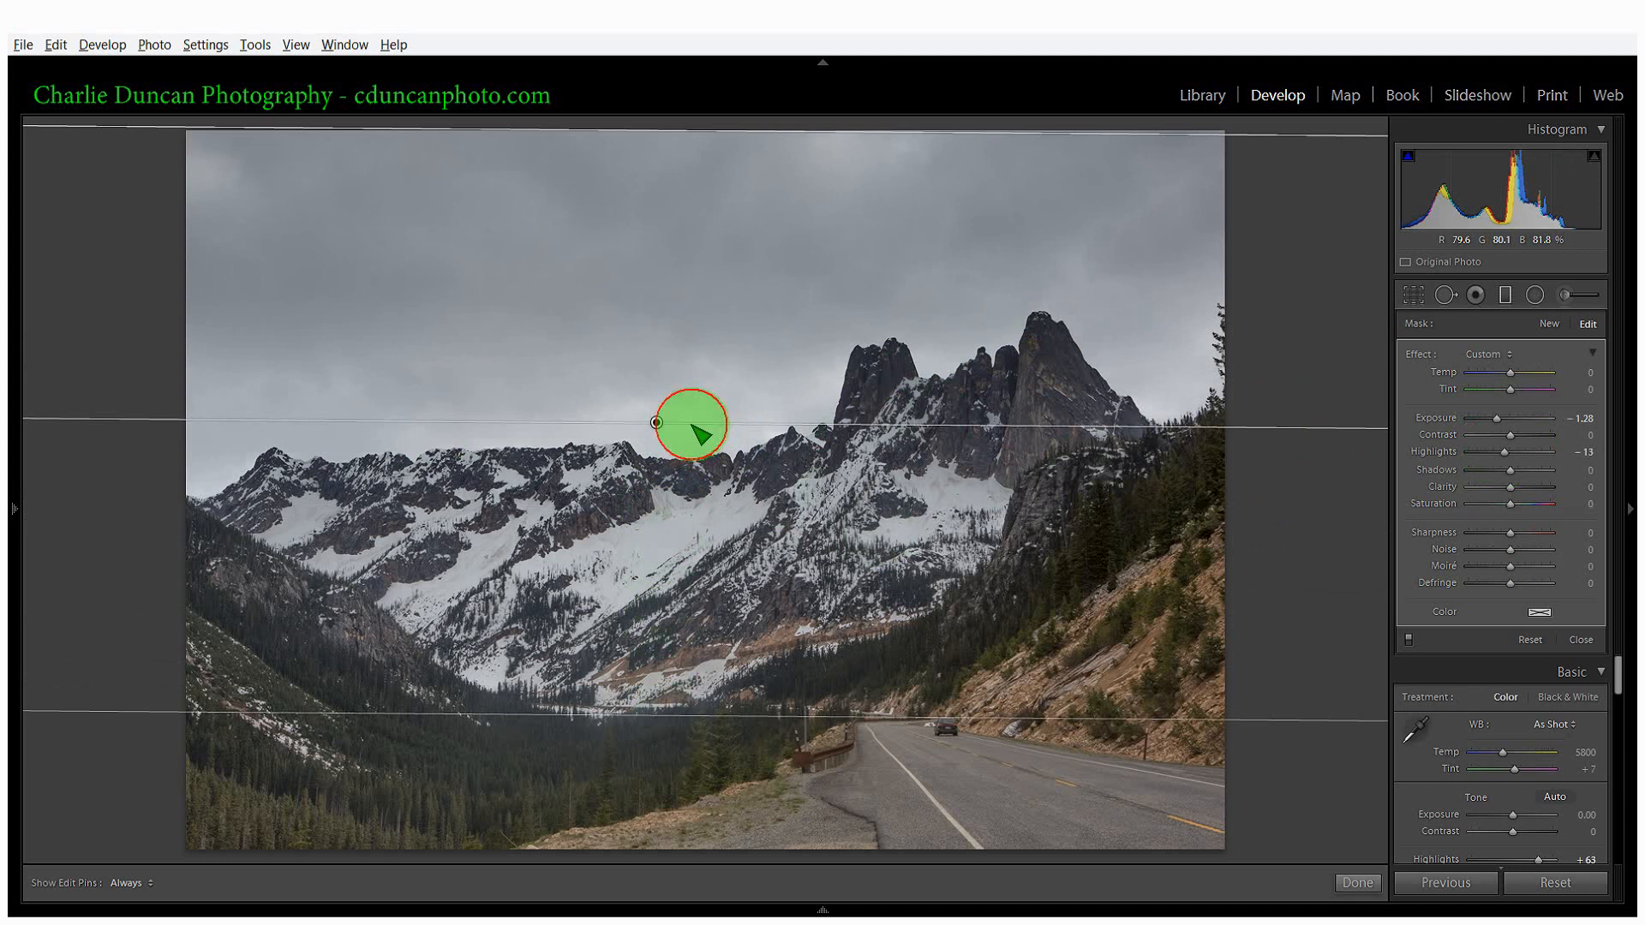
mouse_move(701, 435)
mouse_down()
mouse_move(683, 415)
mouse_move(713, 428)
mouse_move(651, 403)
mouse_move(703, 351)
mouse_up()
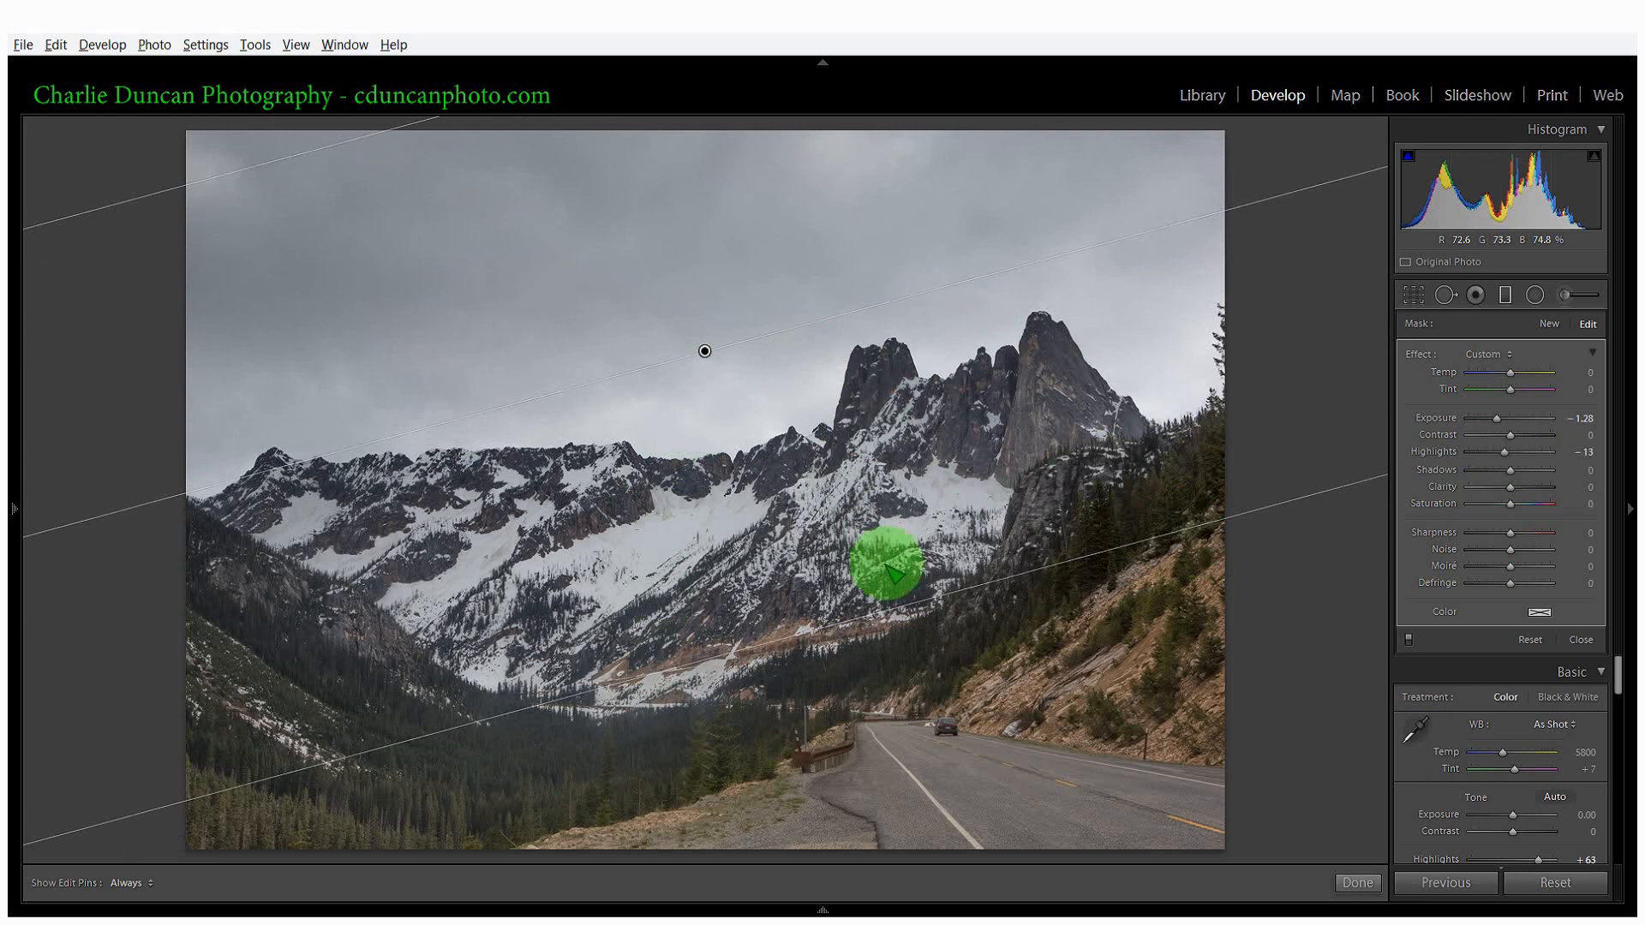
click(1359, 886)
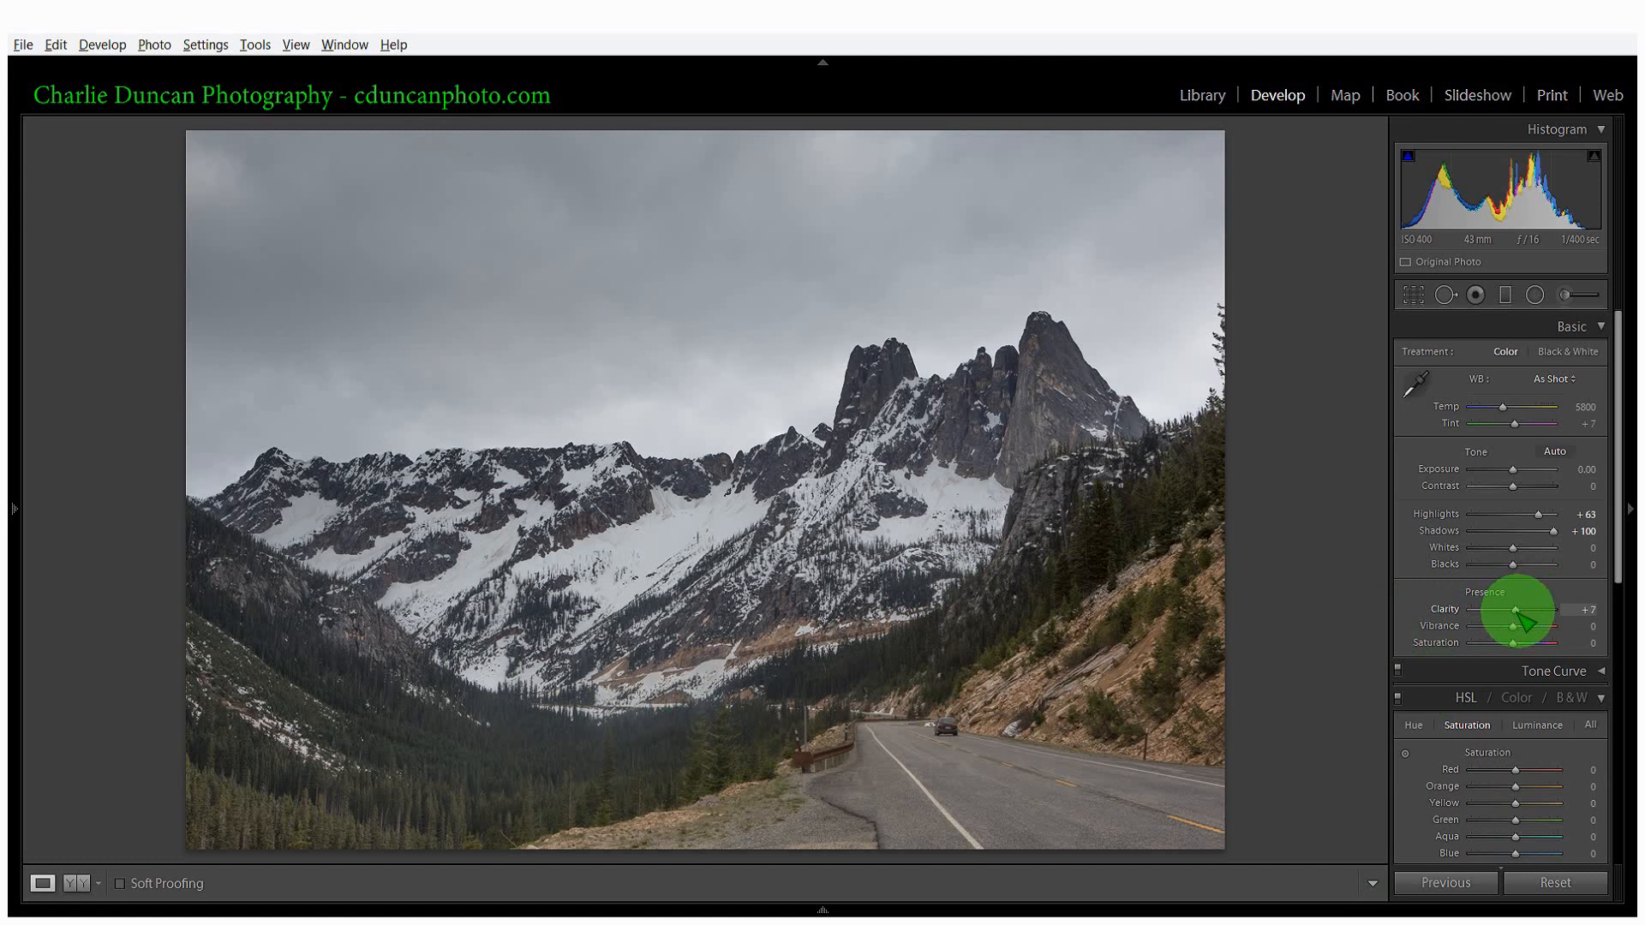
Set the photo's Clarity to +51 and Vibrance to +79
drag(1523, 614, 1554, 614)
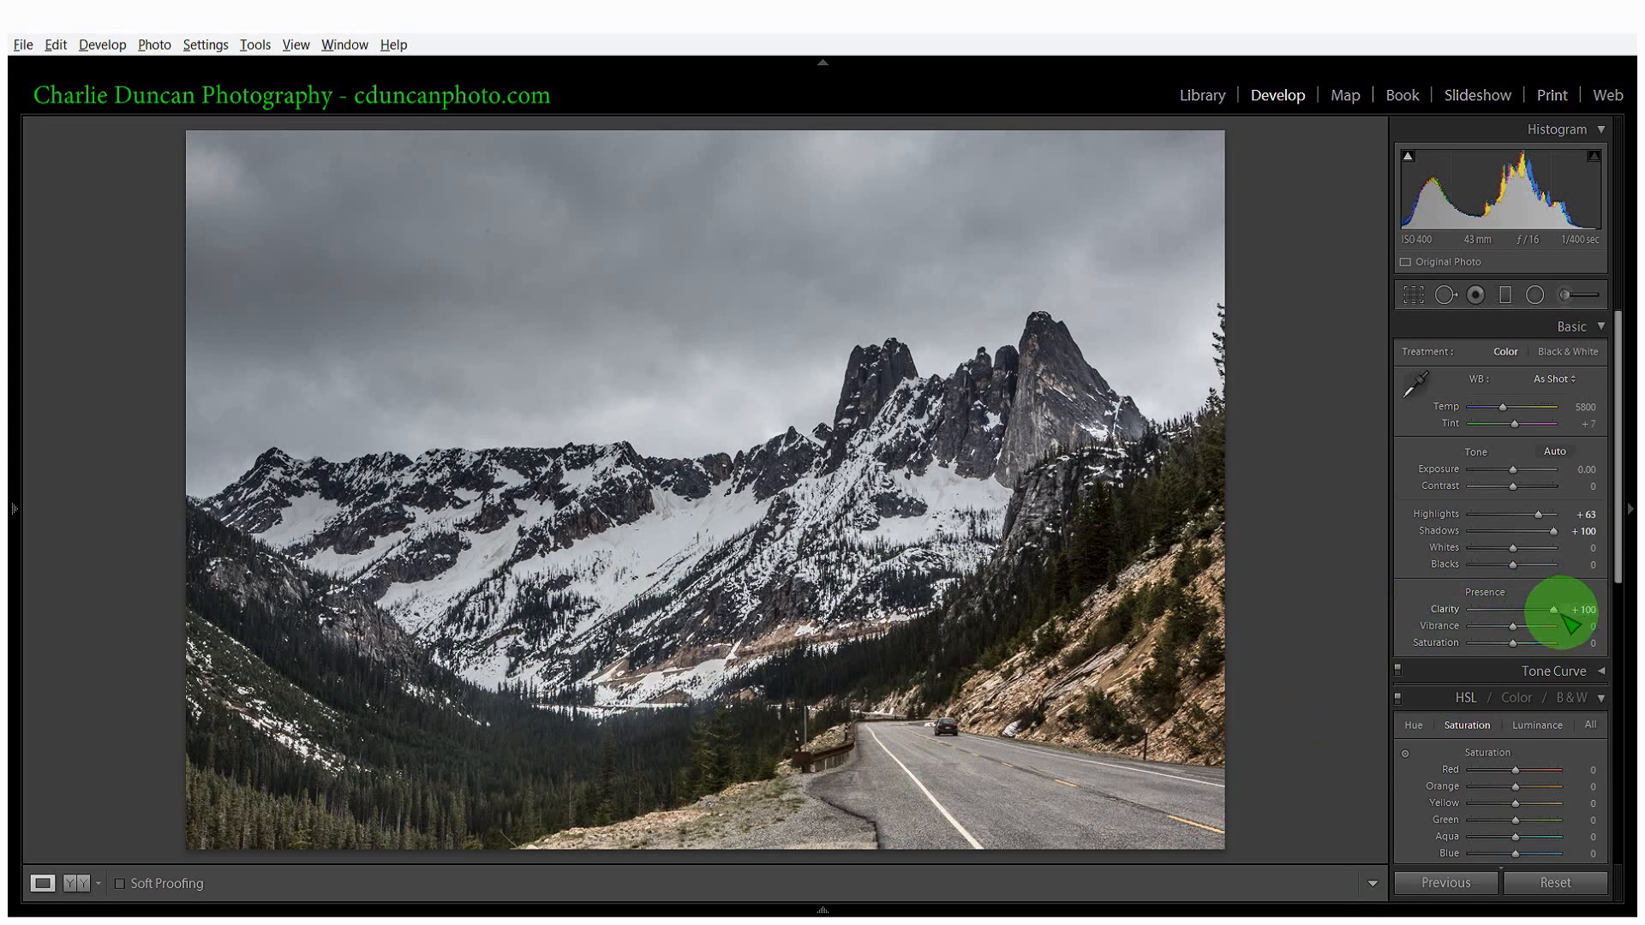
drag(1549, 611, 1530, 615)
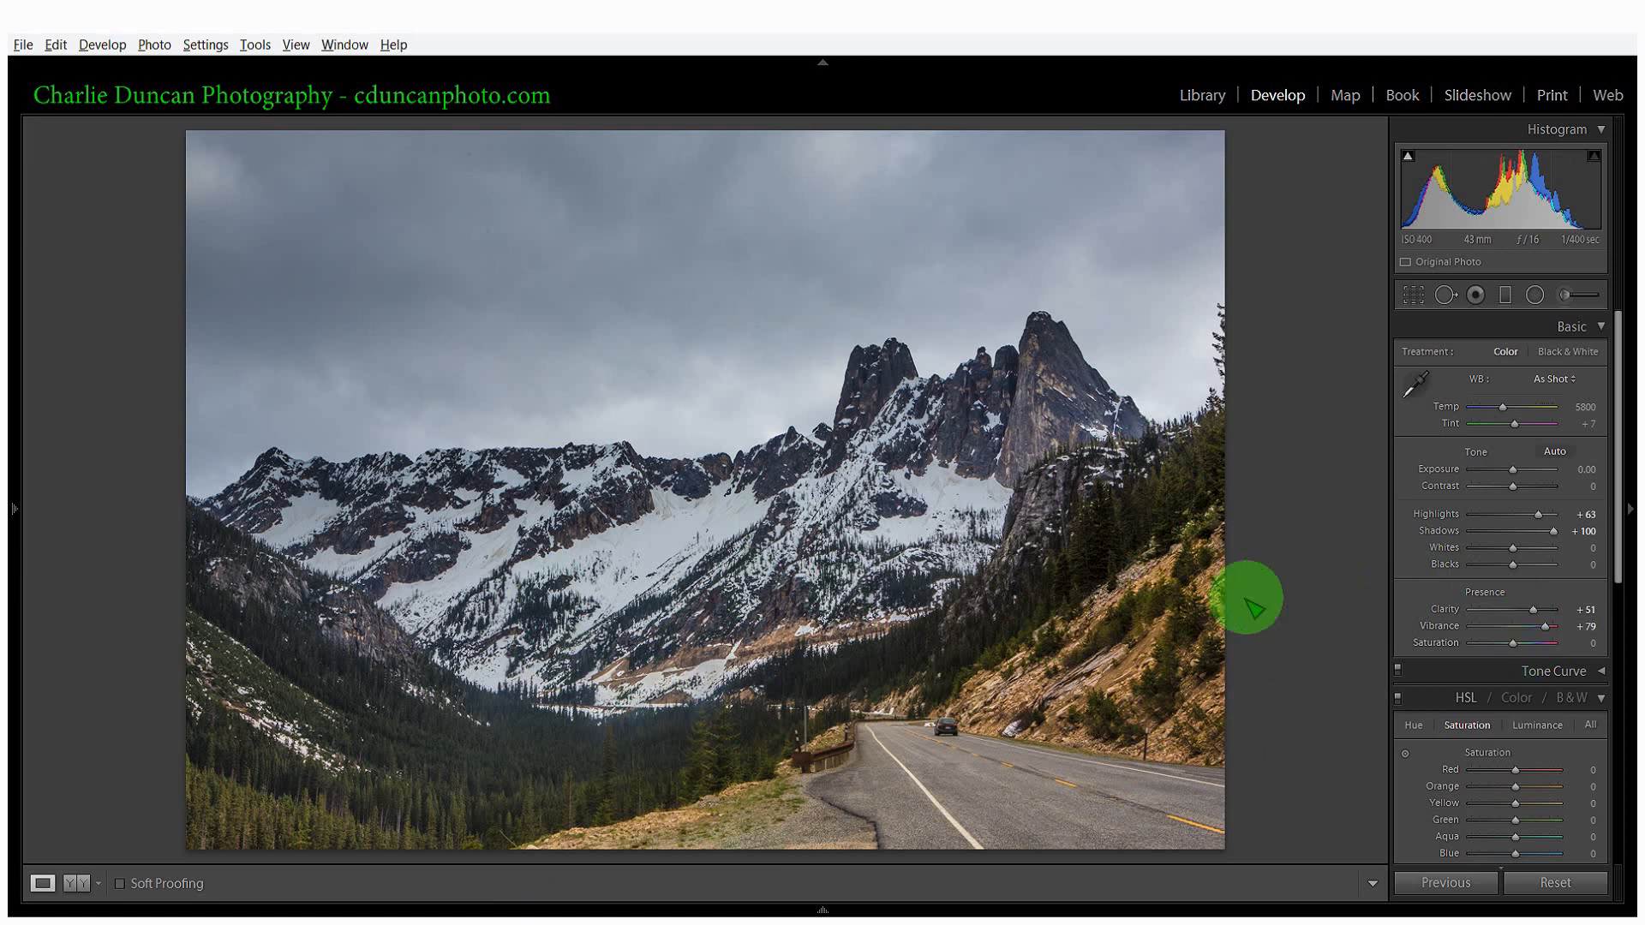
Set the HSL saturation to Orange −59, Yellow −24 and Green +100, checking the rocky roadside slope up close
scroll(1547, 628, down, 3)
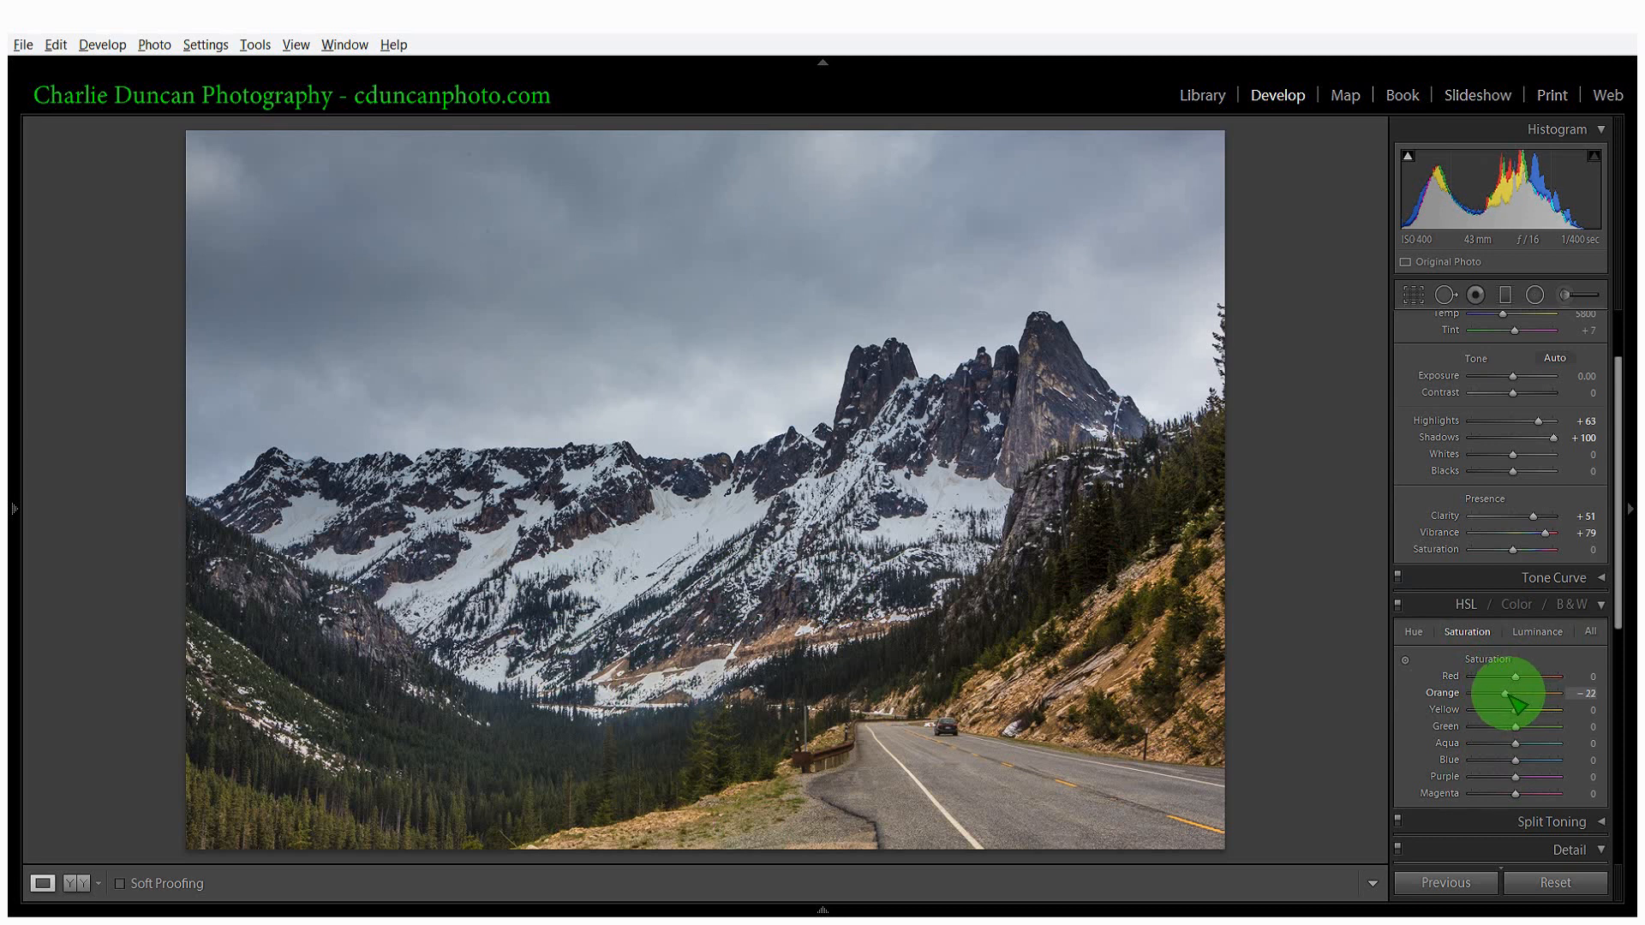
drag(1486, 696, 1475, 696)
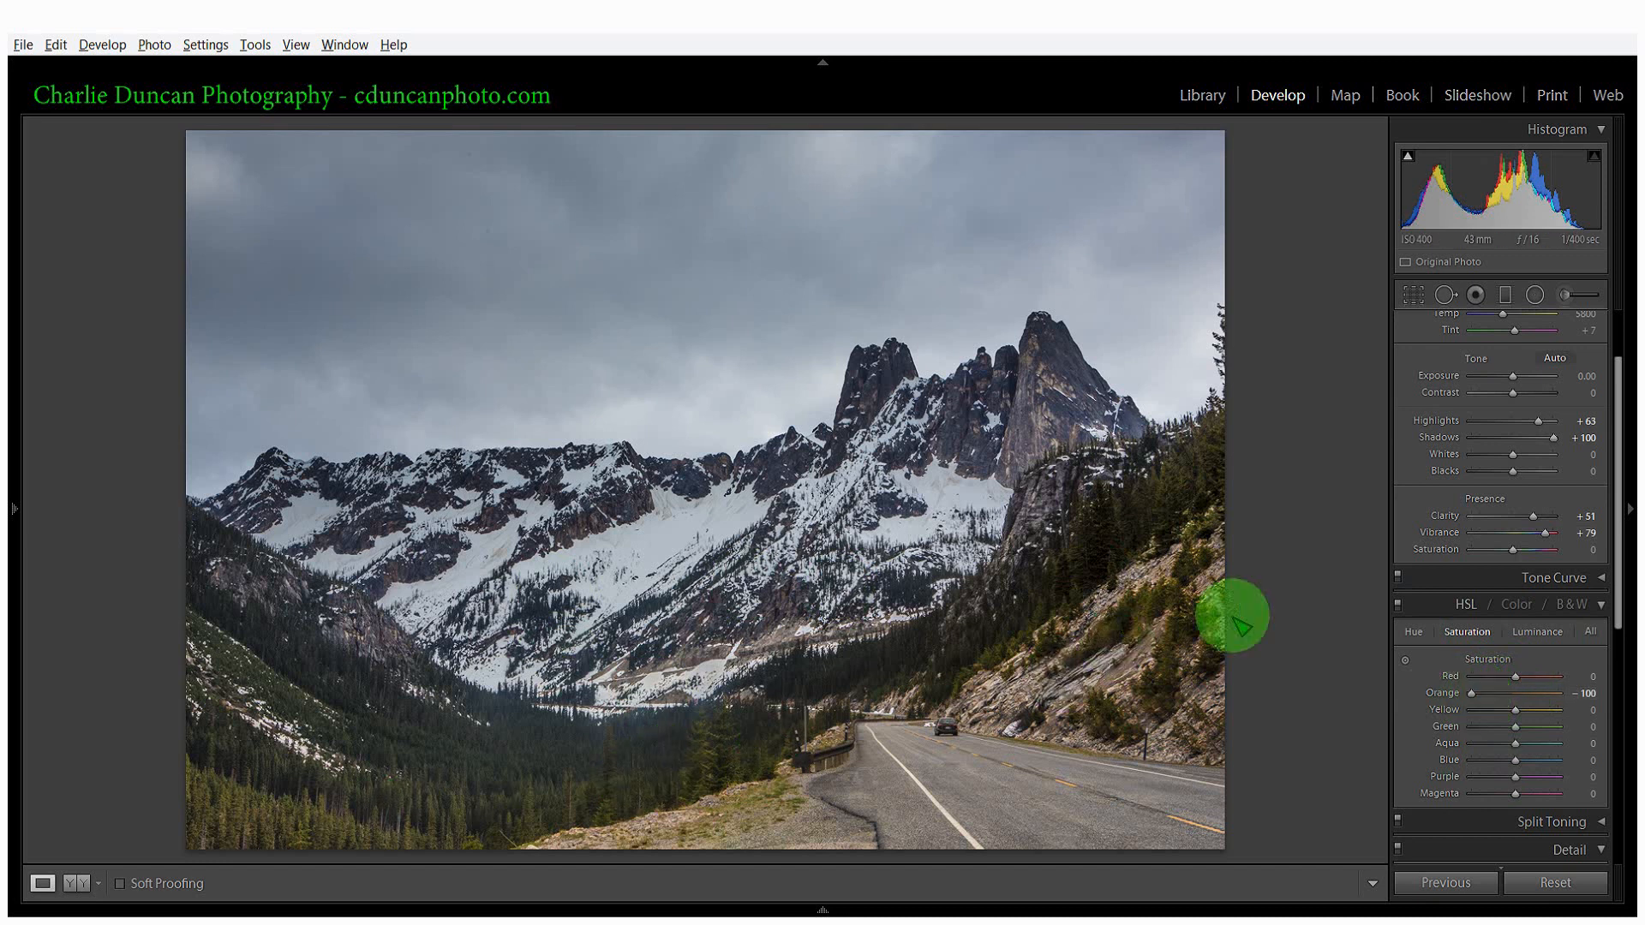
click(1212, 593)
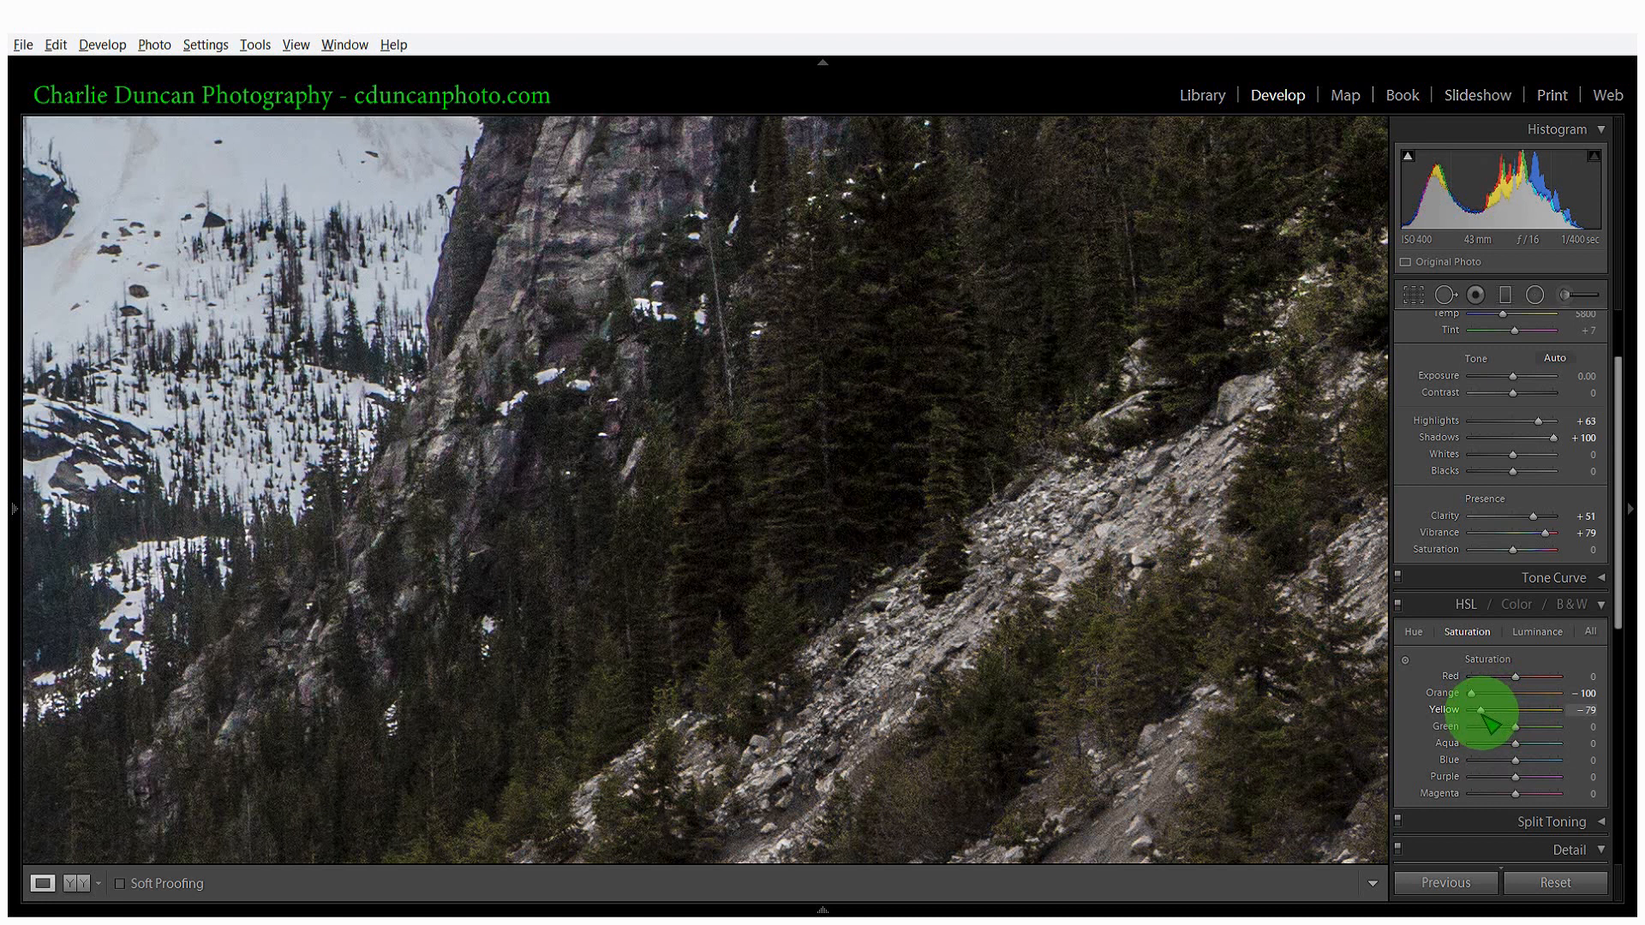
click(901, 580)
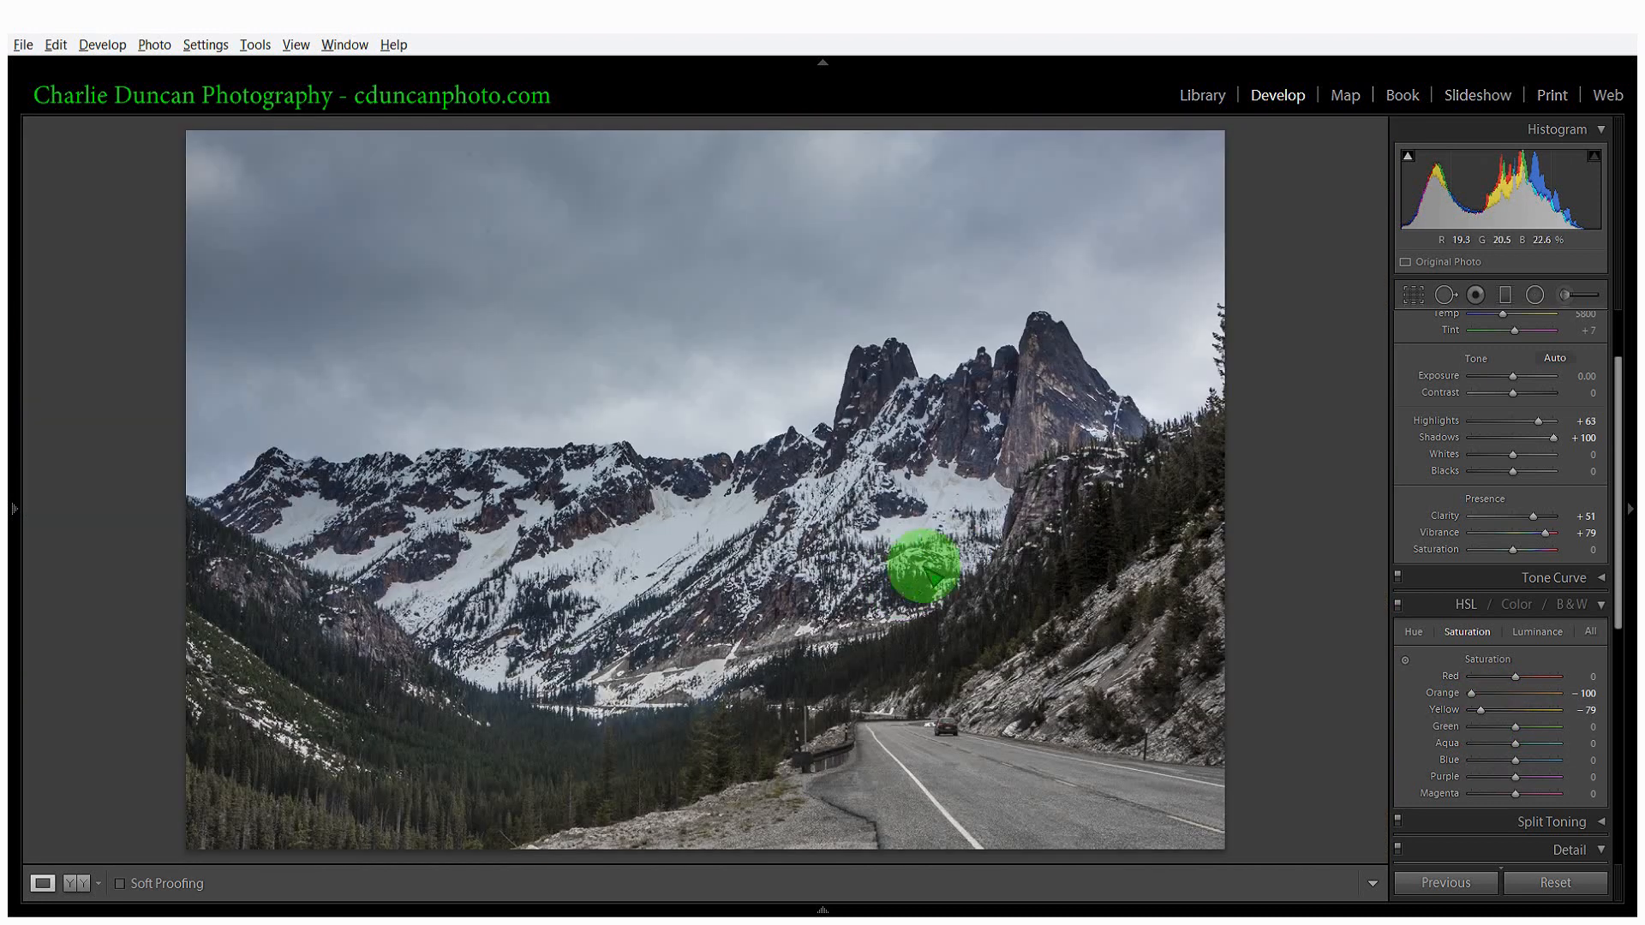
double_click(1481, 712)
click(1477, 710)
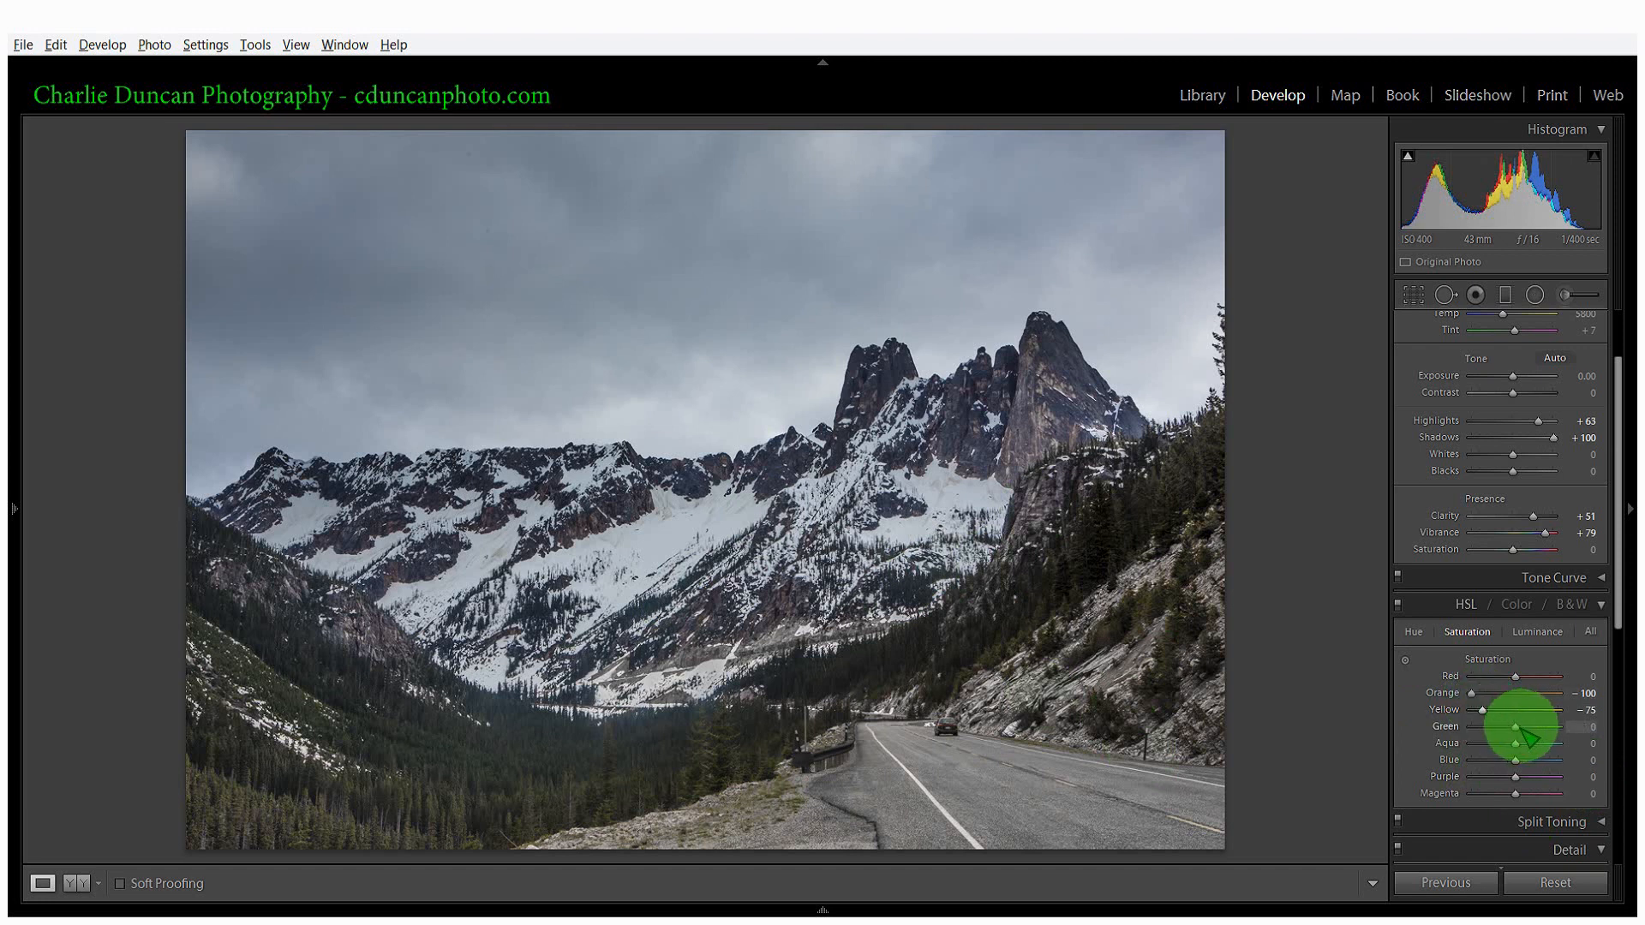
drag(1522, 730, 1547, 731)
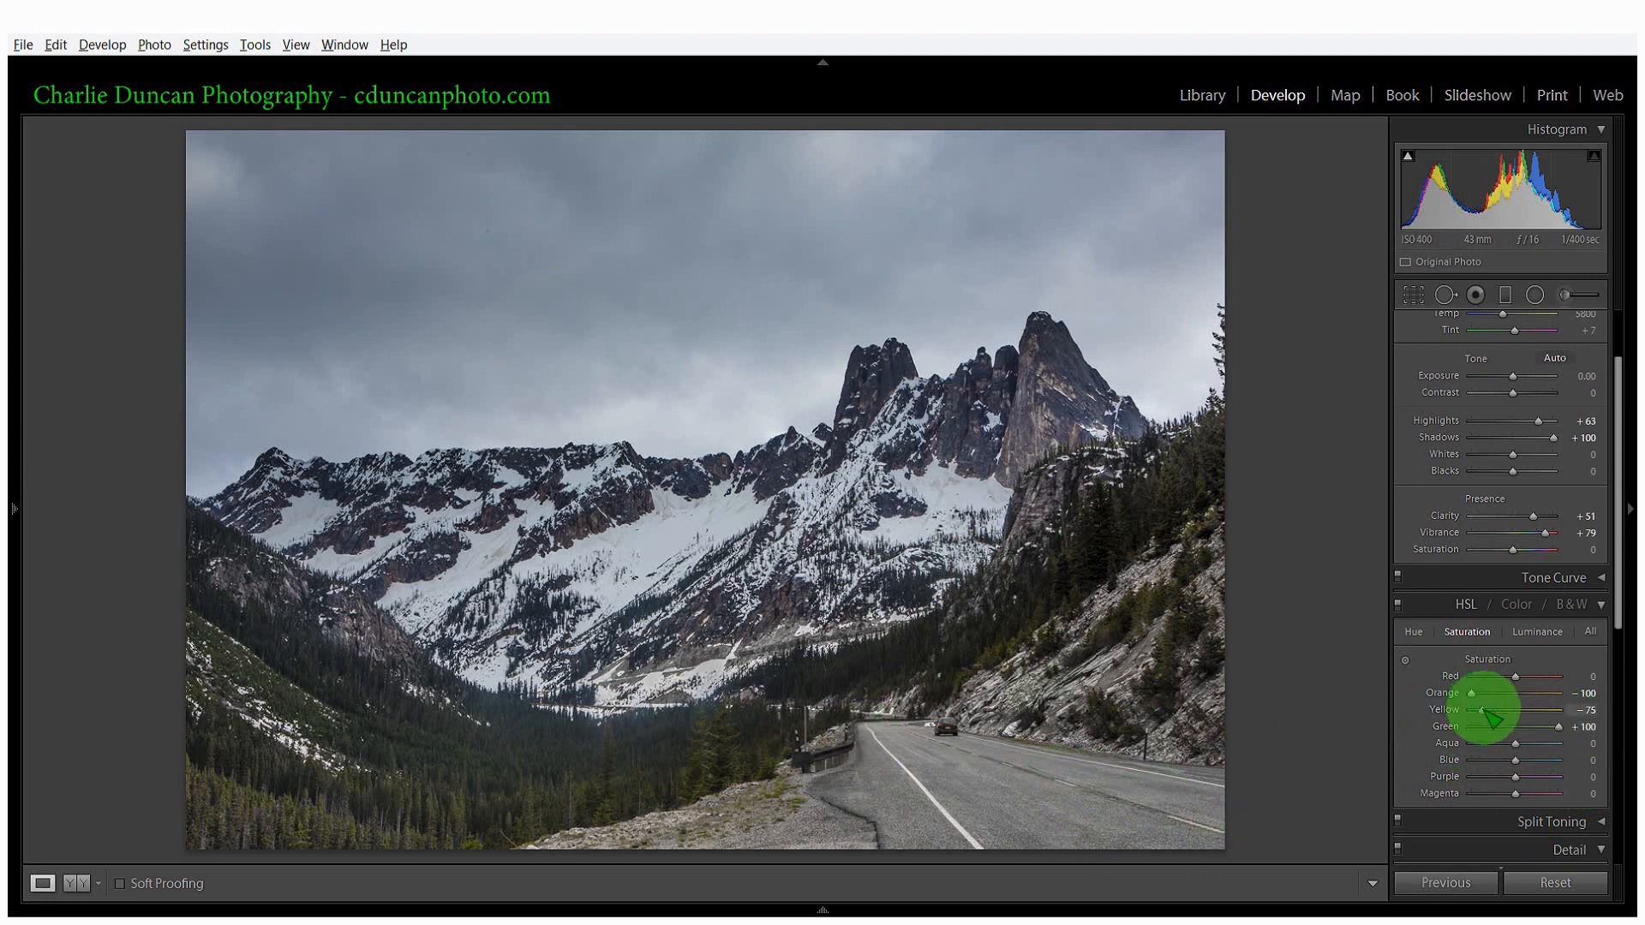
drag(1482, 711, 1494, 712)
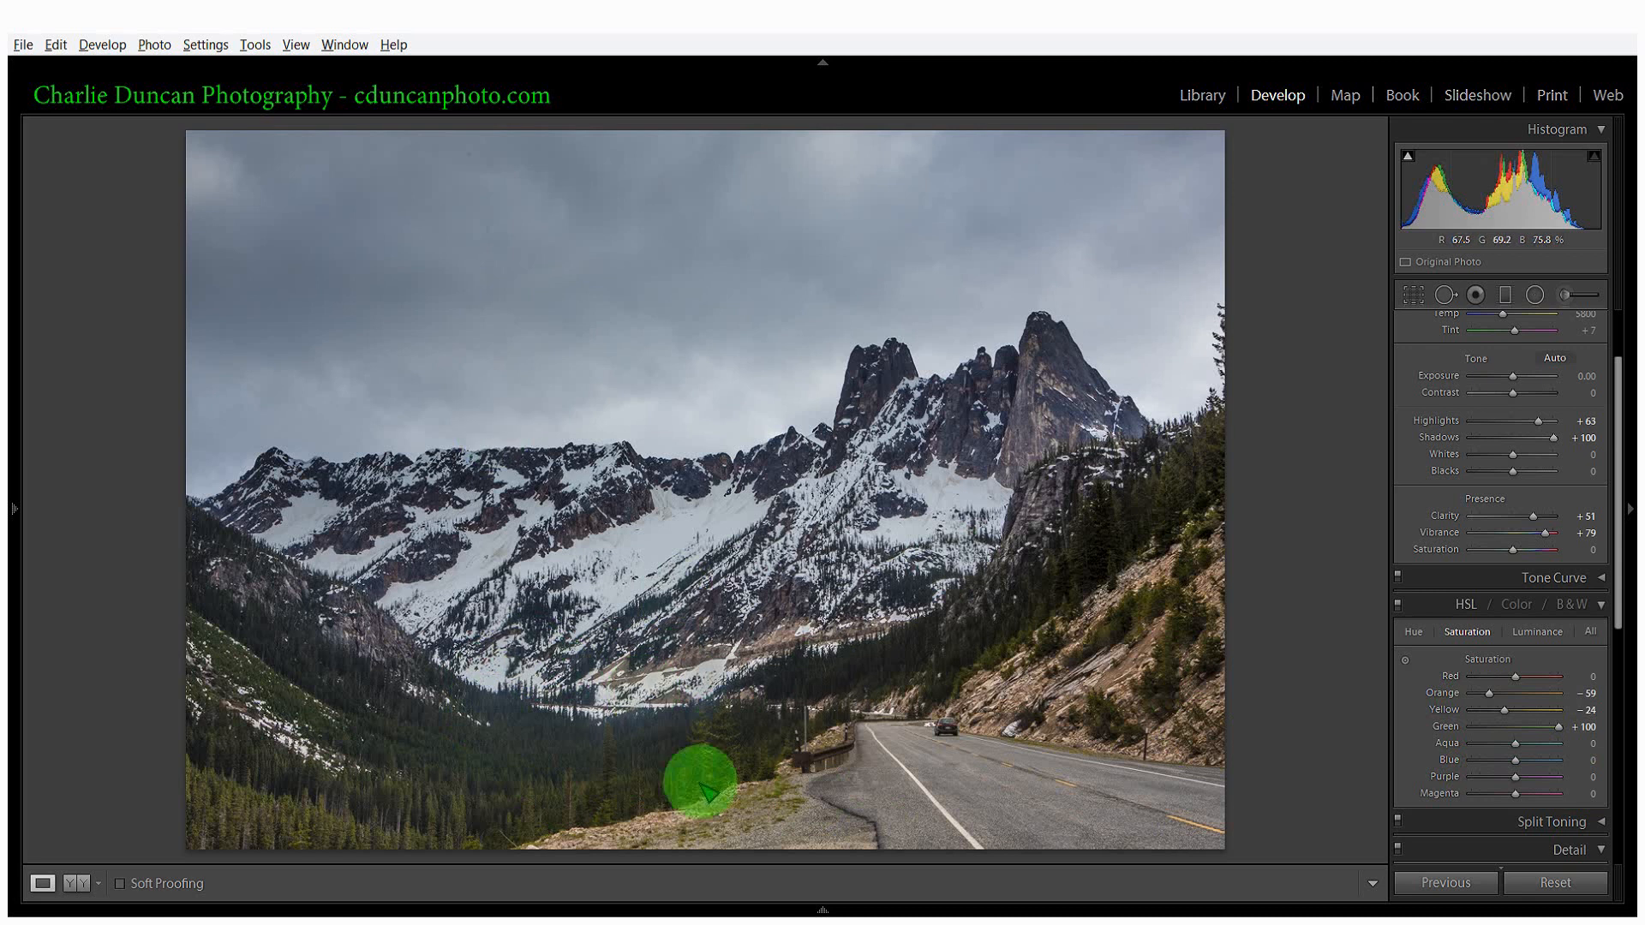
Paint the valley forest and the wooded slope beside the peak with a Burn (Darken) adjustment brush at Exposure −0.30 and Saturation 0
click(1566, 295)
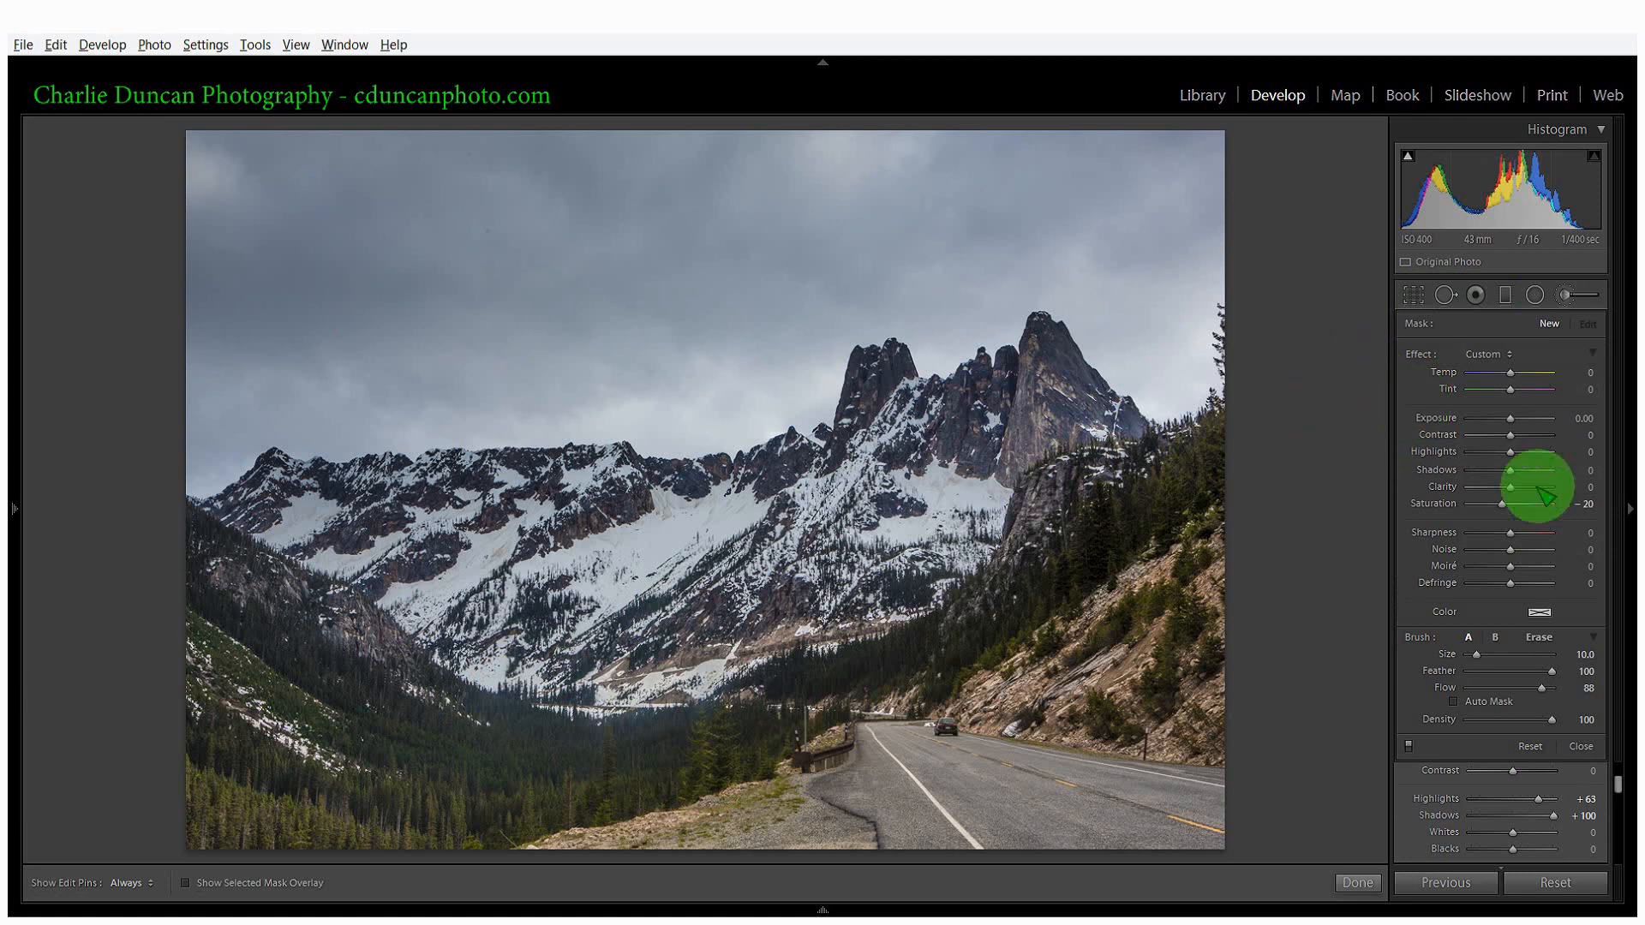
double_click(1502, 503)
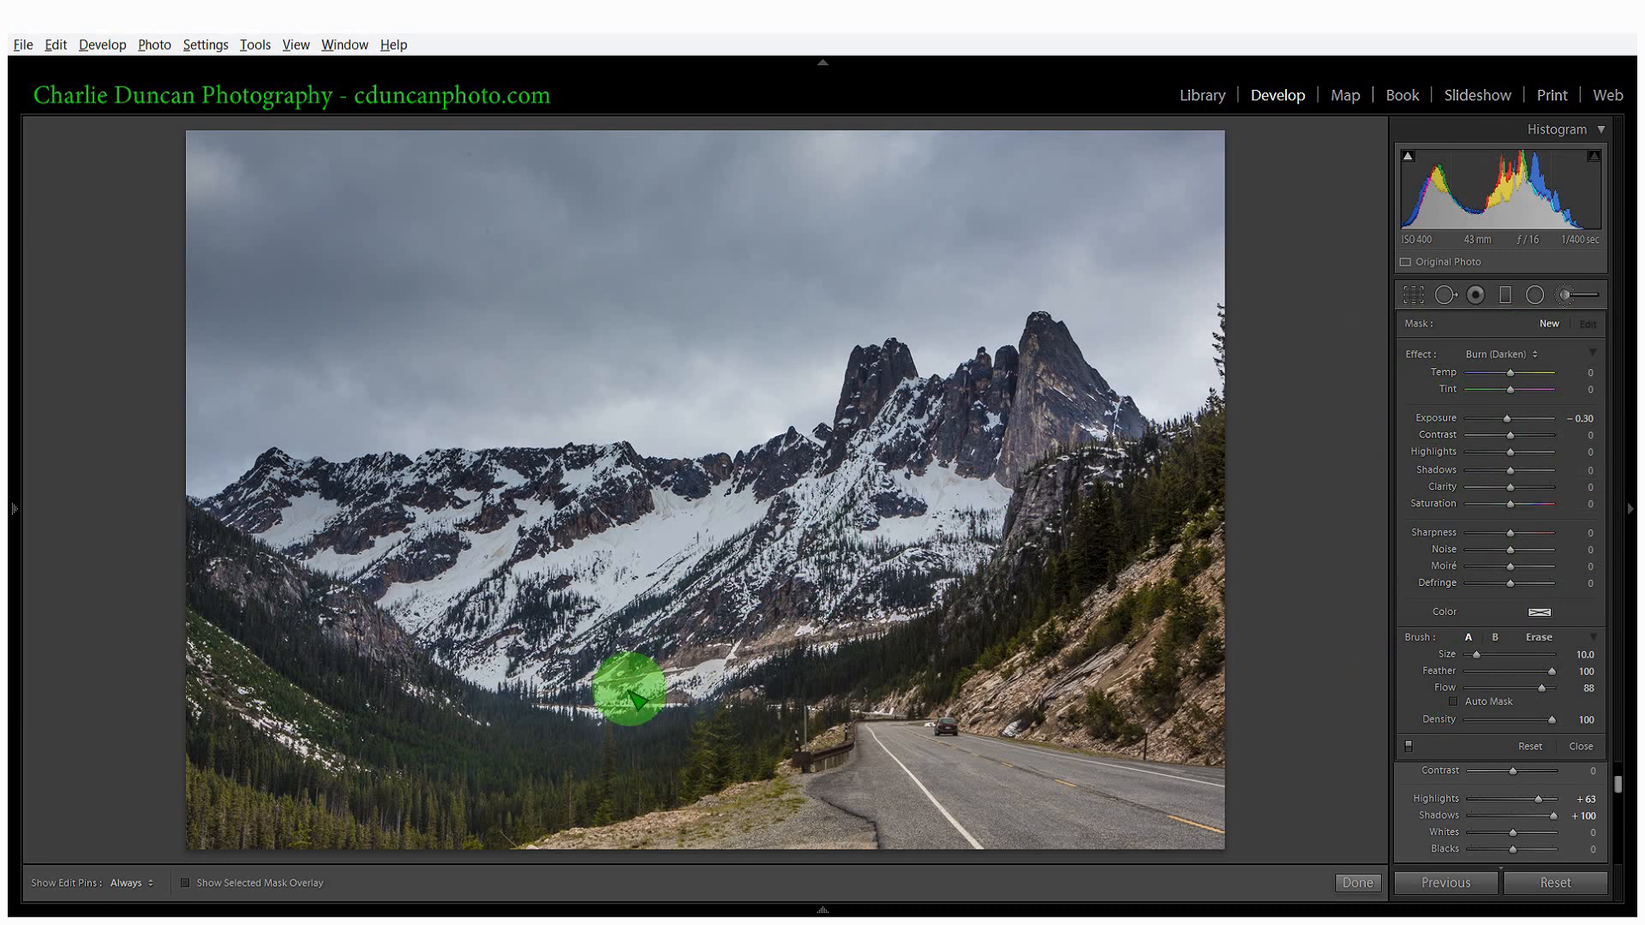
mouse_move(484, 711)
mouse_down()
mouse_move(577, 742)
mouse_move(475, 690)
mouse_move(676, 708)
mouse_move(579, 720)
mouse_move(695, 695)
mouse_move(653, 709)
mouse_move(532, 679)
mouse_move(646, 712)
mouse_move(557, 747)
mouse_up()
drag(1145, 447, 1131, 428)
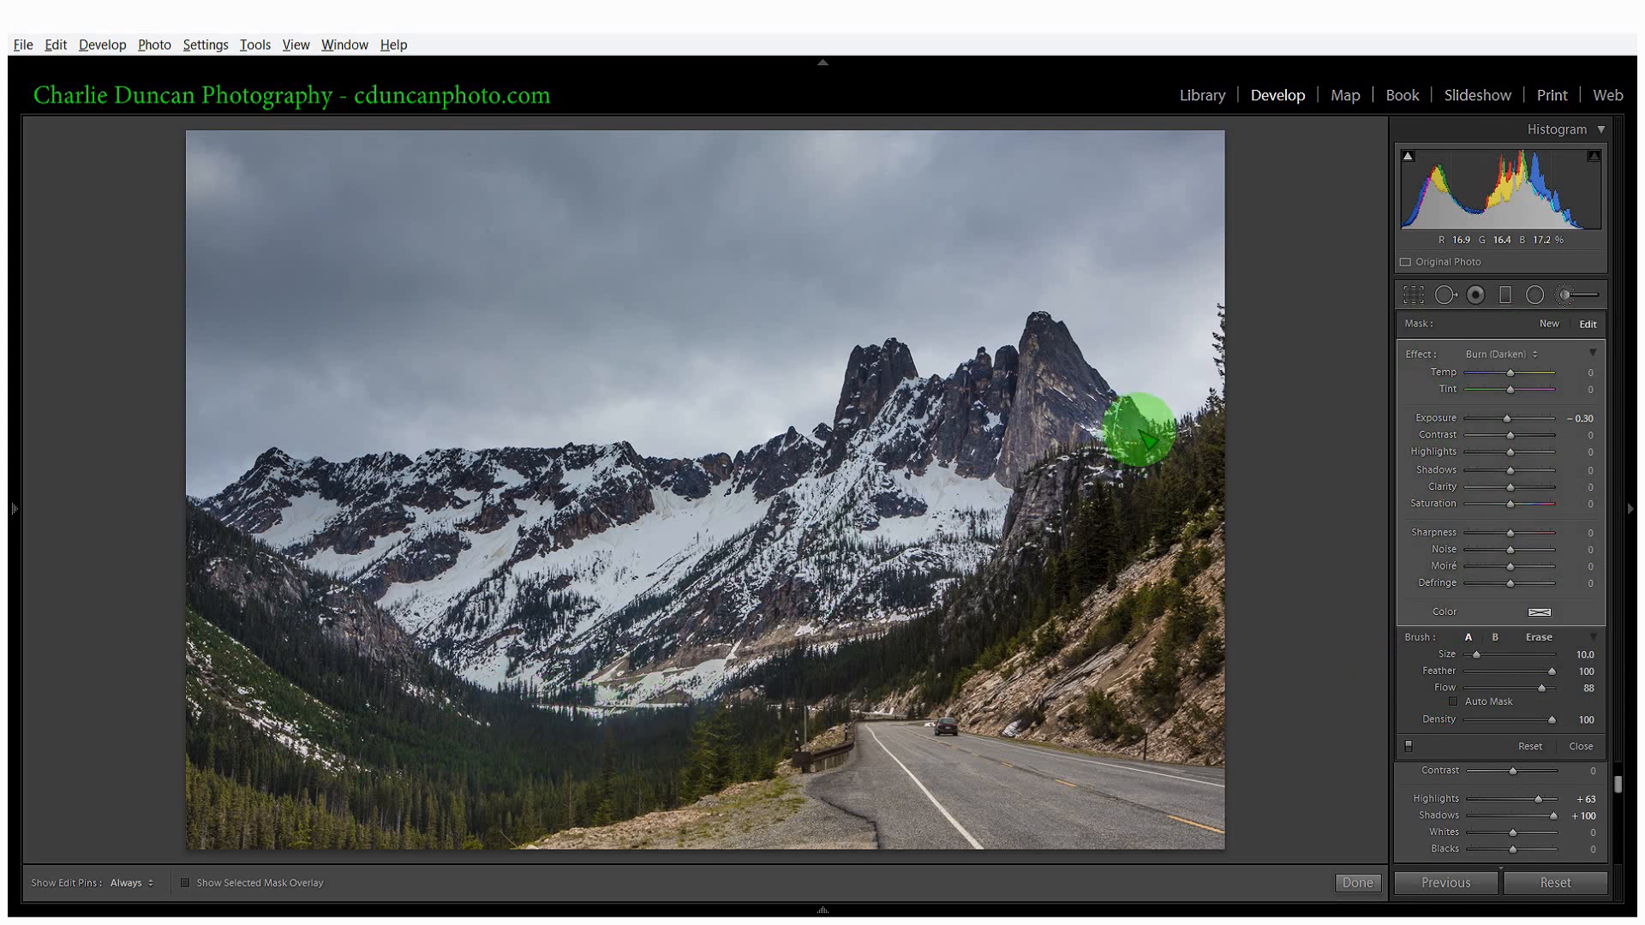
key(h)
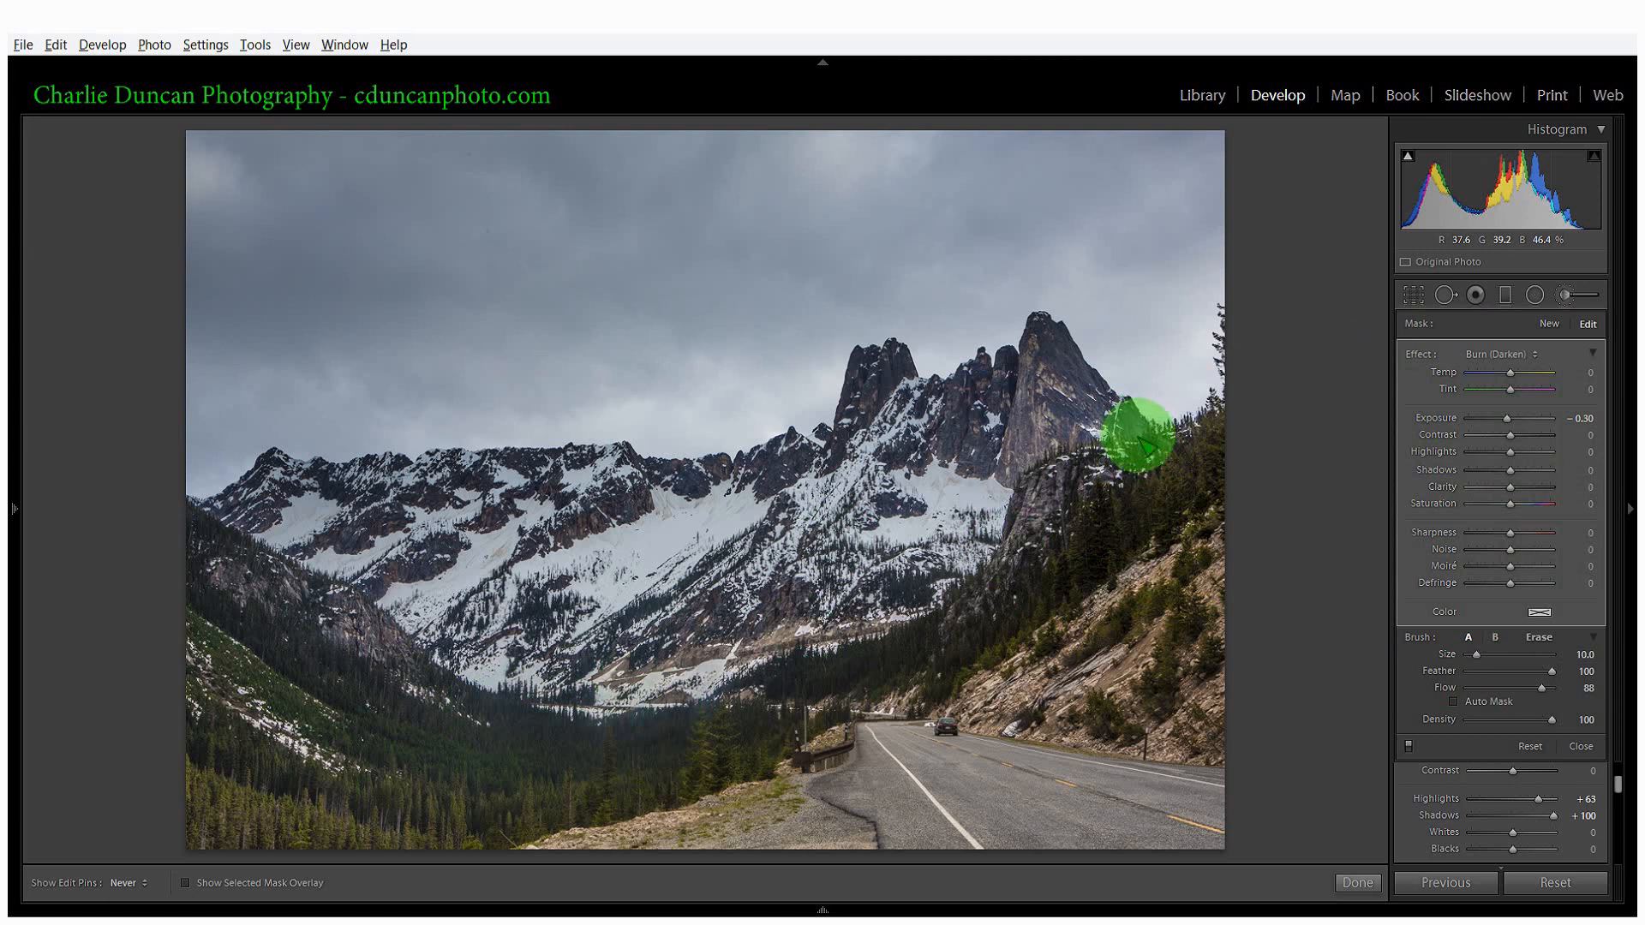
key(h)
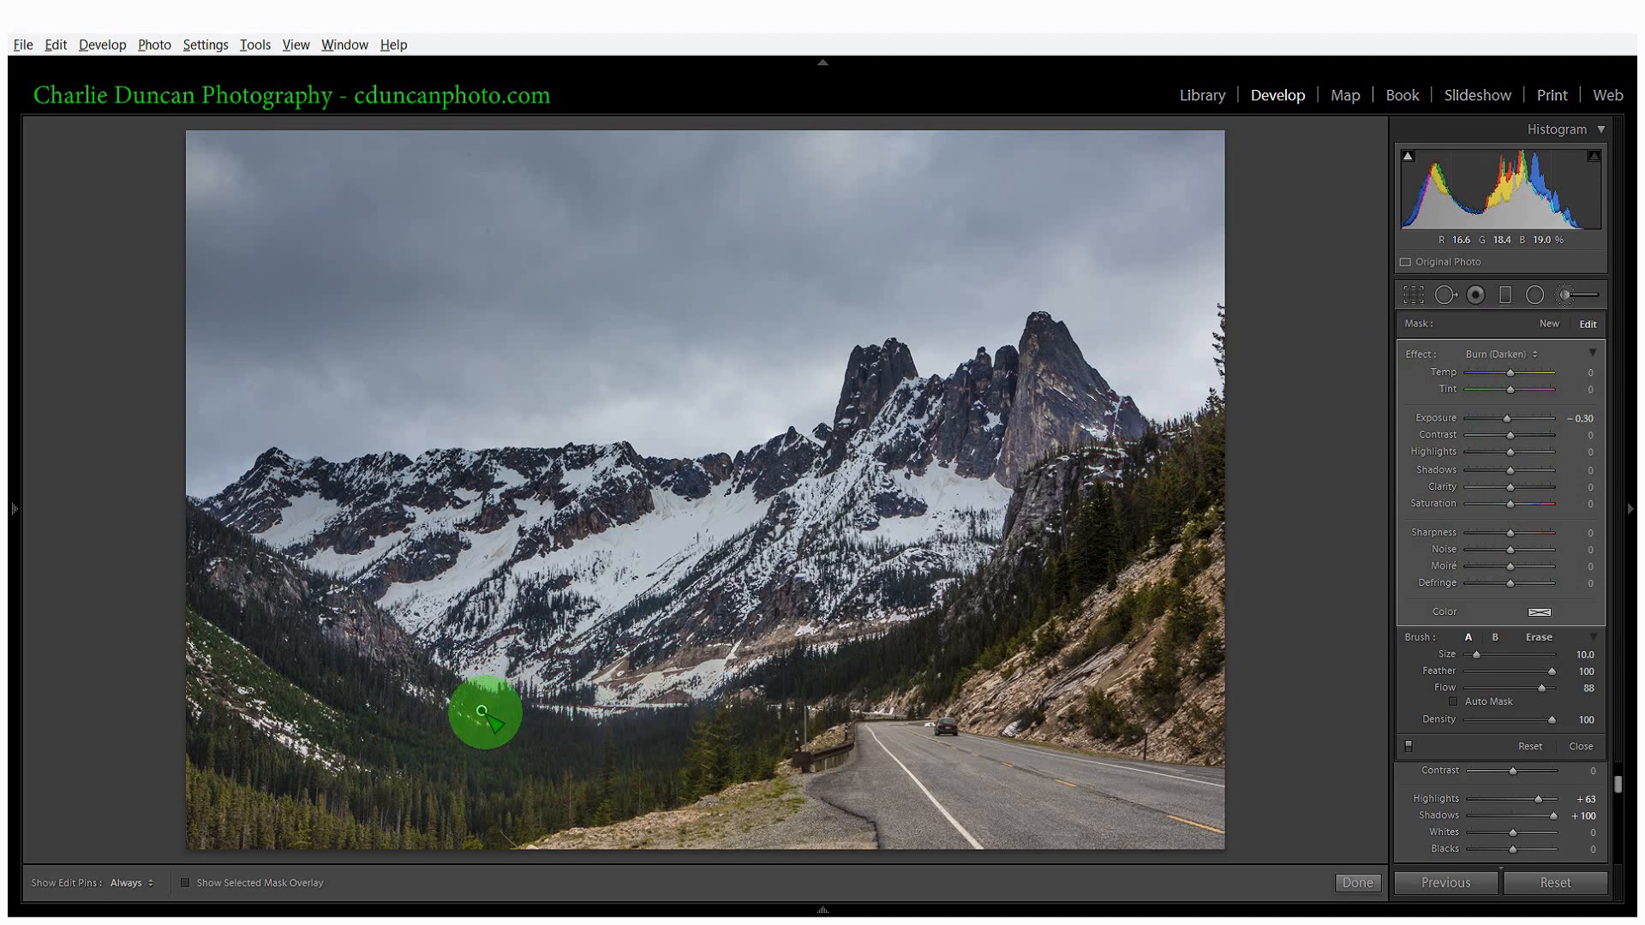
mouse_move(482, 712)
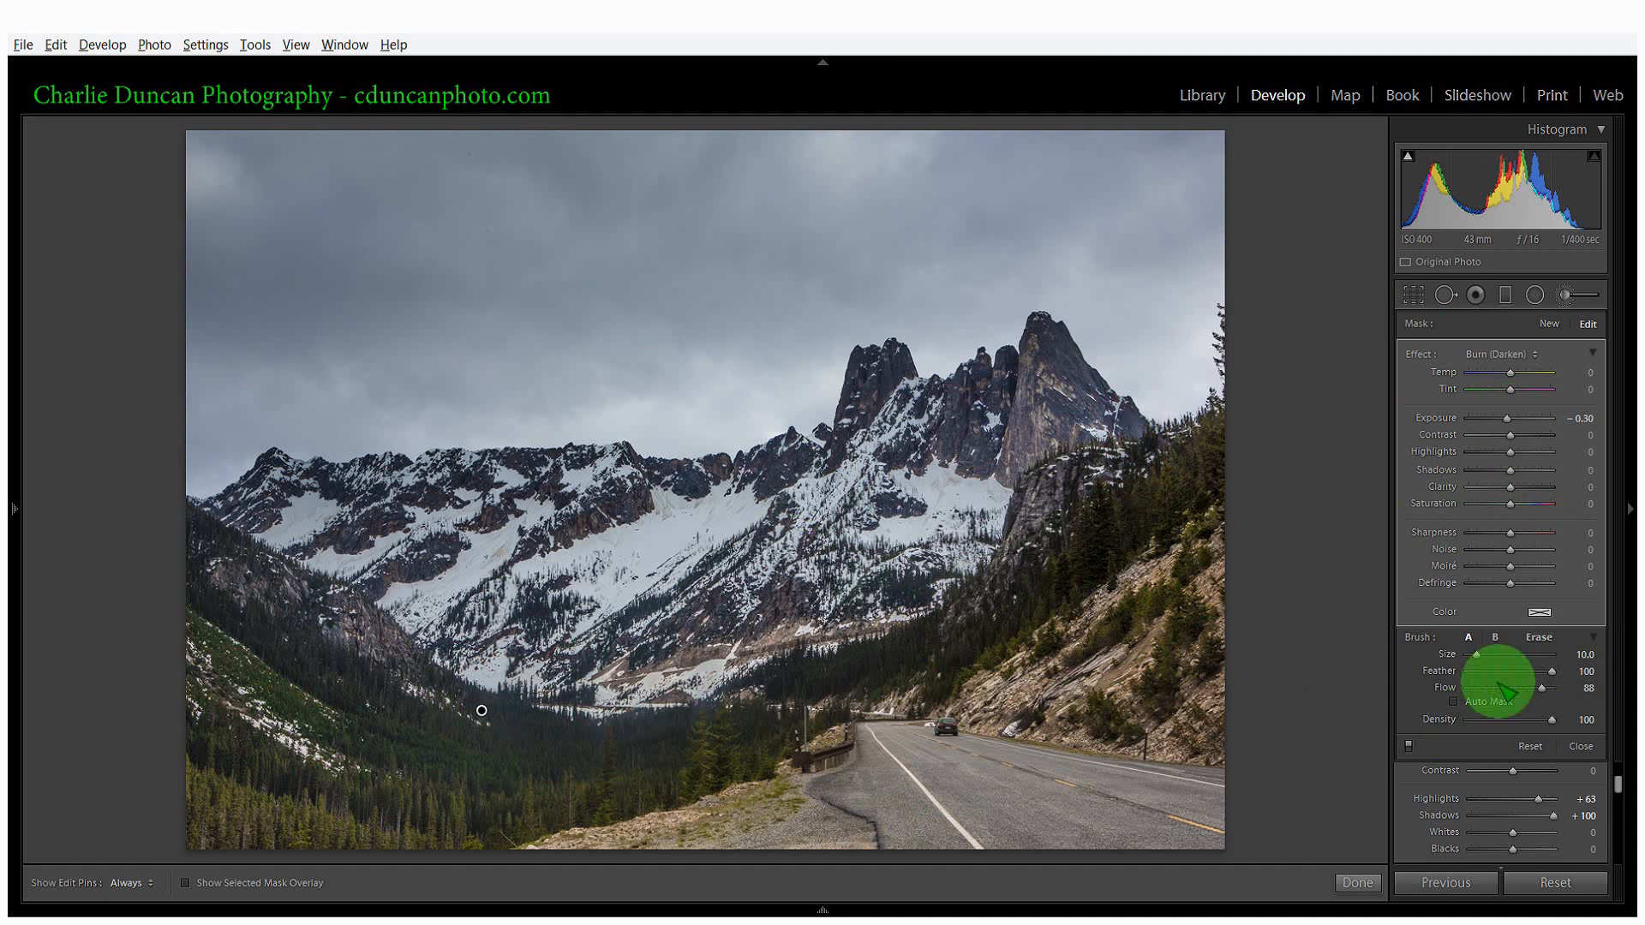
Start a new burn brush mask at Exposure −0.50 and paint over the wooded hillsides and the roadside foreground
click(1550, 327)
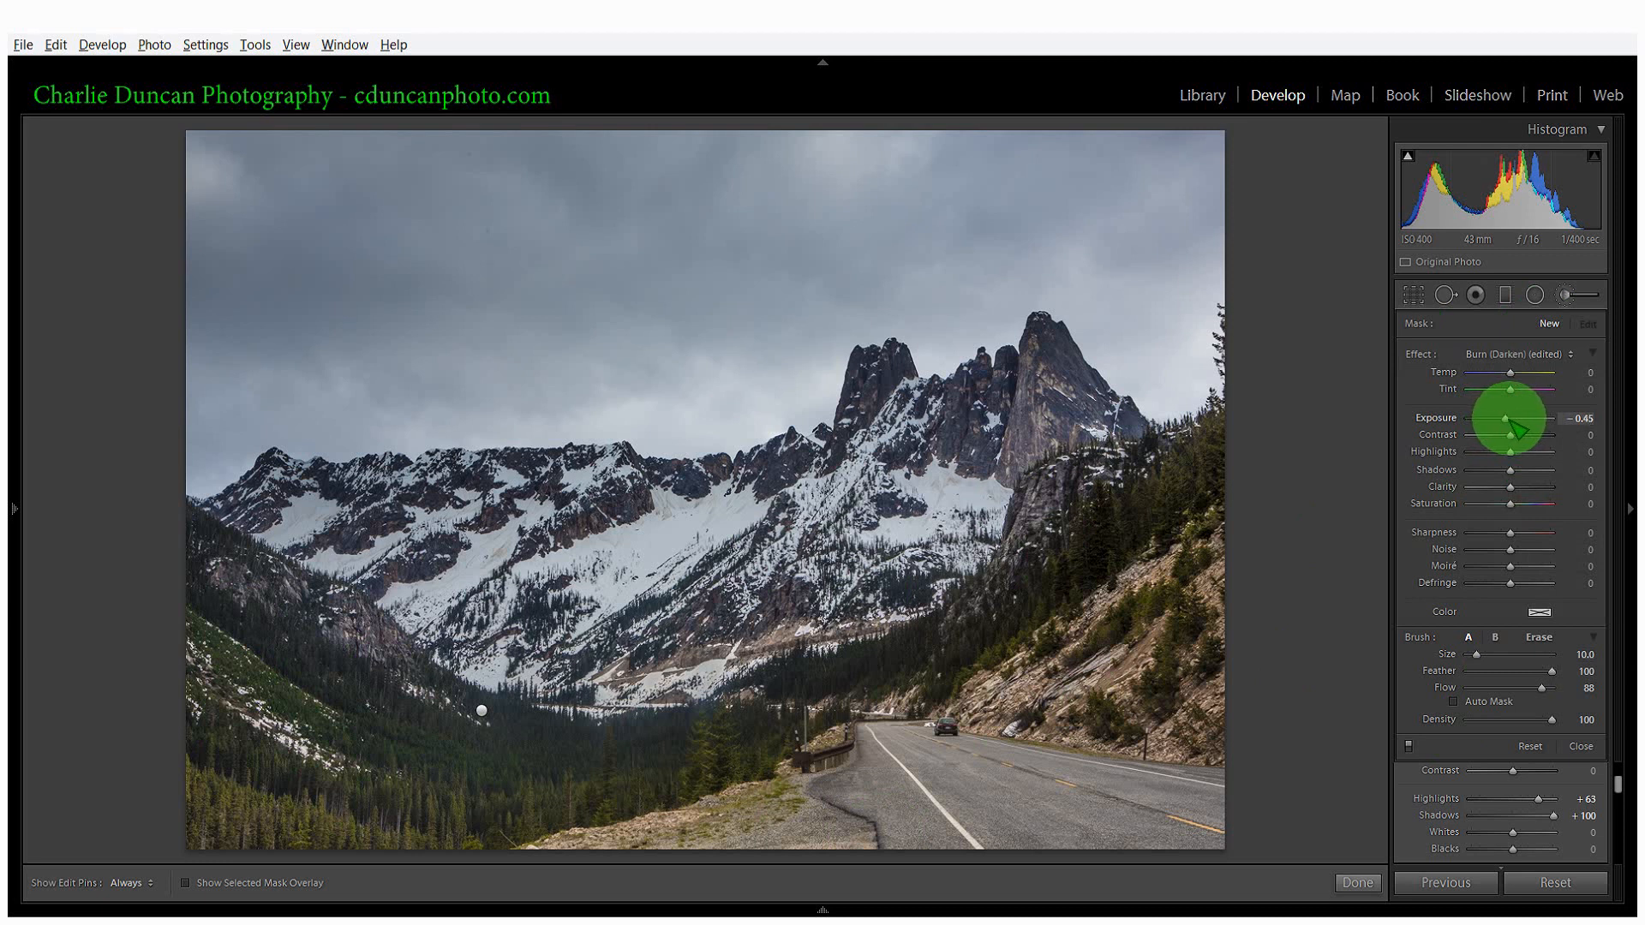
drag(1509, 420, 1508, 420)
click(1592, 420)
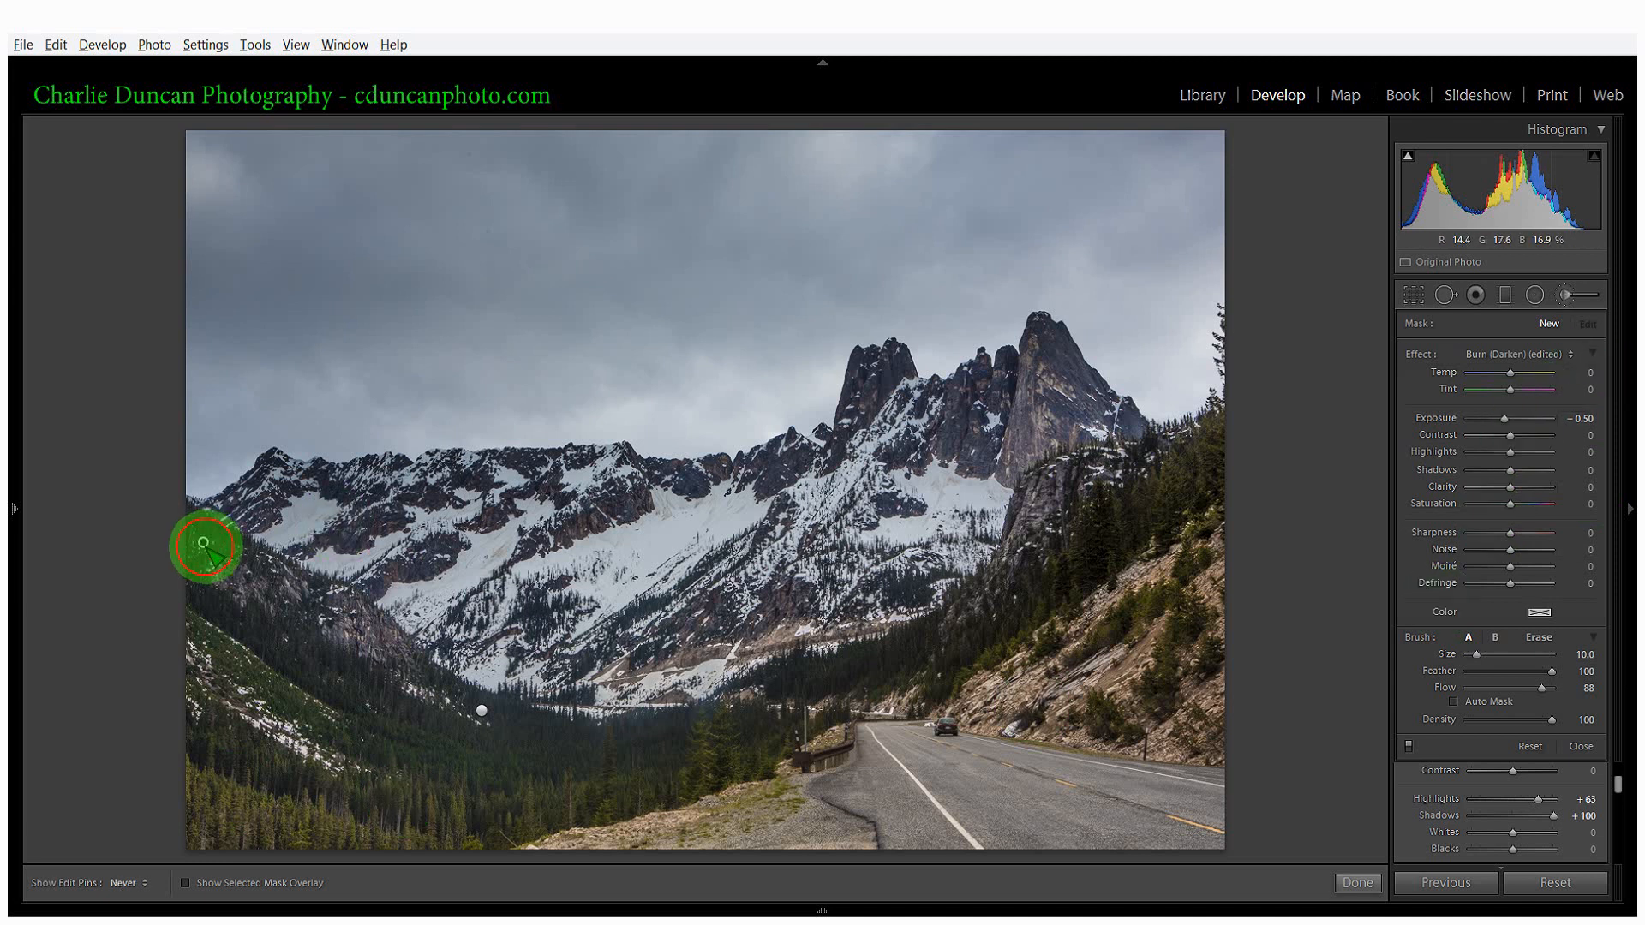
mouse_move(206, 547)
mouse_down()
mouse_move(402, 669)
mouse_move(220, 691)
mouse_move(366, 780)
mouse_move(181, 666)
mouse_move(187, 714)
mouse_move(258, 847)
mouse_move(148, 839)
mouse_move(473, 871)
mouse_move(579, 862)
mouse_move(341, 848)
mouse_move(751, 857)
mouse_move(556, 837)
mouse_move(844, 809)
mouse_move(714, 796)
mouse_move(621, 826)
mouse_move(833, 765)
mouse_move(886, 863)
mouse_move(869, 731)
mouse_move(999, 869)
mouse_move(959, 839)
mouse_move(1148, 897)
mouse_move(1016, 840)
mouse_move(1192, 884)
mouse_move(1170, 873)
mouse_move(1244, 822)
mouse_move(1153, 776)
mouse_move(1252, 805)
mouse_move(1178, 709)
mouse_move(1146, 687)
mouse_move(1111, 728)
mouse_move(1087, 728)
mouse_move(987, 706)
mouse_move(1038, 702)
mouse_move(1002, 685)
mouse_move(1045, 649)
mouse_move(1217, 579)
mouse_move(963, 646)
mouse_move(1094, 560)
mouse_move(1226, 426)
mouse_move(1226, 625)
mouse_move(1244, 320)
mouse_up()
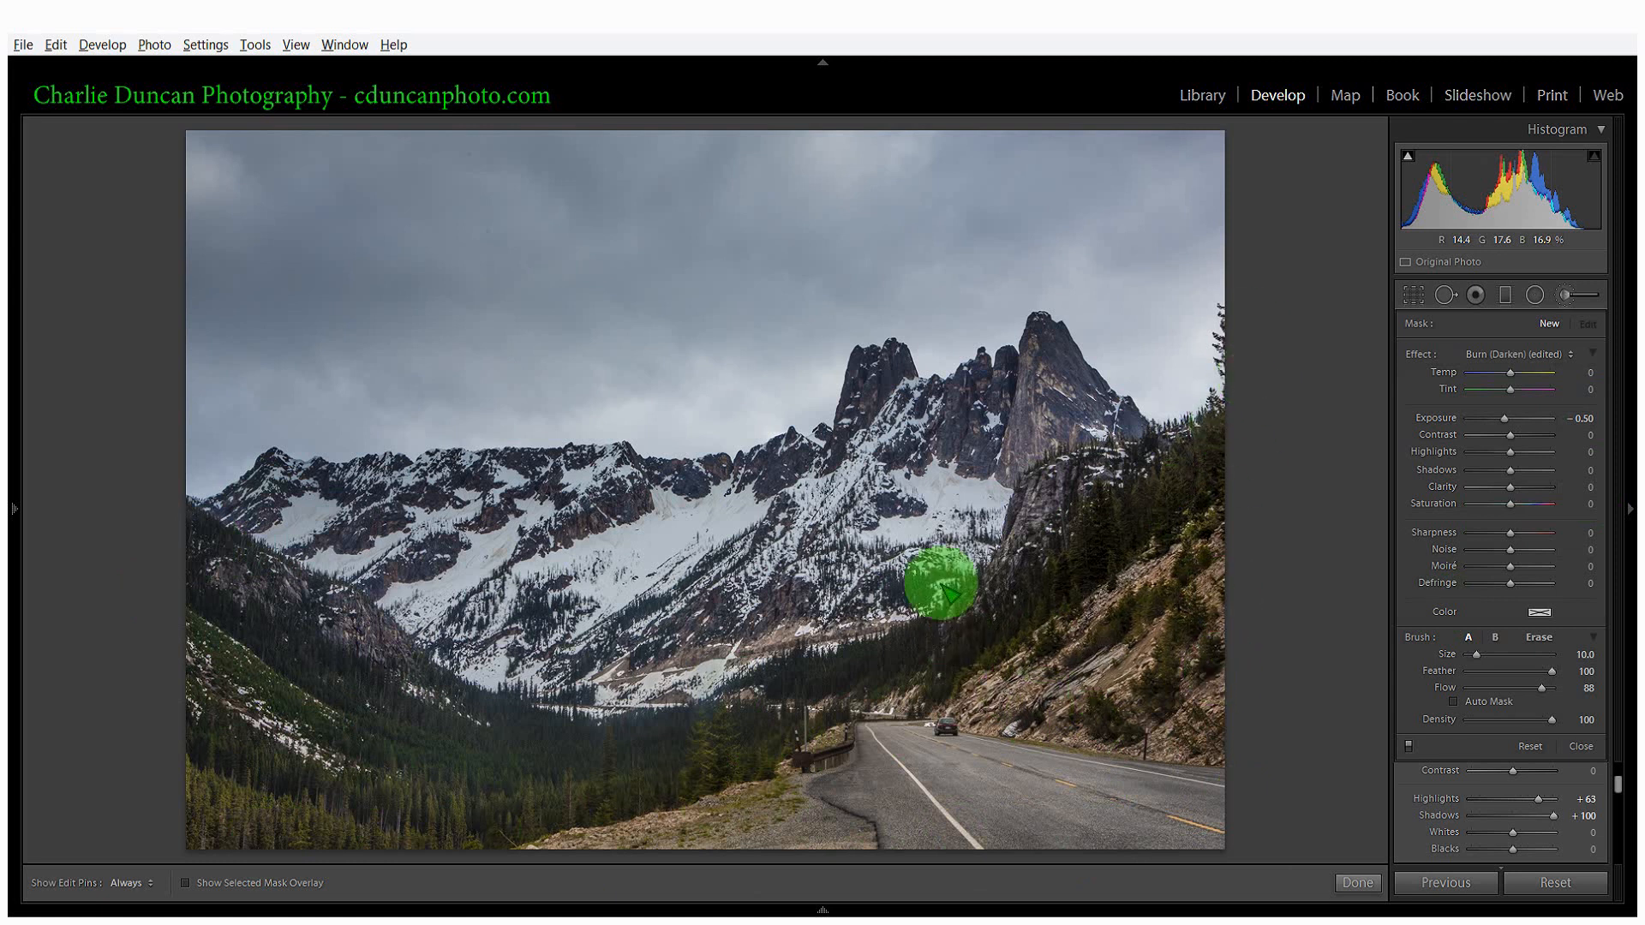
mouse_move(695, 823)
mouse_down()
mouse_move(557, 852)
mouse_move(717, 800)
mouse_move(866, 844)
mouse_move(651, 828)
mouse_up()
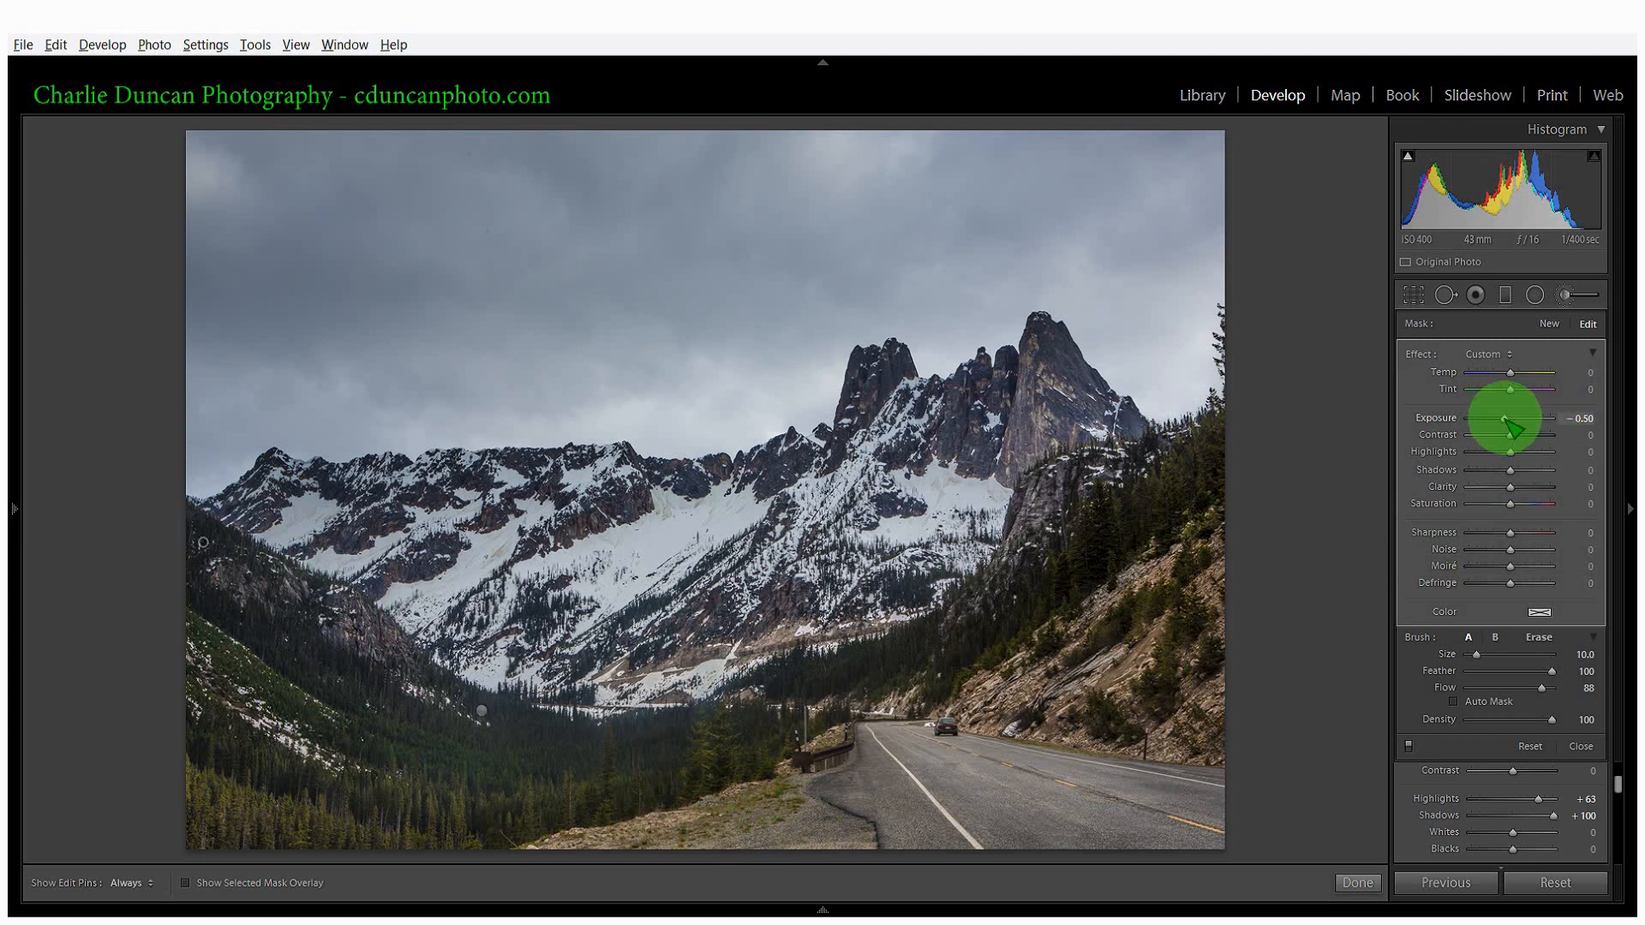
Lower the second burn mask's Exposure to −3.09 to reveal its coverage, and paint over the missed areas of the valley forest
mouse_move(1488, 419)
mouse_down()
mouse_move(1439, 426)
mouse_move(1616, 423)
mouse_move(1560, 445)
mouse_move(1487, 440)
mouse_up()
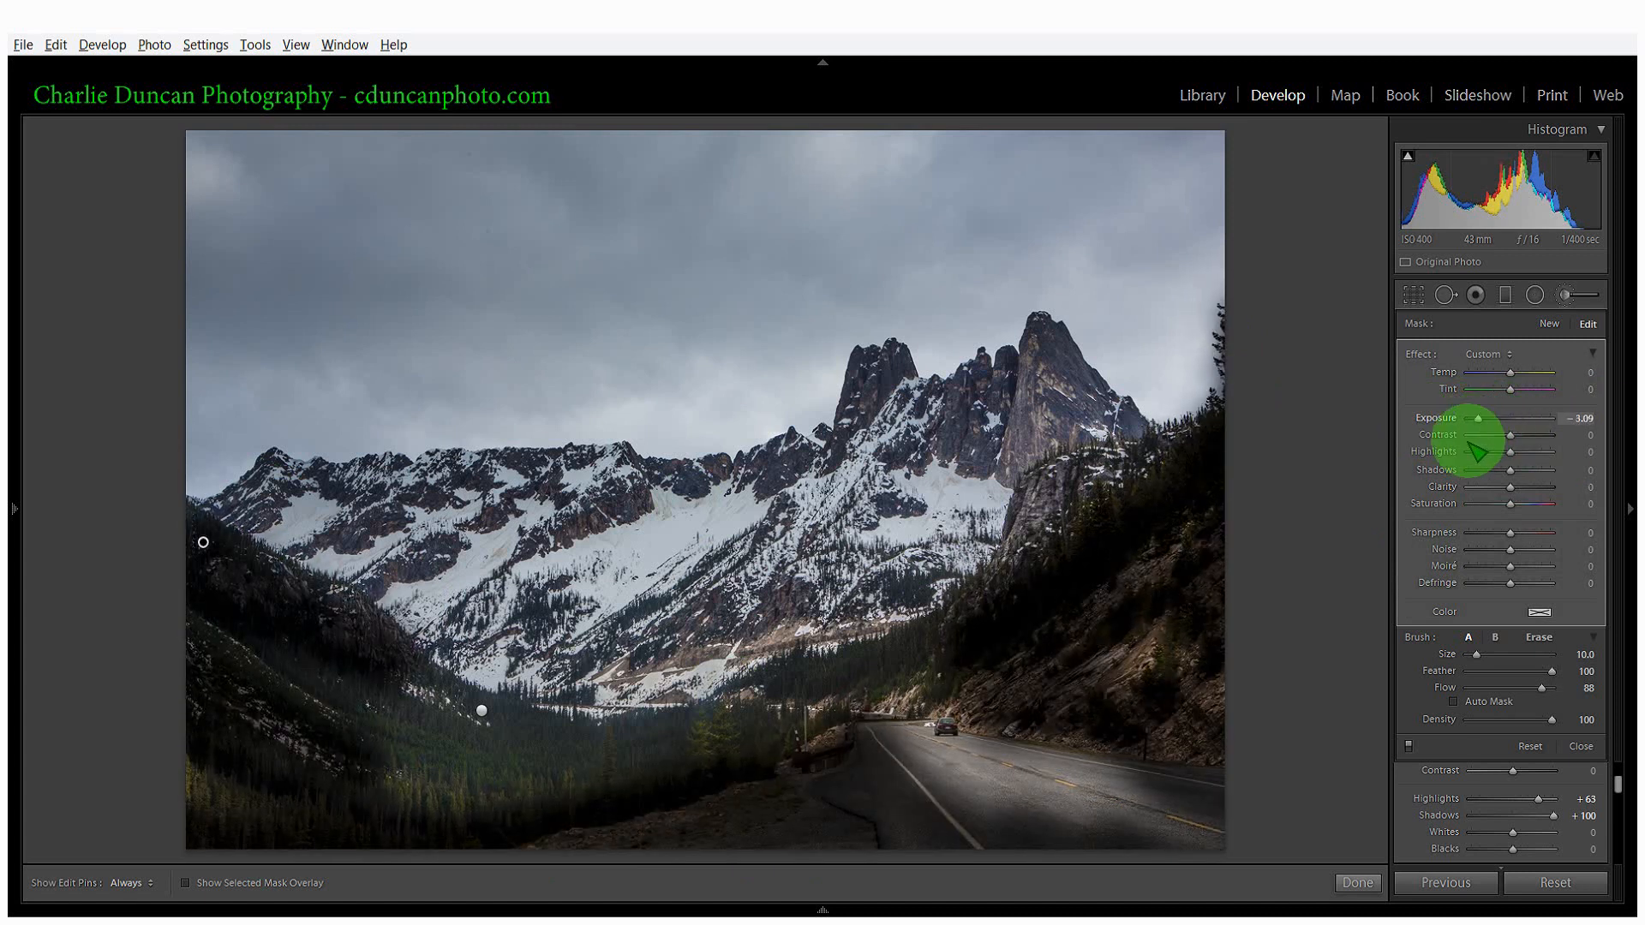
key(h)
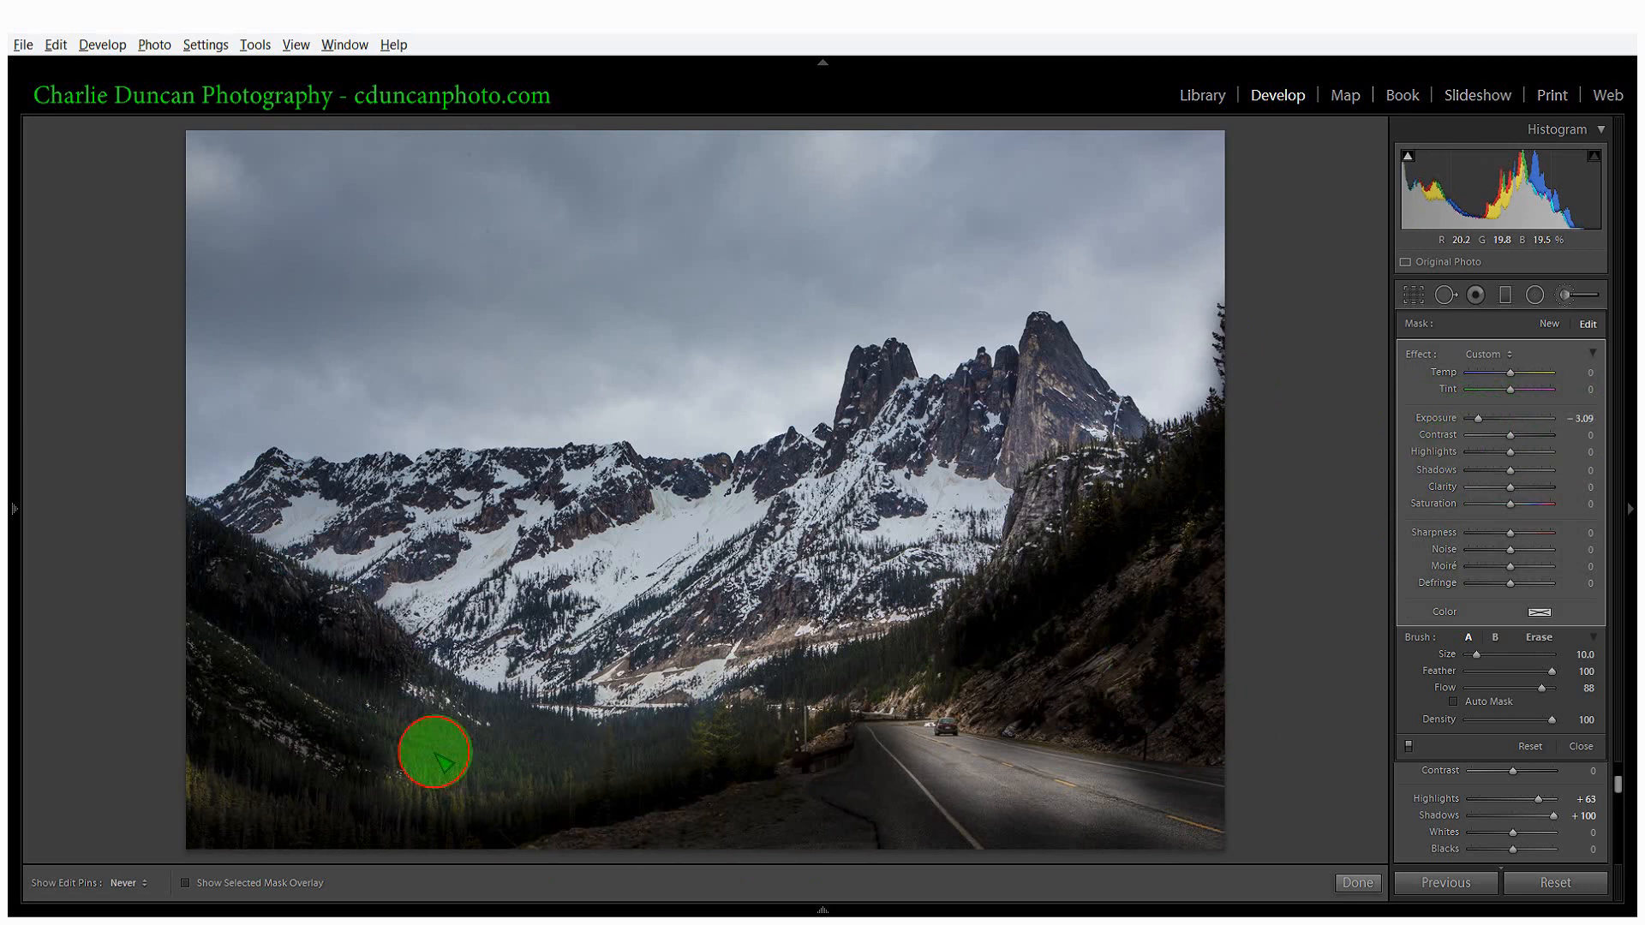
mouse_move(435, 753)
mouse_down()
mouse_move(535, 776)
mouse_move(347, 774)
mouse_move(488, 788)
mouse_move(394, 810)
mouse_move(205, 813)
mouse_move(180, 776)
mouse_move(261, 815)
mouse_move(518, 800)
mouse_move(767, 737)
mouse_move(571, 738)
mouse_move(402, 691)
mouse_move(239, 607)
mouse_move(282, 681)
mouse_move(448, 752)
mouse_move(680, 761)
mouse_move(1032, 641)
mouse_move(1177, 617)
mouse_move(1294, 626)
mouse_move(1197, 741)
mouse_up()
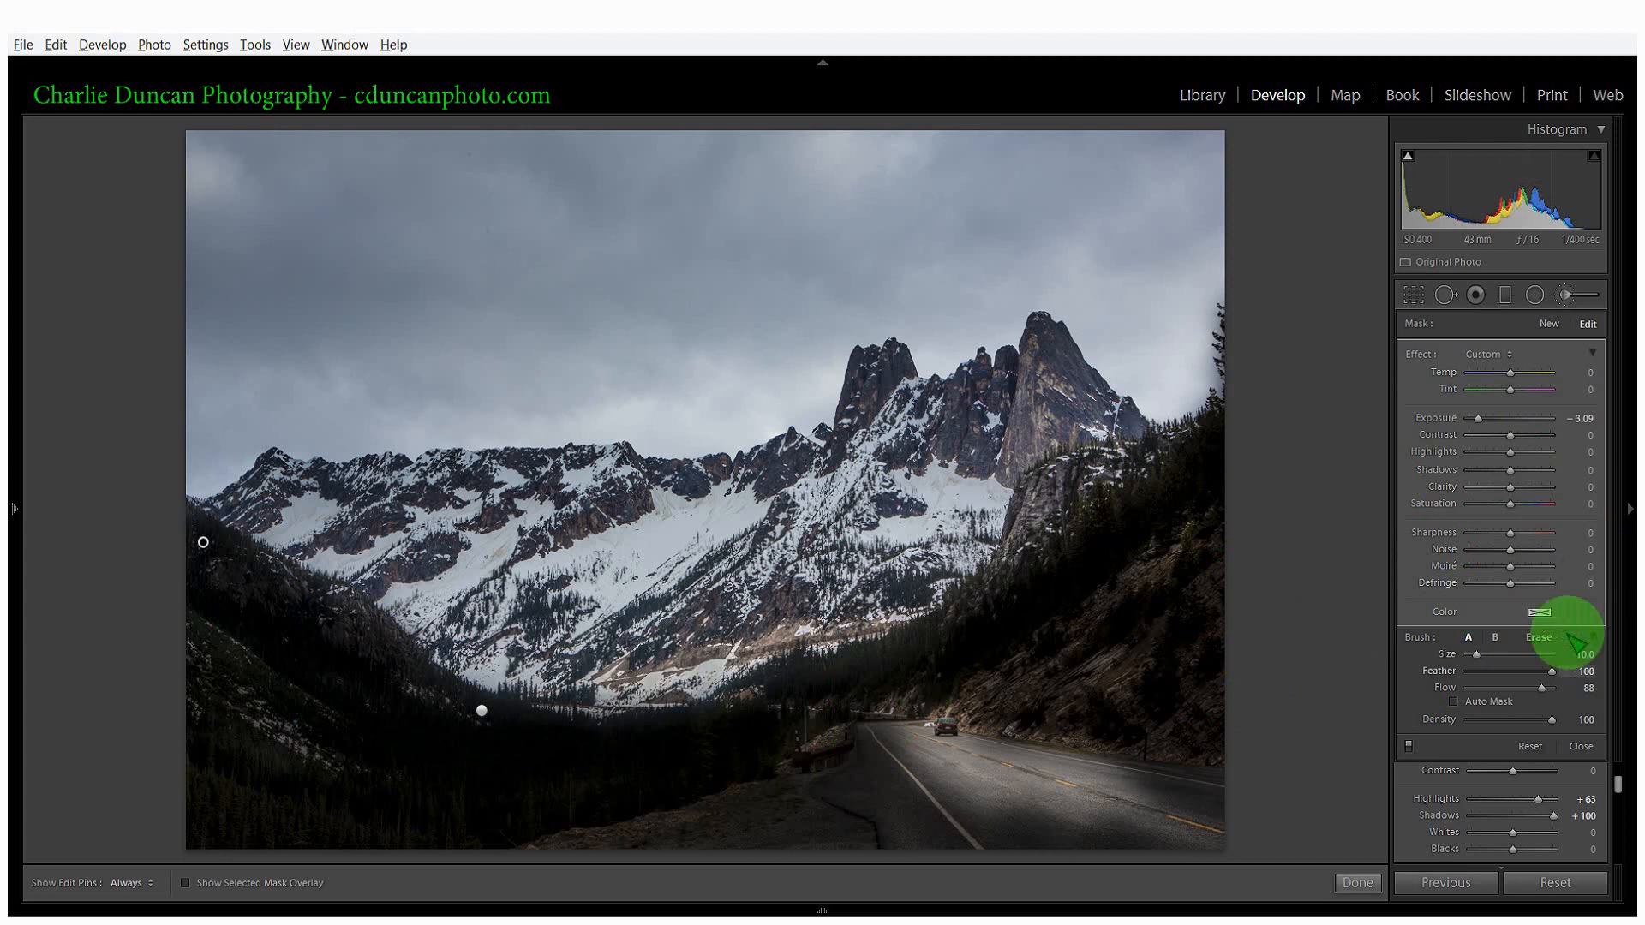
Erase the burn mask around the road bend near the car, set its Exposure to −1.20, and finish the brush edit
click(1539, 638)
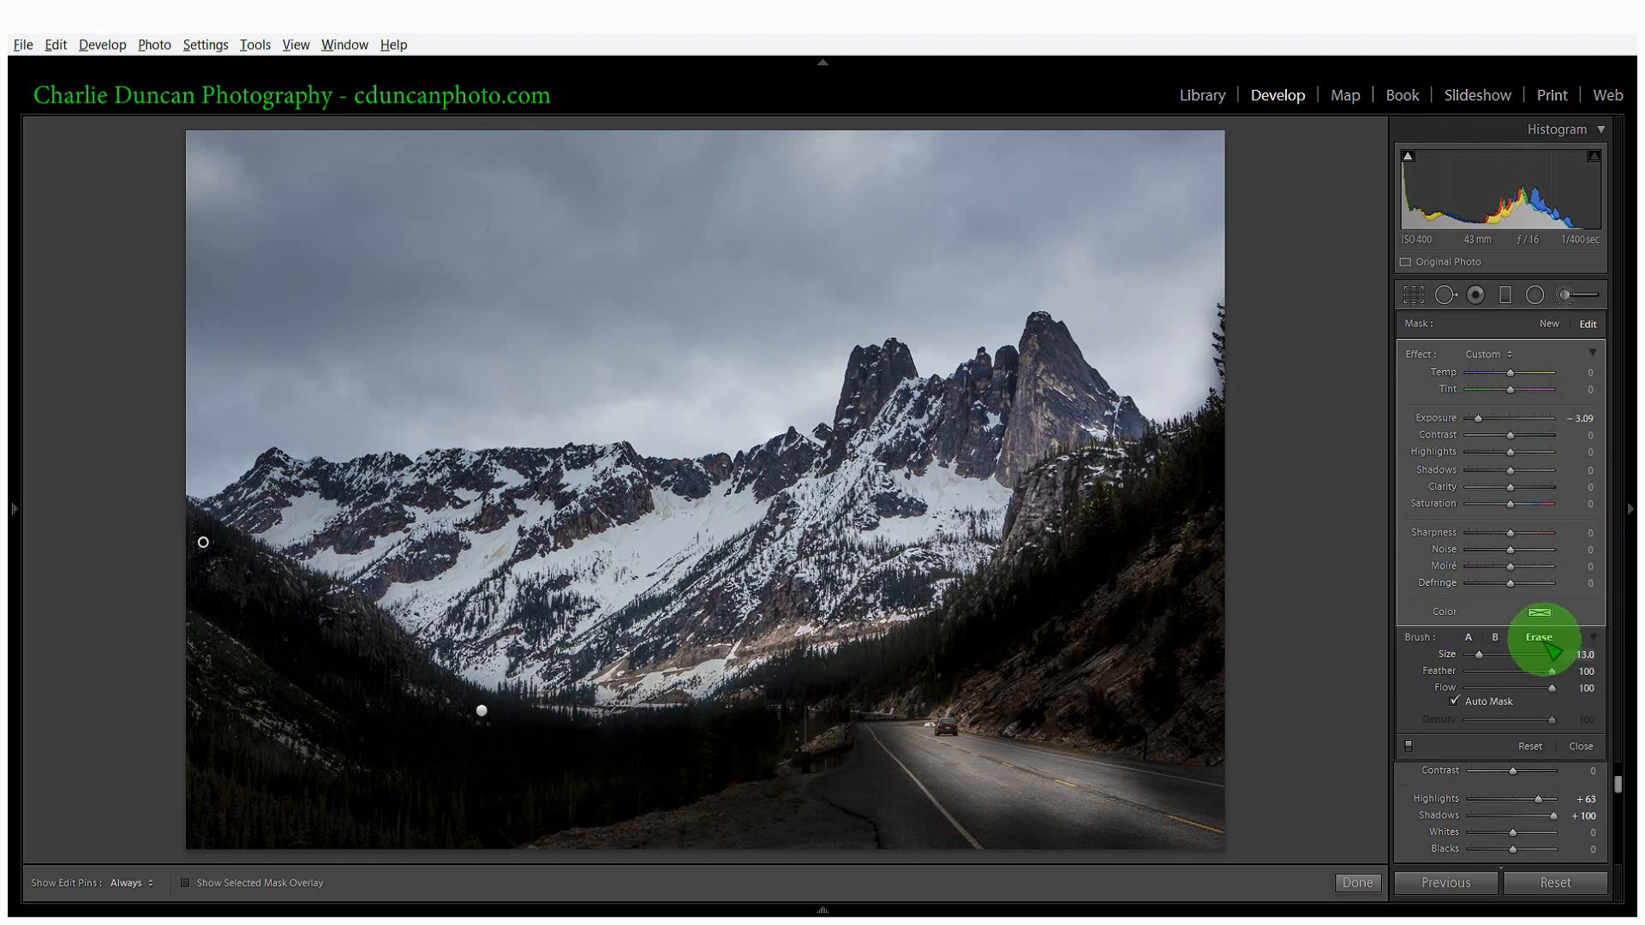
drag(884, 718, 907, 737)
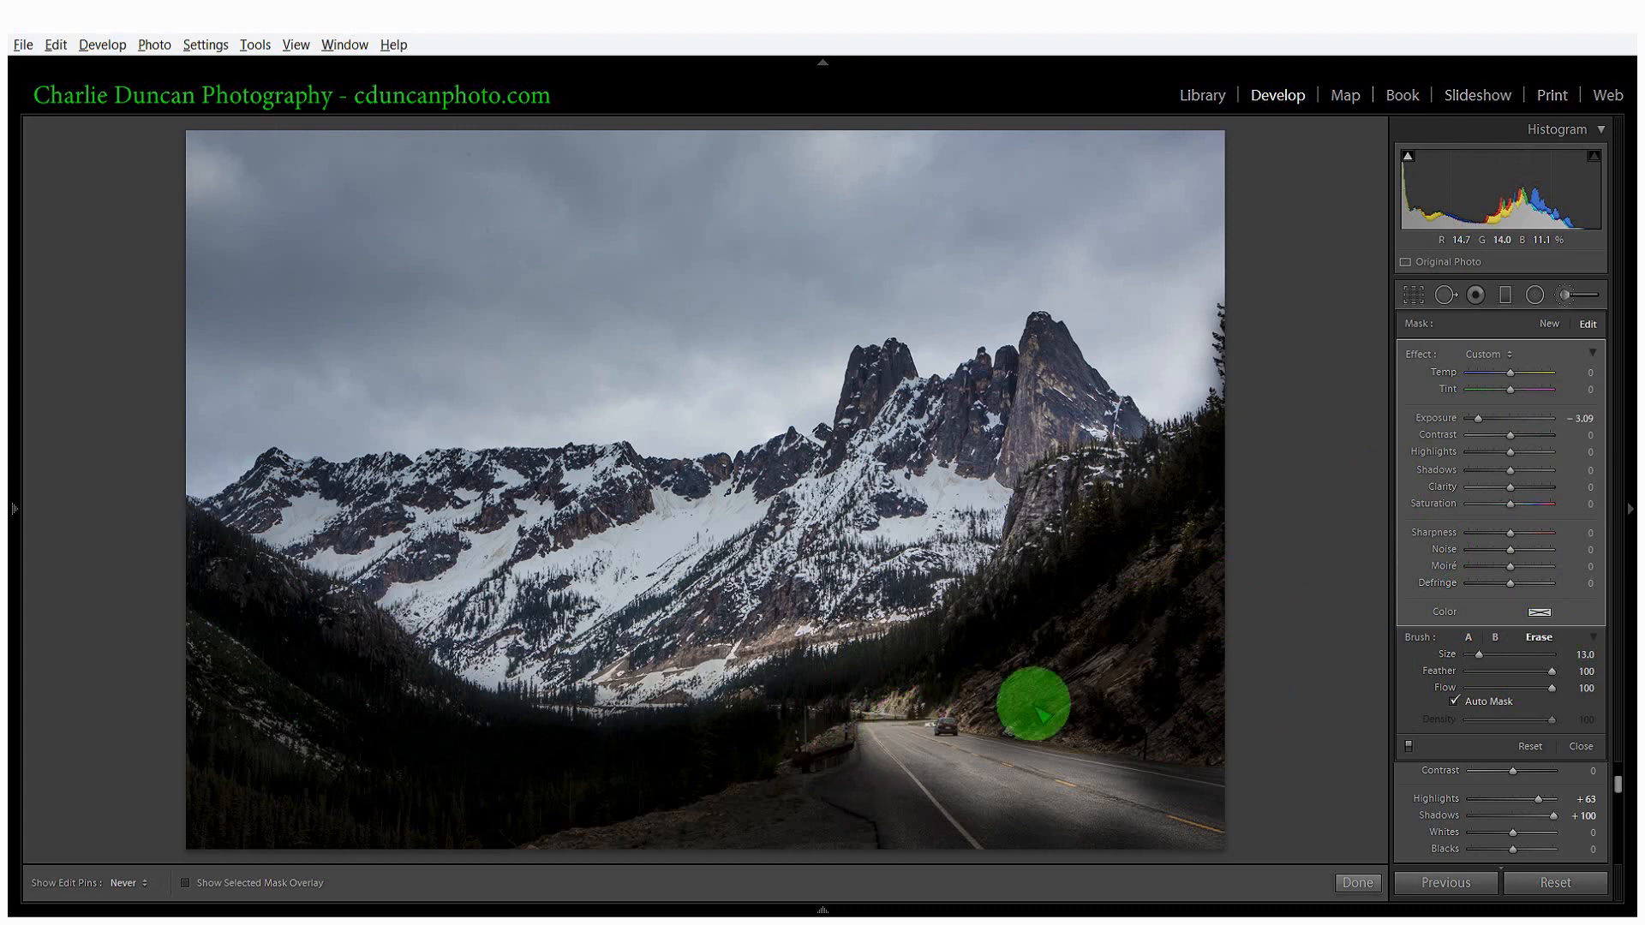
click(1470, 638)
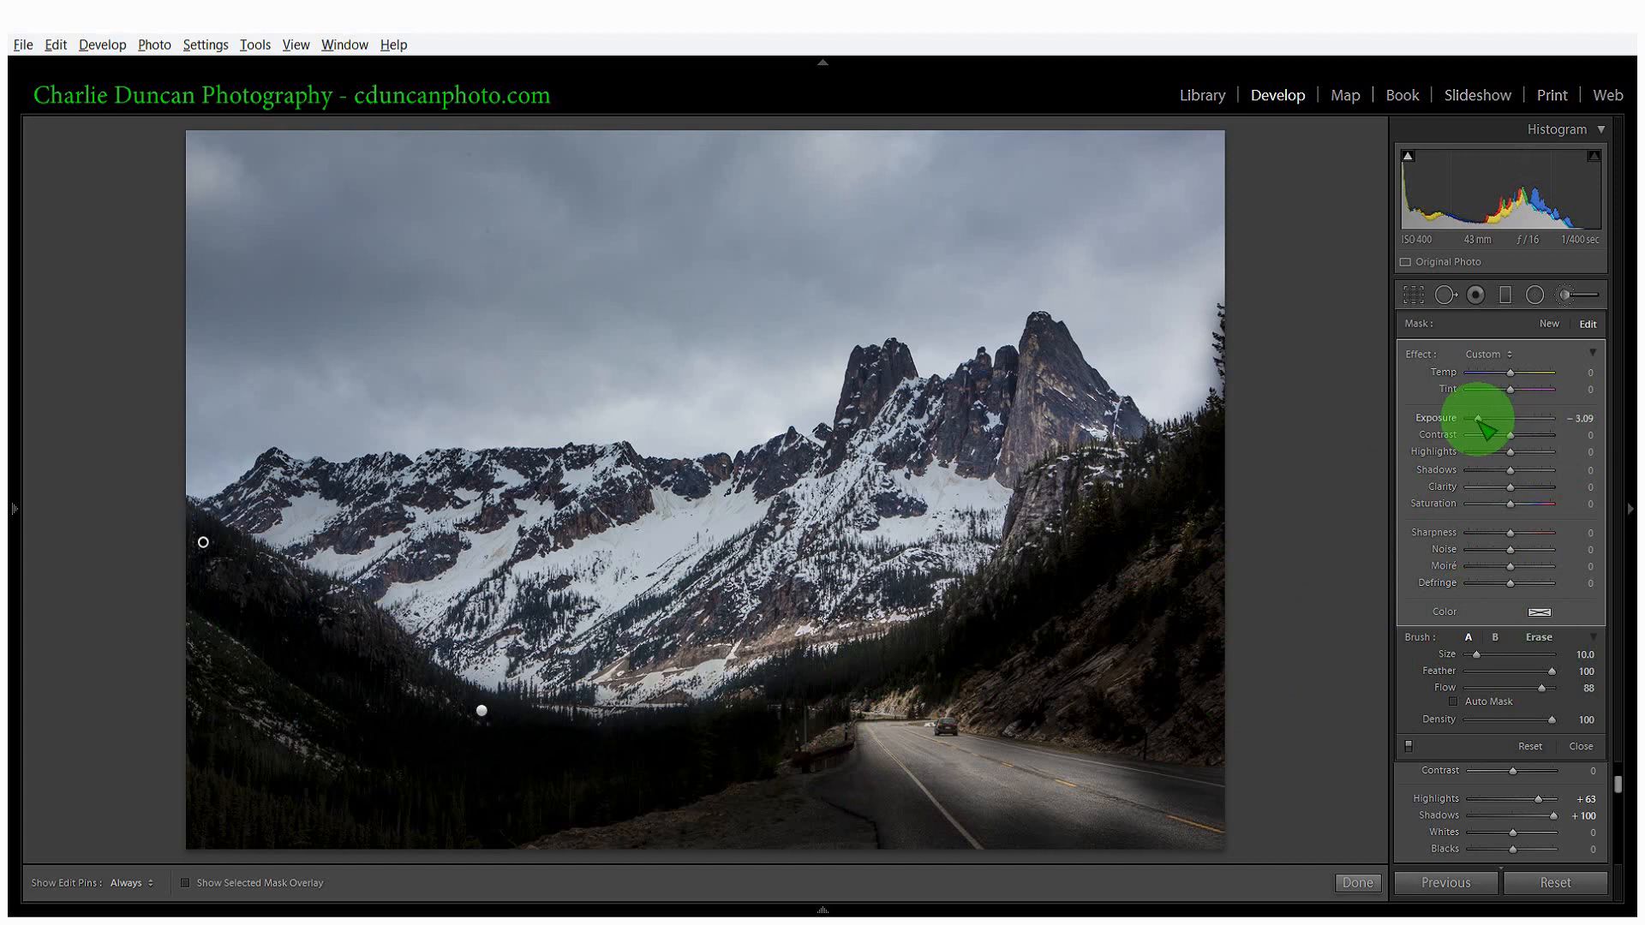
drag(1498, 419, 1495, 419)
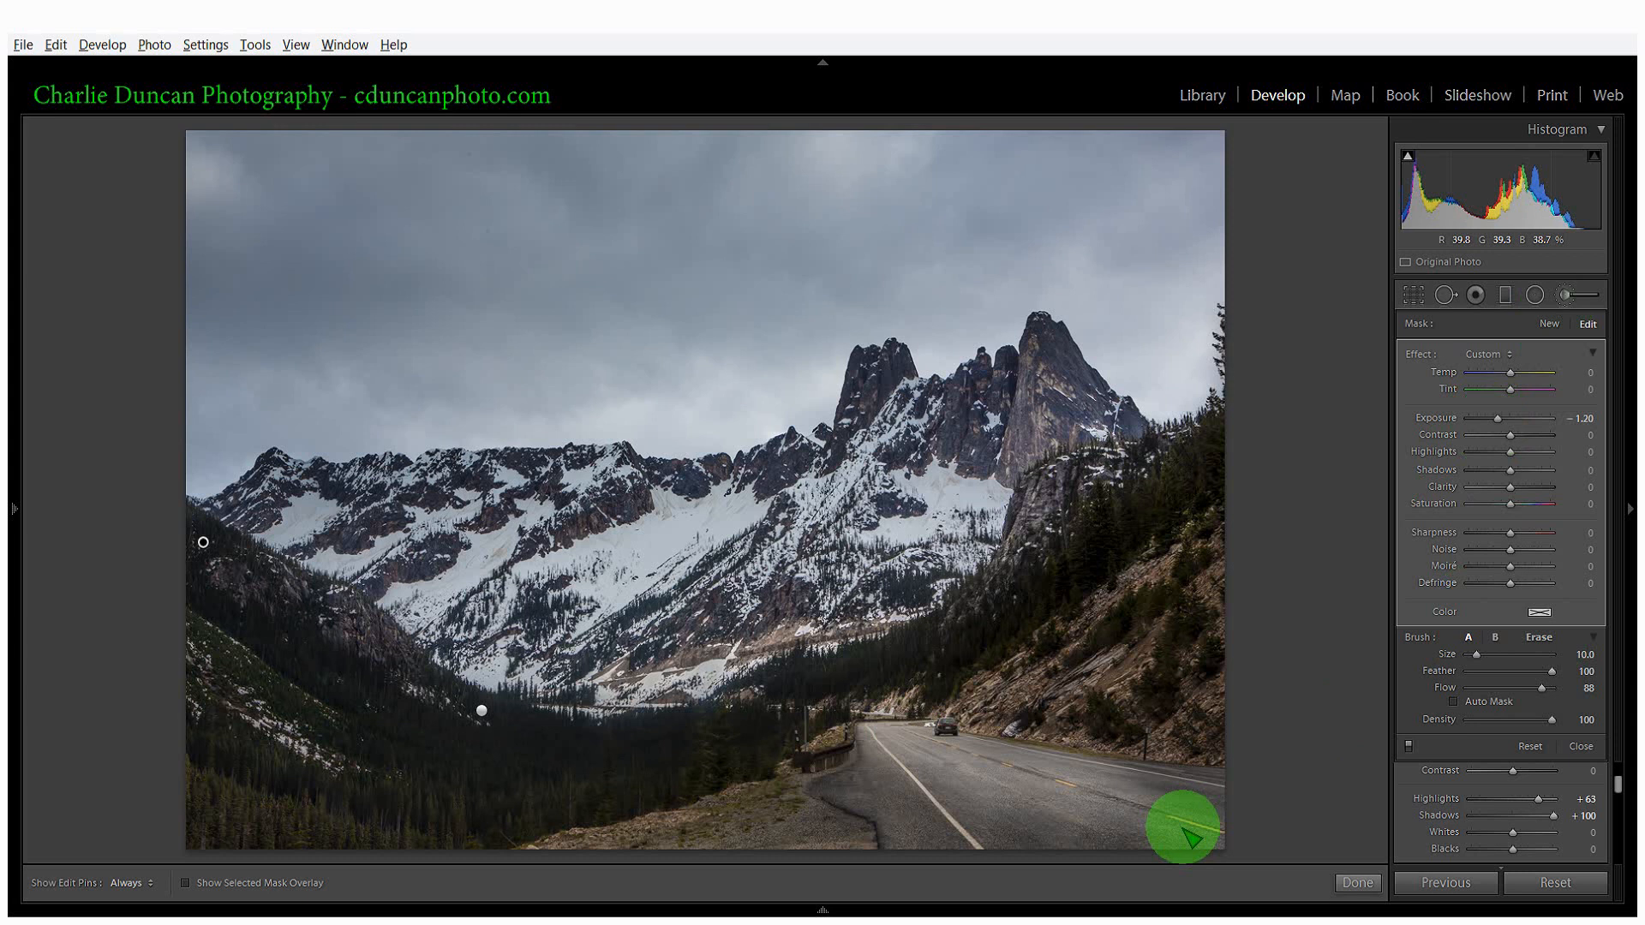
key(h)
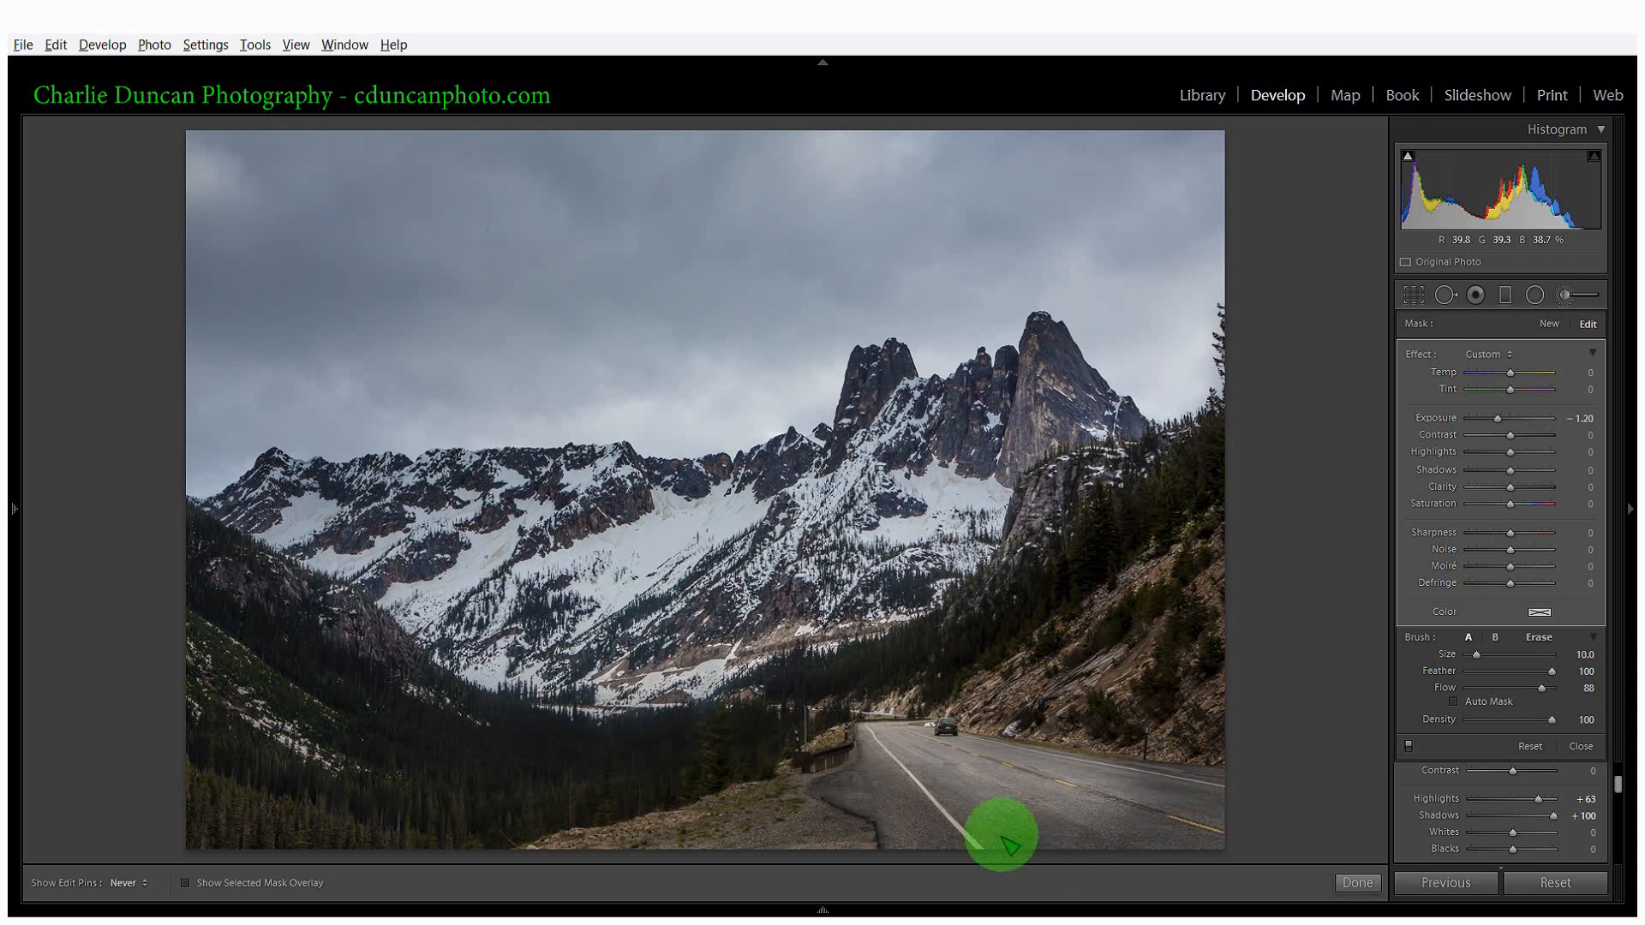
key(h)
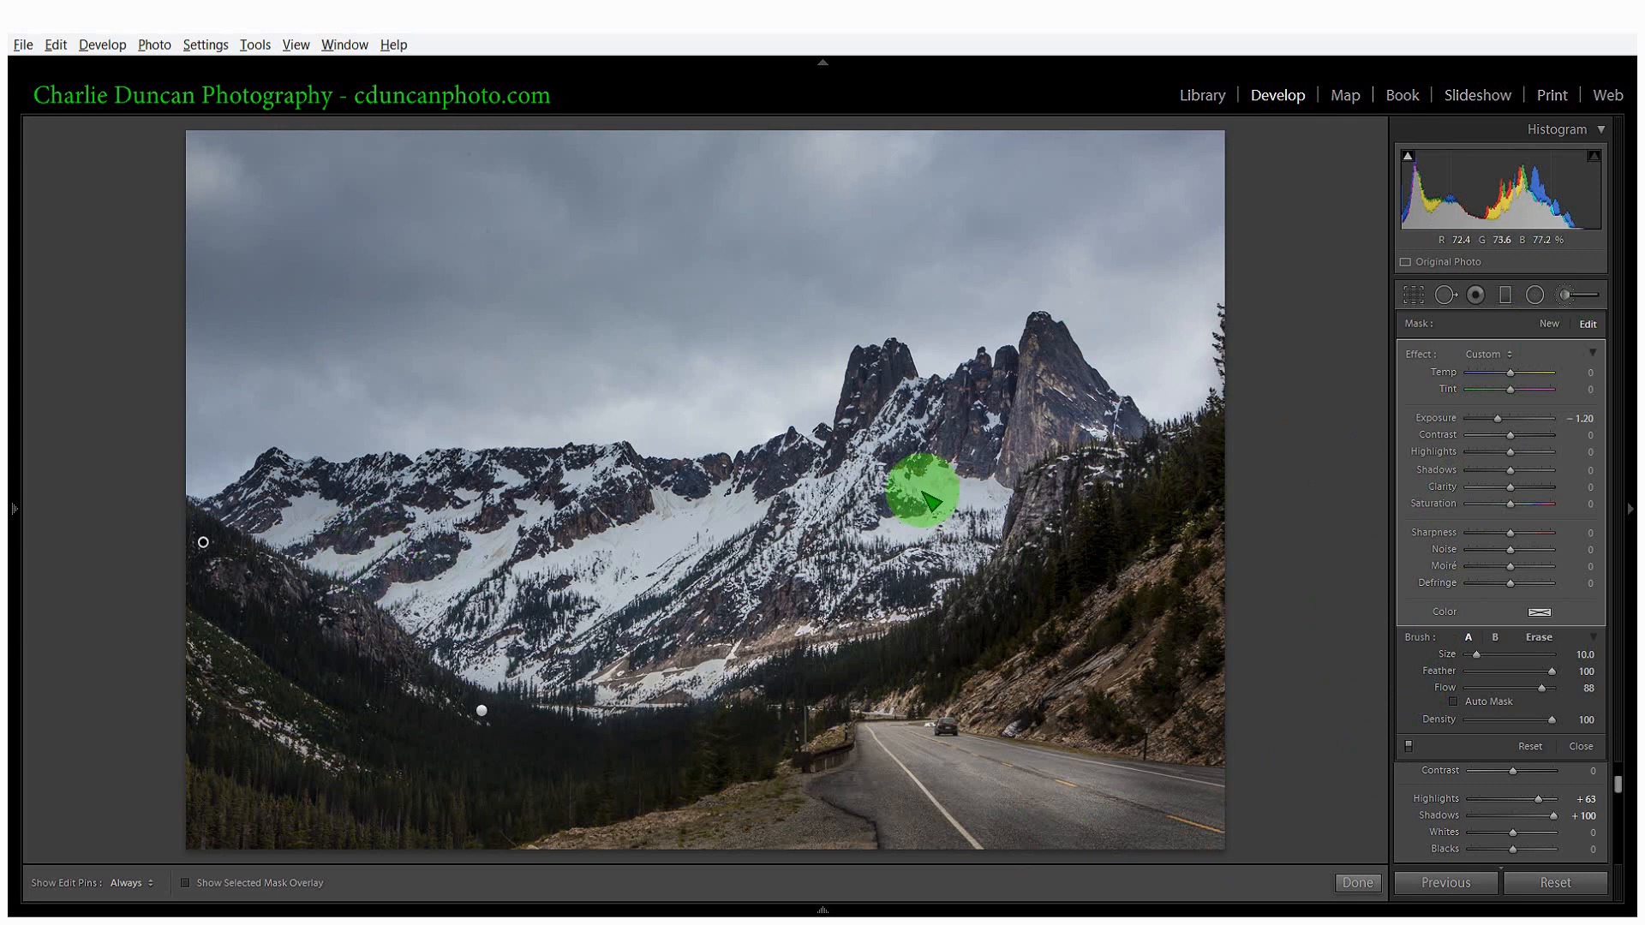
click(1356, 882)
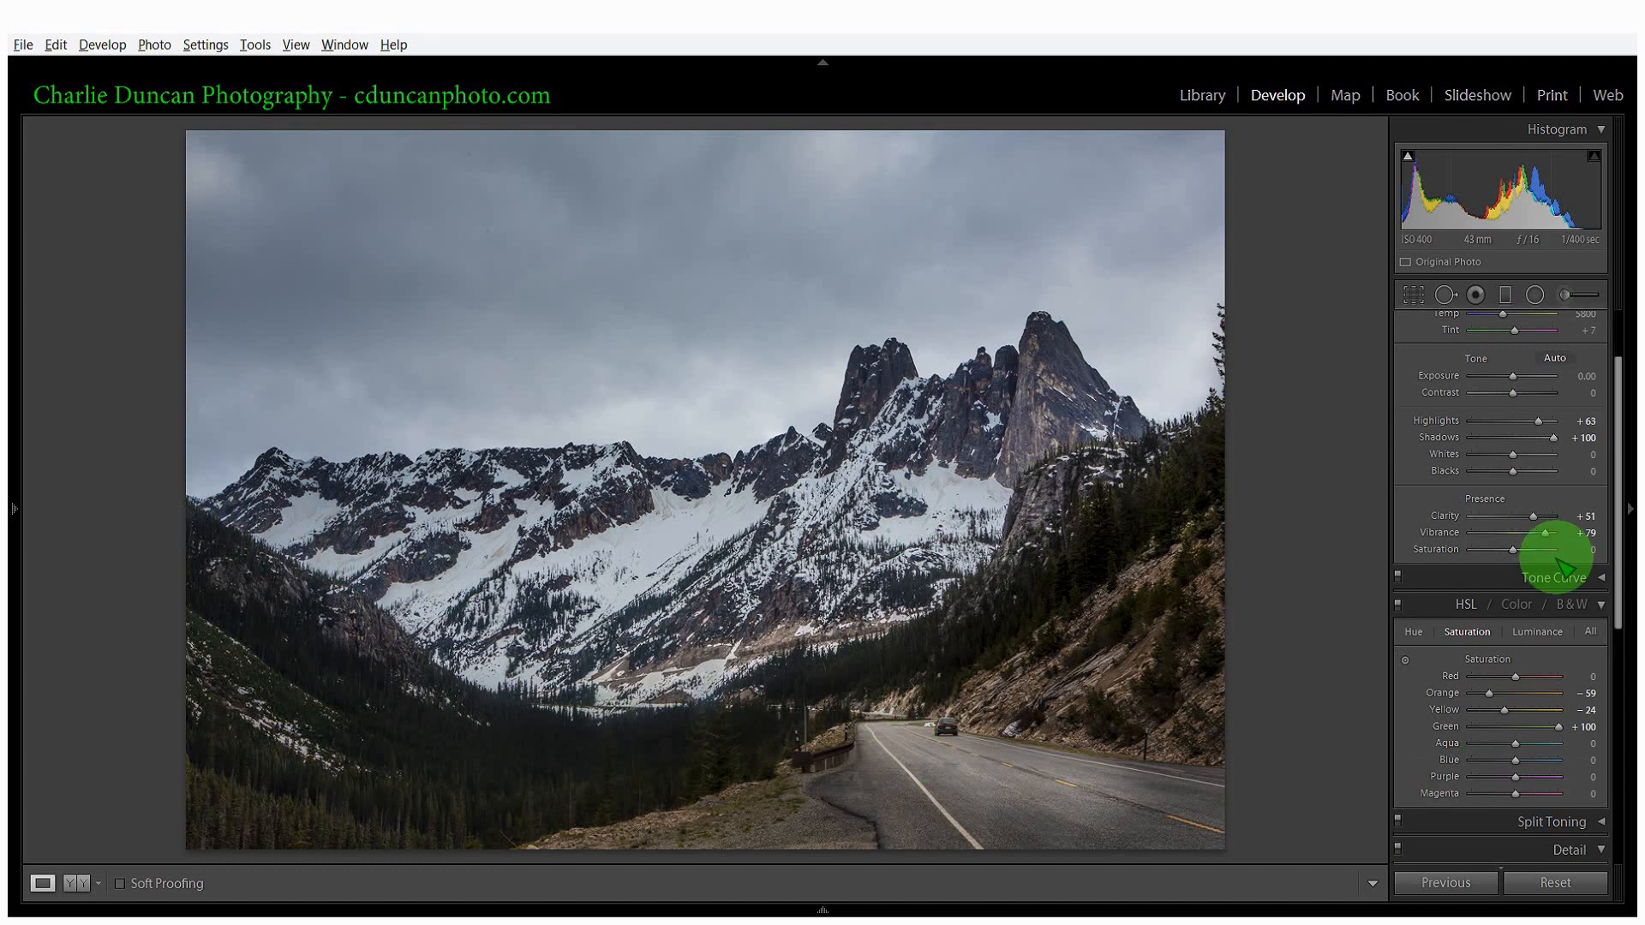
Raise the photo's sharpening Amount to 150
scroll(1555, 569, down, 5)
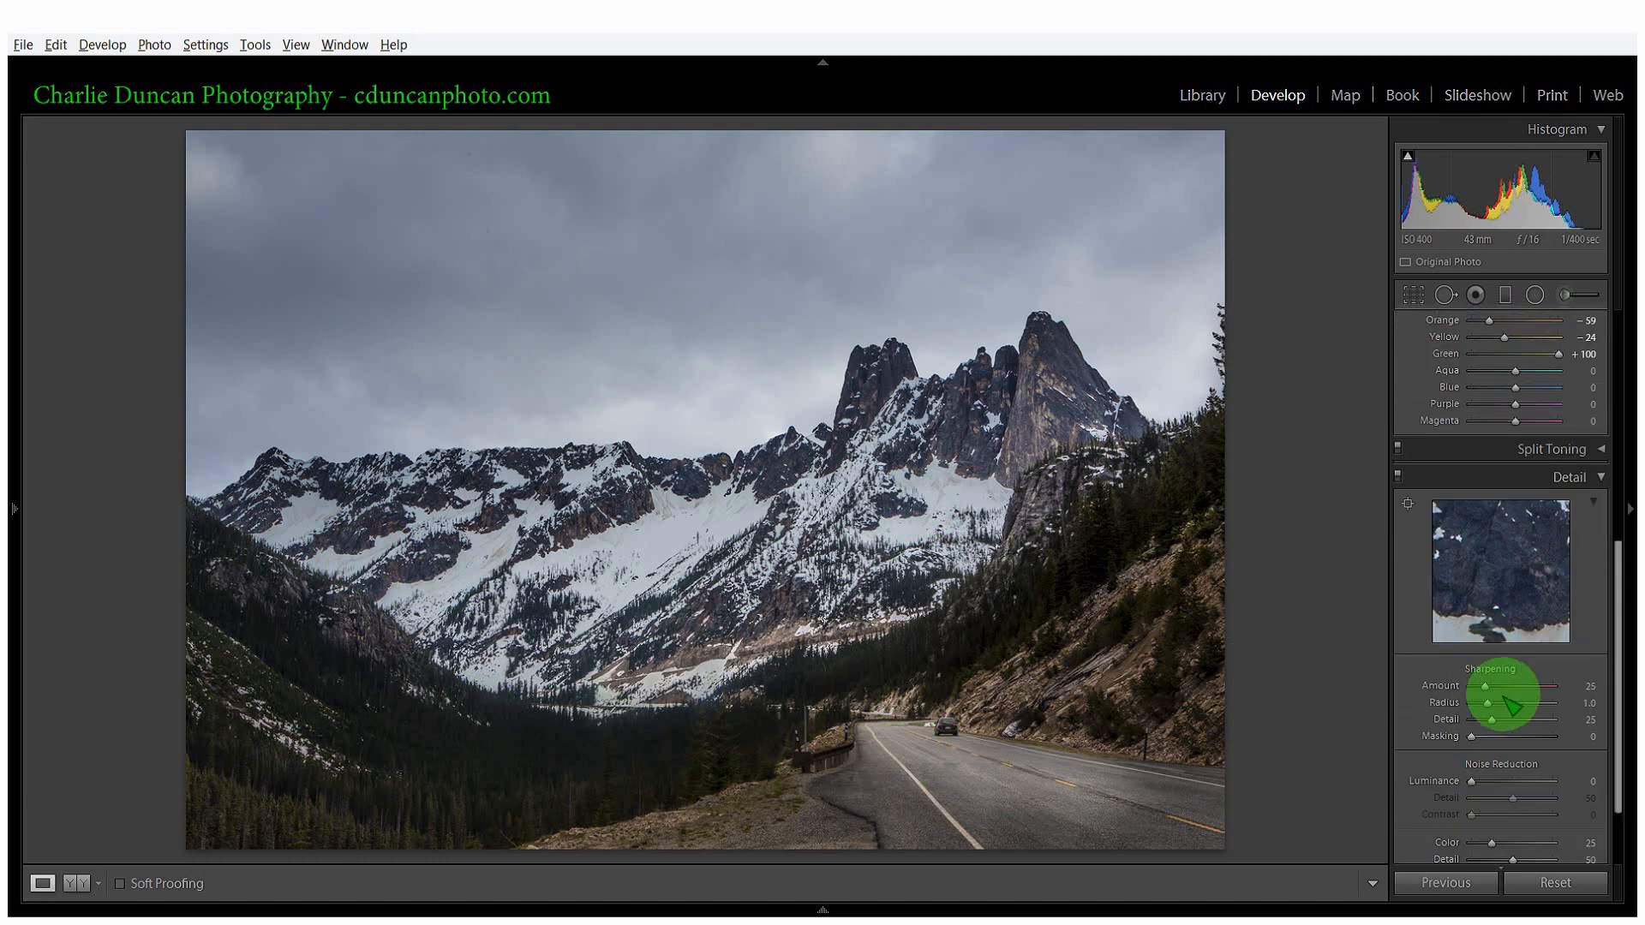
drag(1492, 688, 1521, 688)
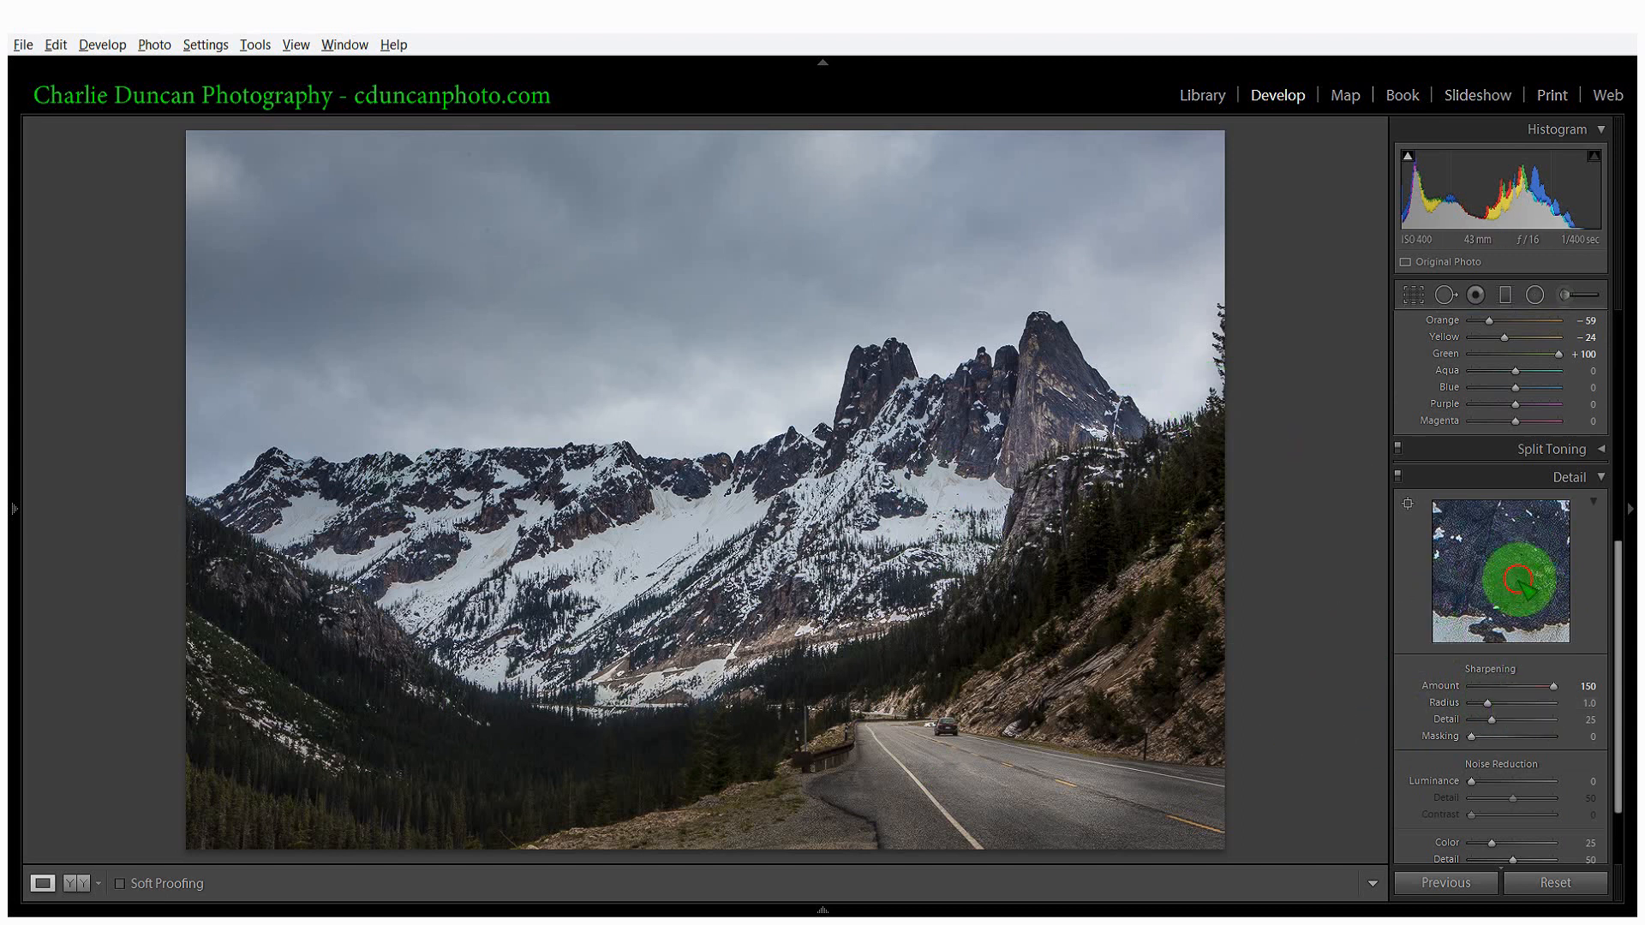
Examine the sharpening effect in the detail preview where the sky meets the ridge and on the snowy rock face
drag(1520, 562, 1543, 694)
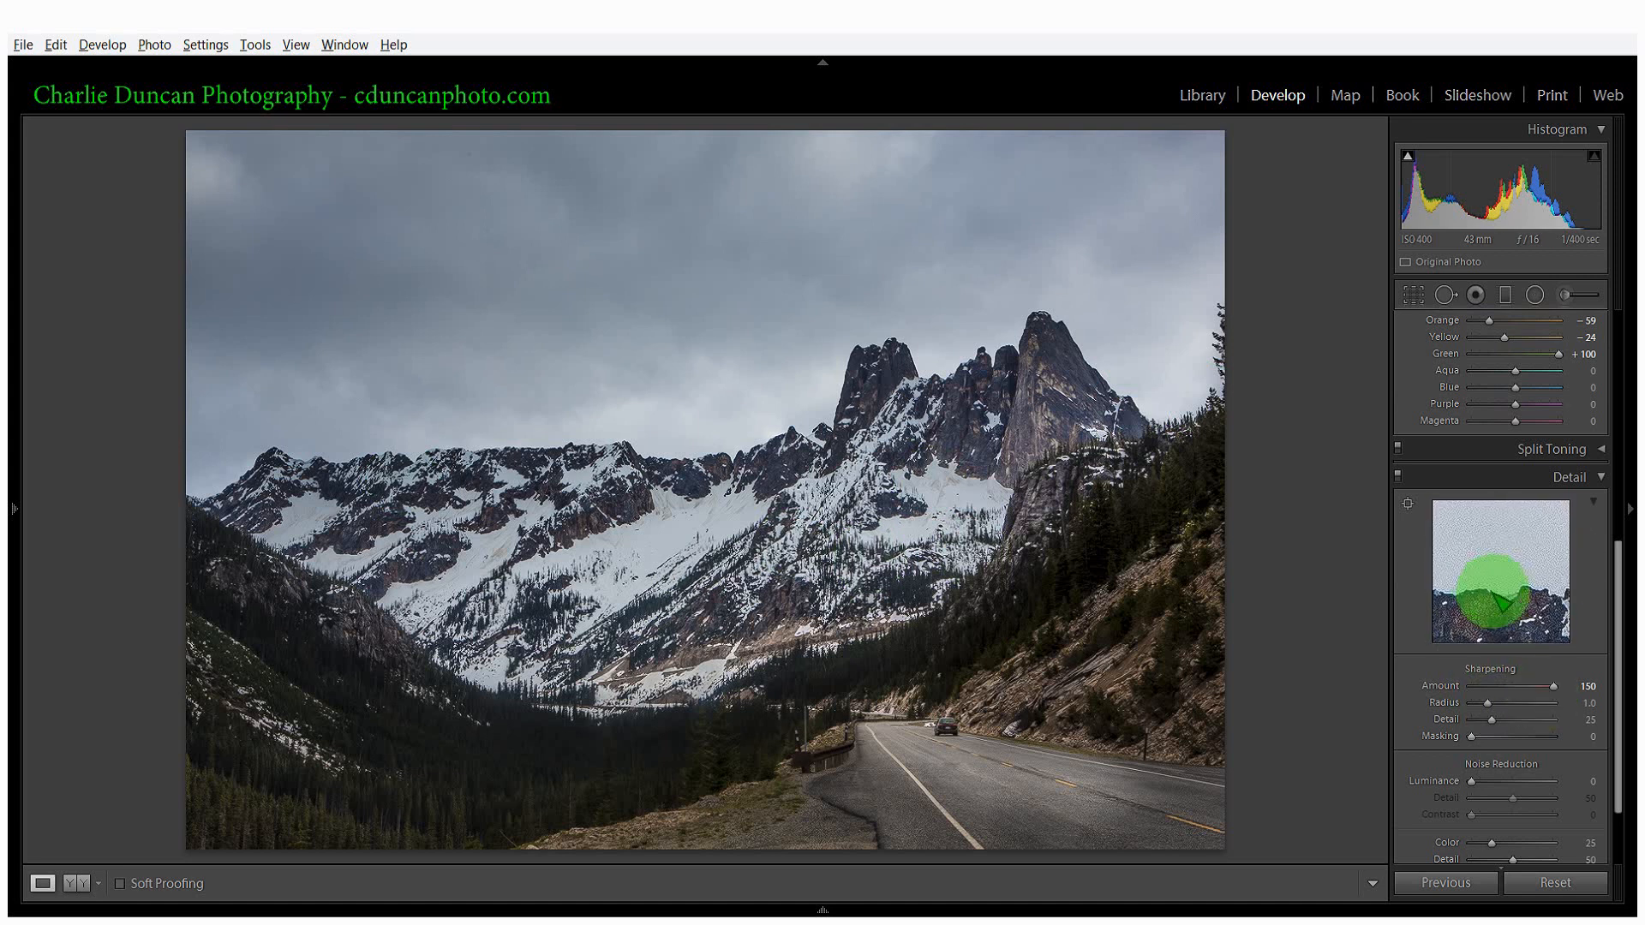
mouse_move(1506, 597)
mouse_down()
mouse_move(1568, 511)
mouse_move(1487, 609)
mouse_move(1488, 550)
mouse_move(1552, 599)
mouse_move(1496, 535)
mouse_move(1465, 535)
mouse_move(1513, 550)
mouse_move(1455, 648)
mouse_move(1476, 574)
mouse_move(1489, 604)
mouse_move(1516, 551)
mouse_move(1506, 616)
mouse_move(1477, 605)
mouse_up()
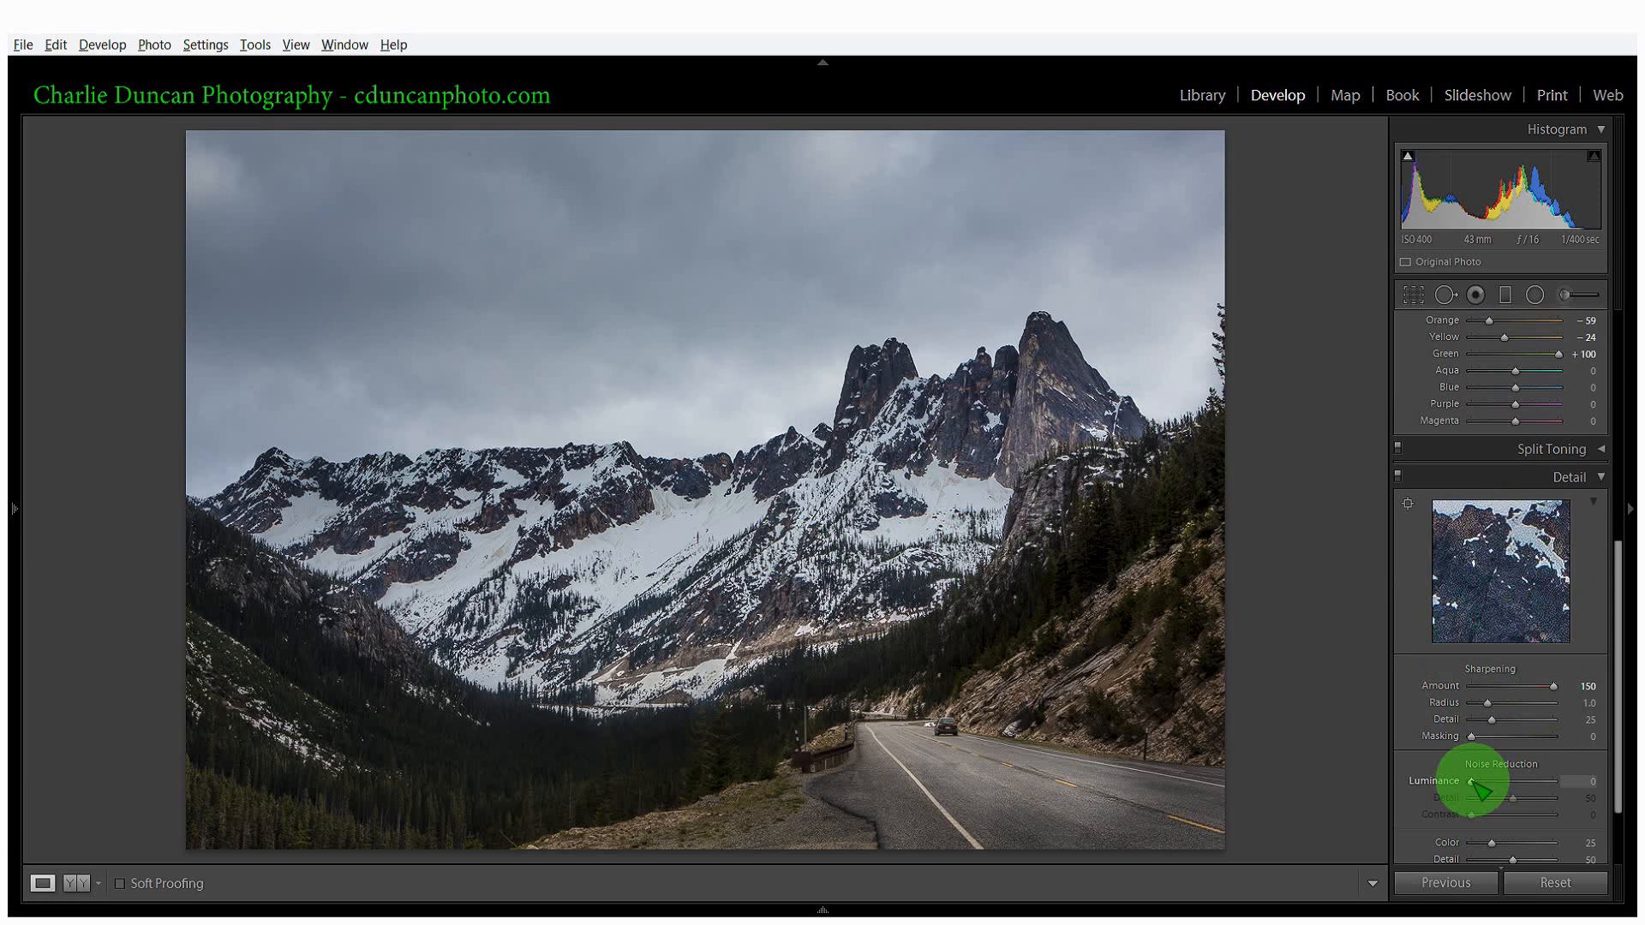
Try a noise reduction Luminance of 53, return it to 0, and recheck the sharpened rock in the detail preview
drag(1474, 782, 1515, 783)
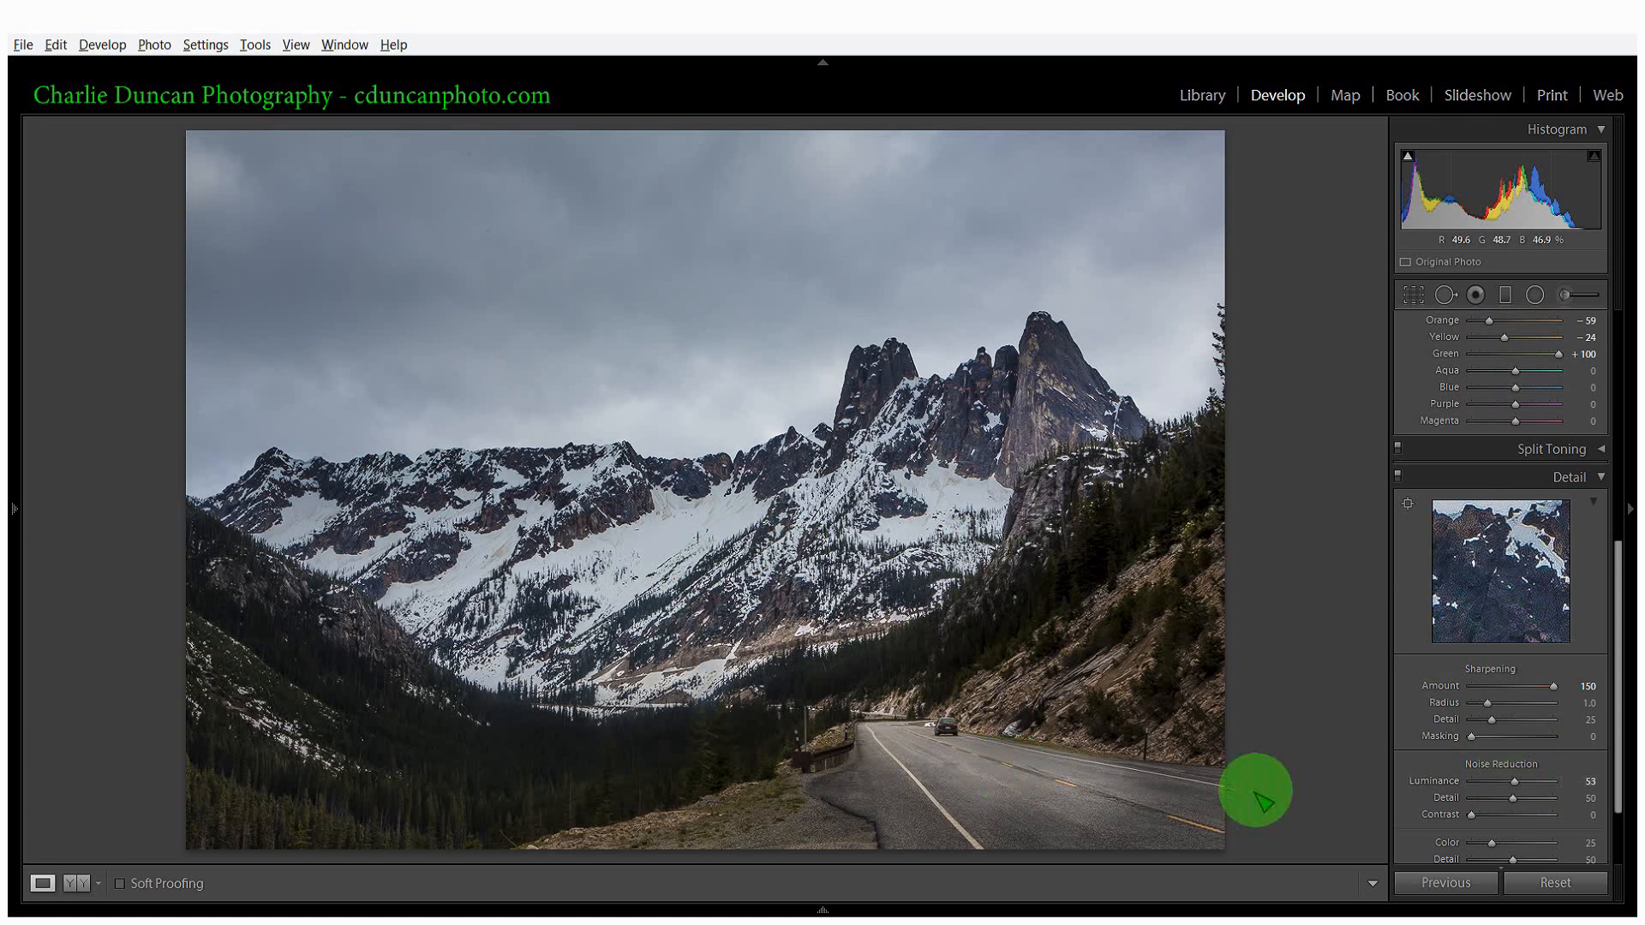
drag(1519, 783, 1441, 788)
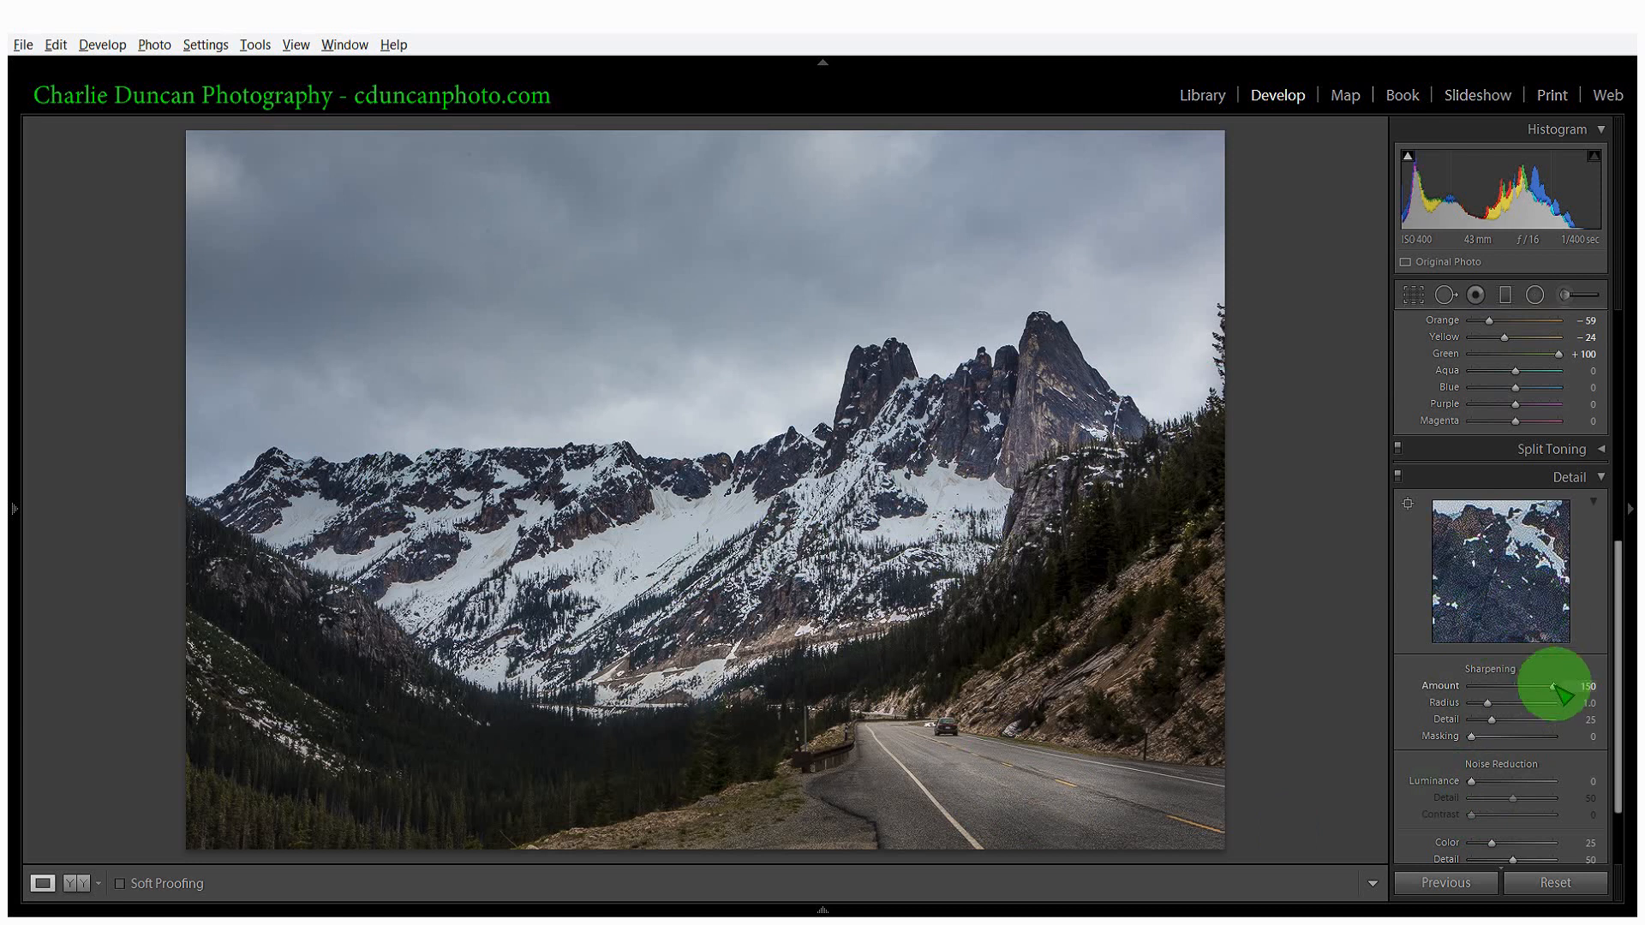
mouse_move(1556, 688)
mouse_down()
mouse_move(1511, 694)
mouse_move(1566, 694)
mouse_up()
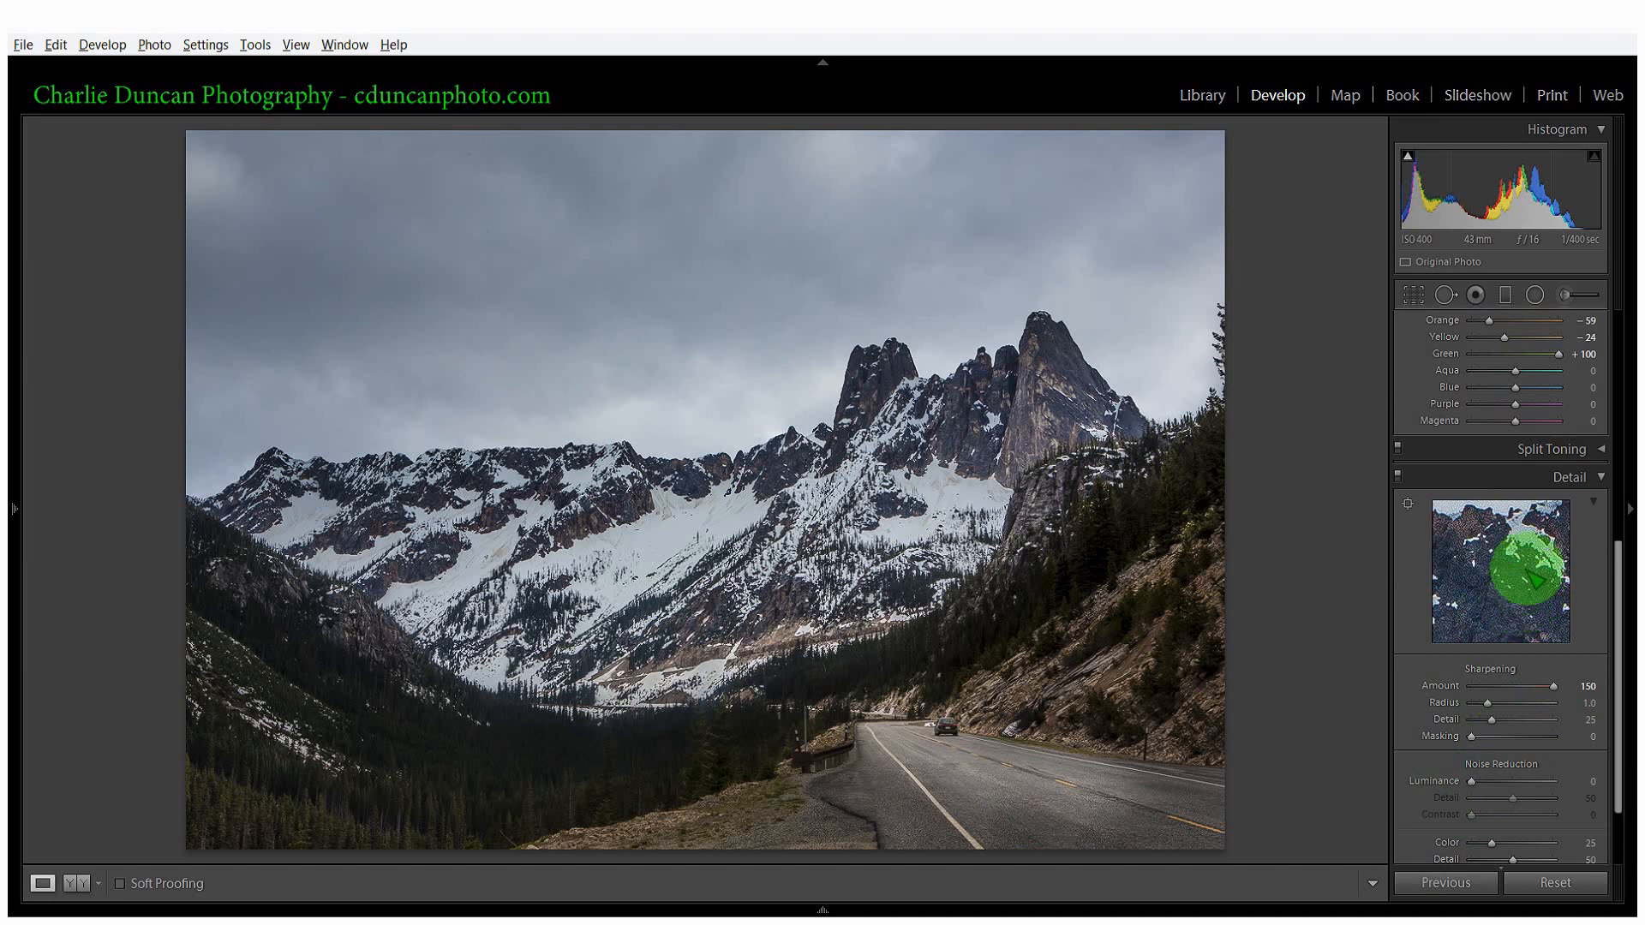
drag(1524, 581, 1490, 590)
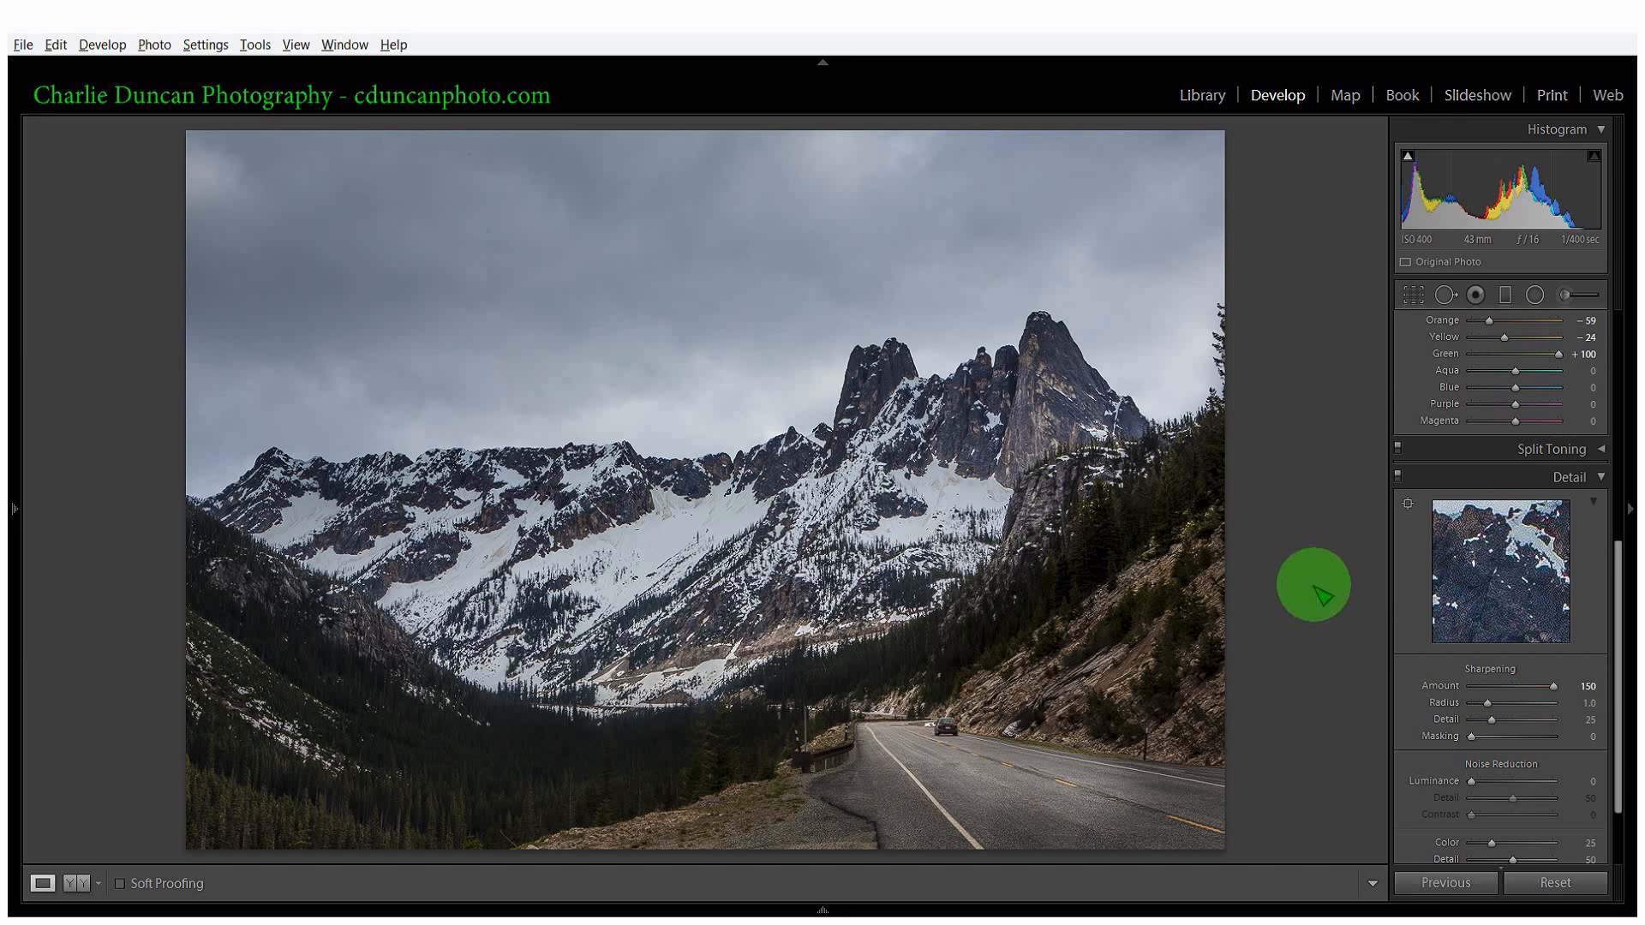